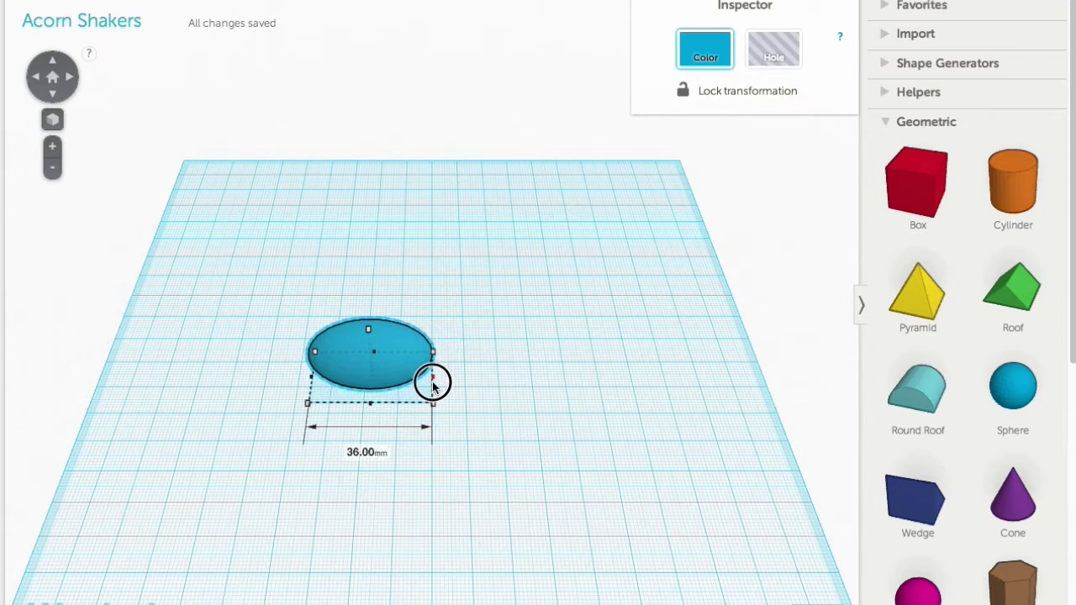
Step: Stretch the flattened sphere into an egg shape 36 mm wide and 52 mm high
drag(433, 383, 432, 384)
drag(368, 330, 375, 317)
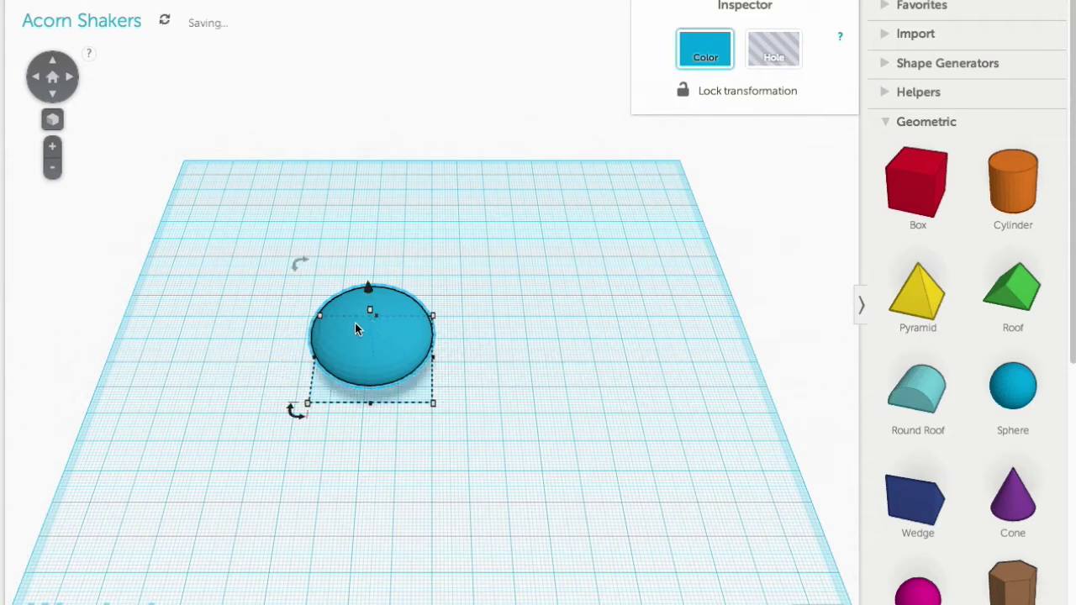
mouse_move(372, 314)
drag(372, 314, 361, 224)
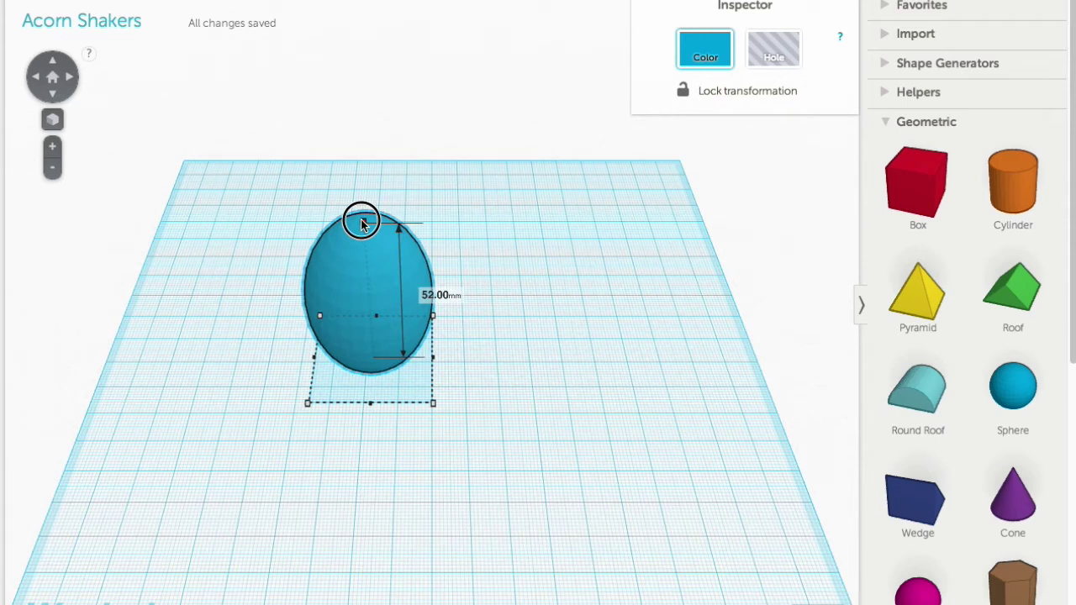
drag(362, 224, 361, 223)
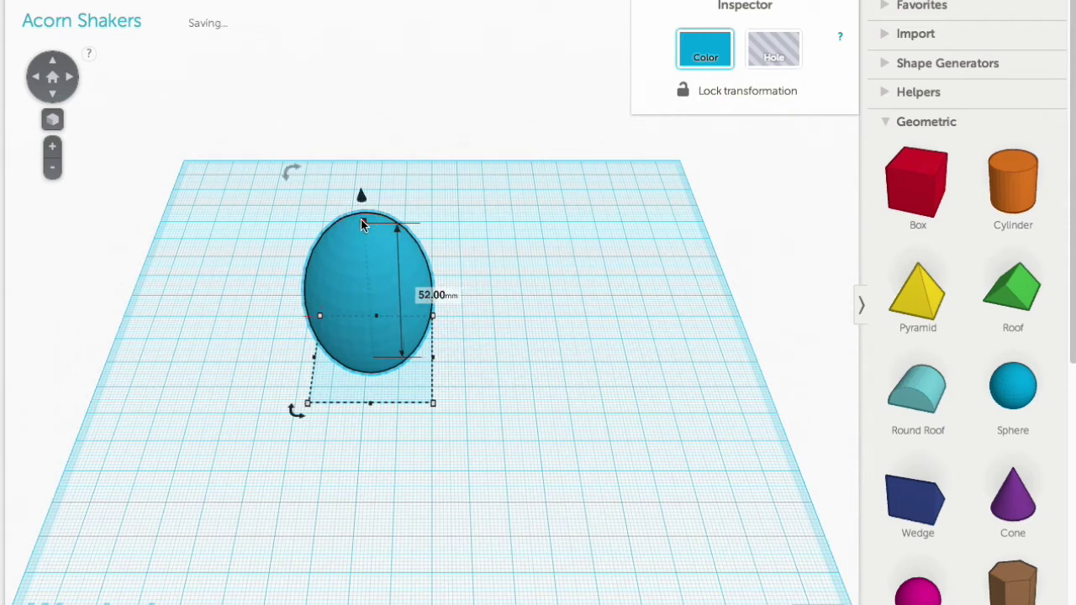
Step: Add a box beside the egg and resize it into a slab as wide as the egg, 36 mm deep and 4 mm high
drag(922, 184, 495, 378)
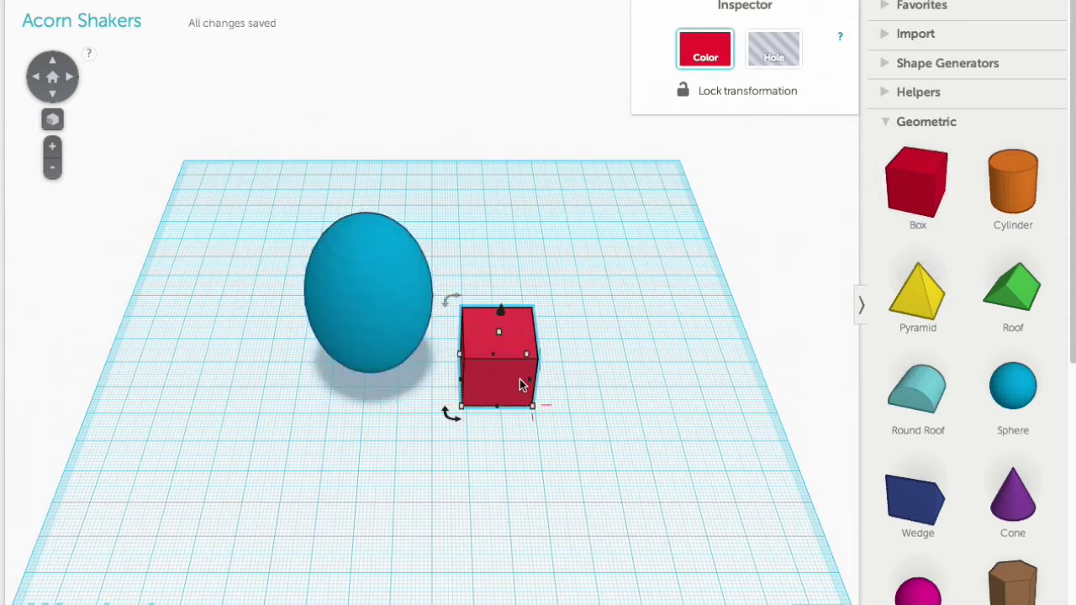
drag(529, 380, 529, 456)
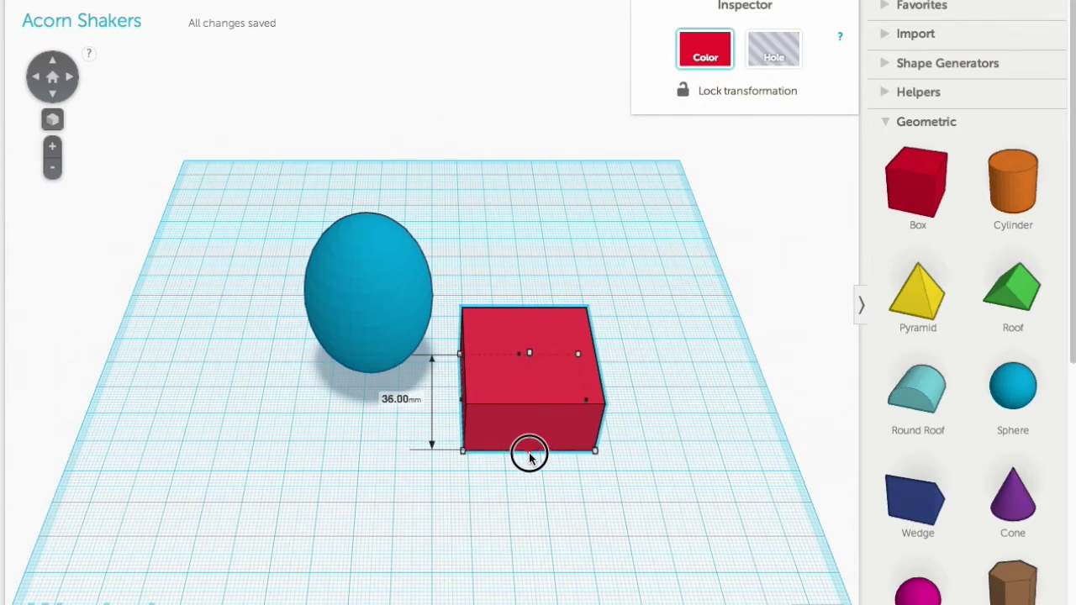
drag(529, 455, 529, 452)
click(530, 354)
drag(530, 354, 519, 395)
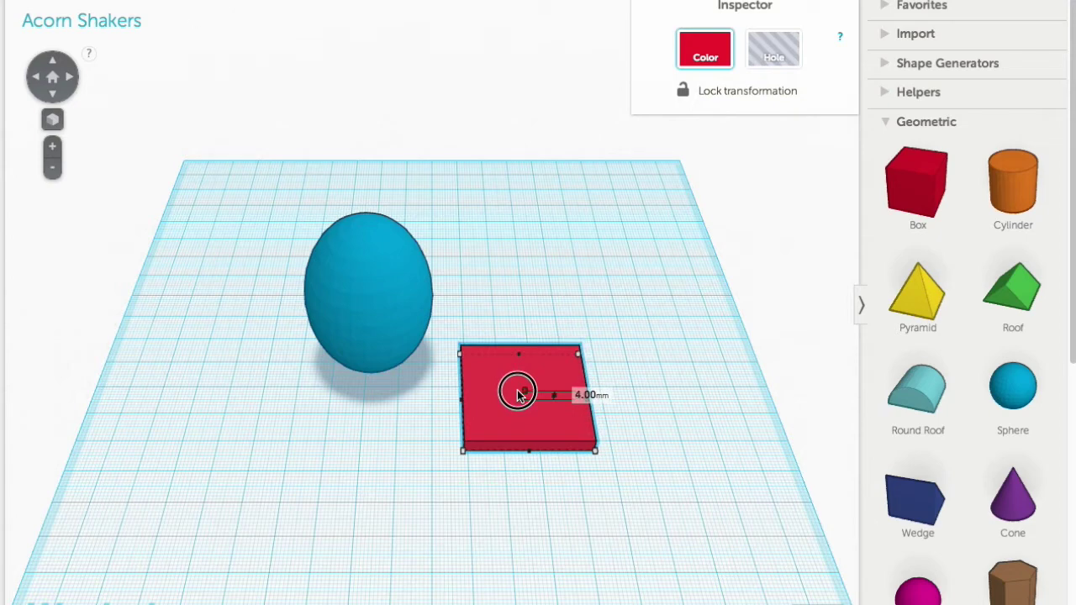
drag(519, 395, 519, 395)
Step: Turn the flat red slab into a hole
click(551, 467)
right_drag(552, 466, 564, 409)
click(566, 395)
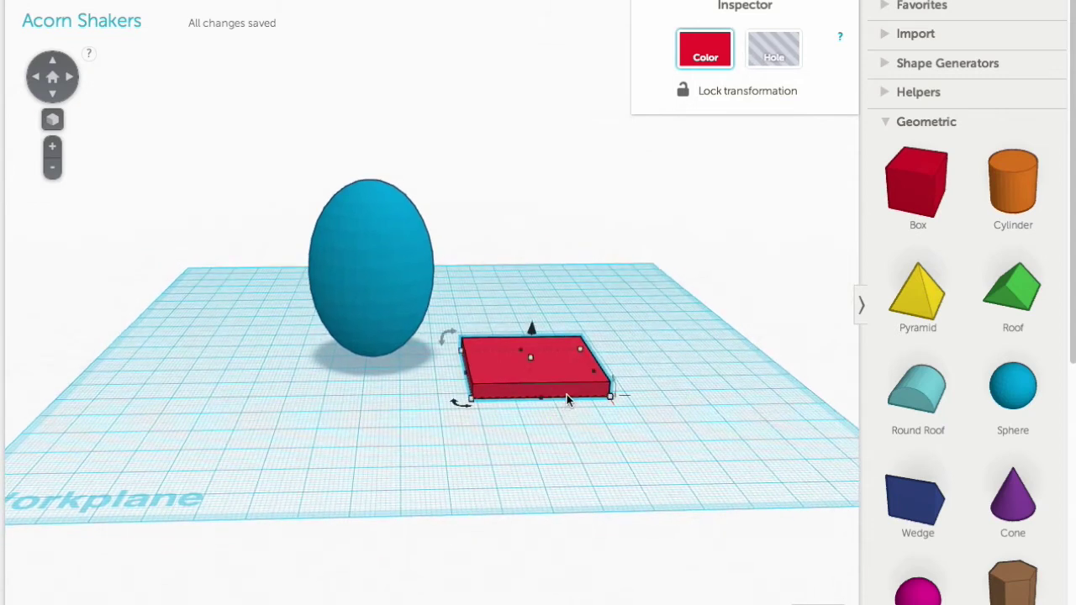
click(774, 52)
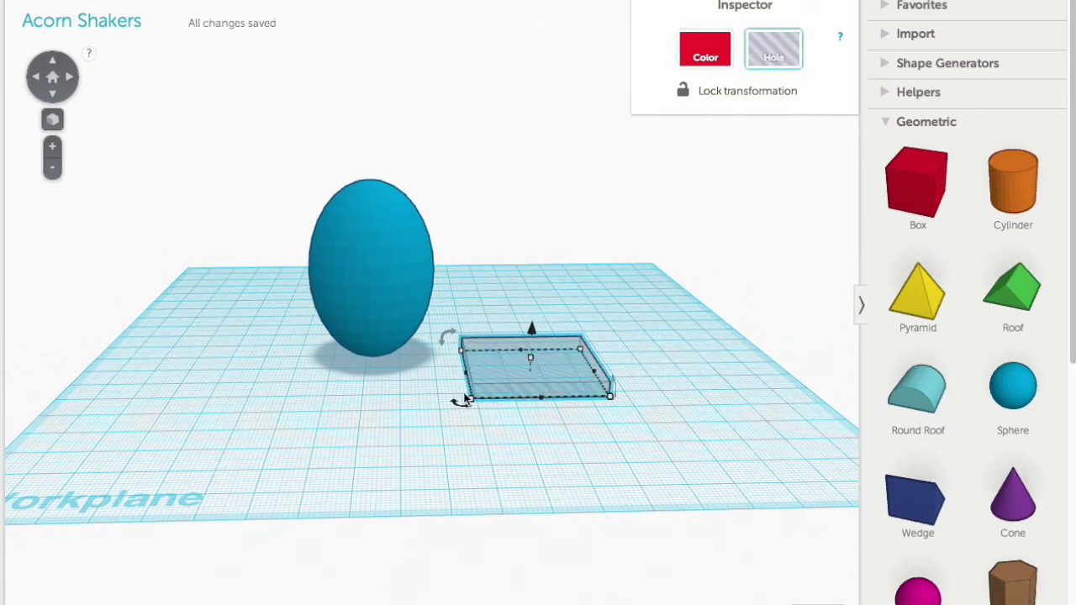
Step: Duplicate the hole slab and place the copy on the opposite side of the egg
mouse_move(188, 87)
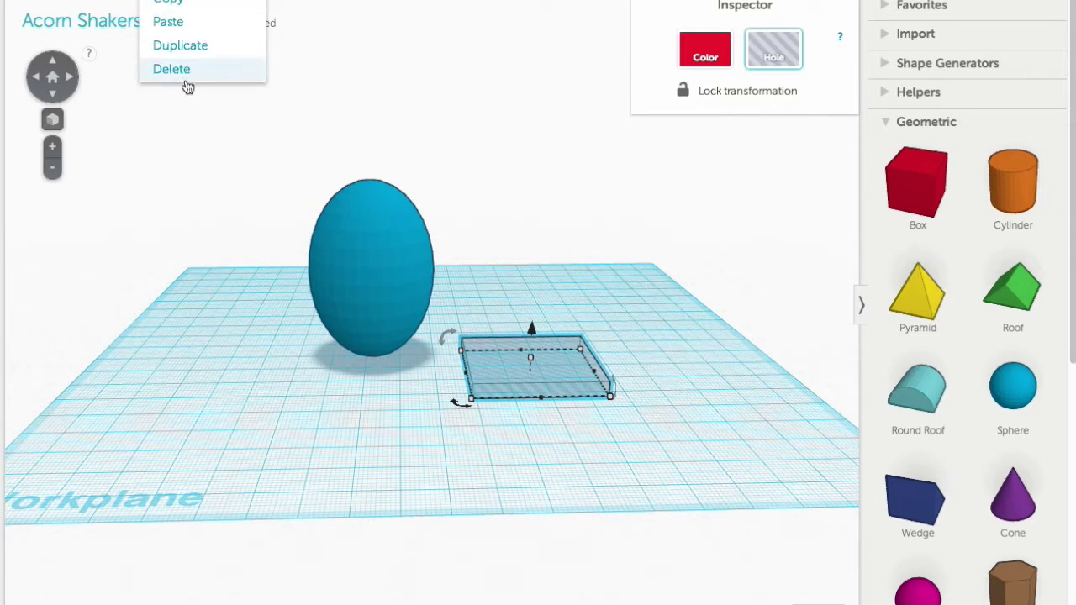
click(180, 46)
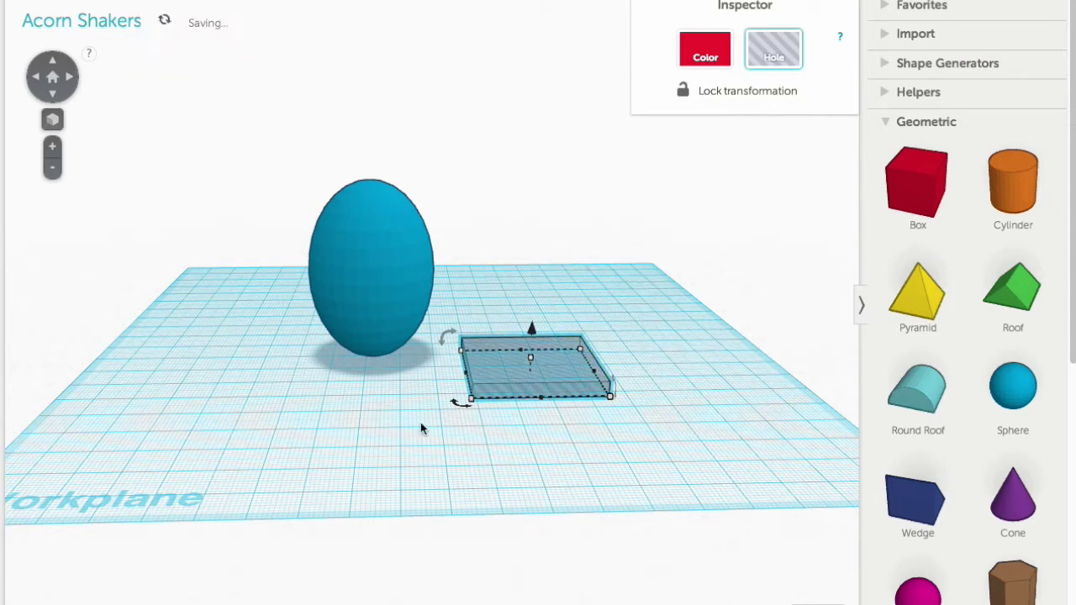
drag(505, 376, 198, 382)
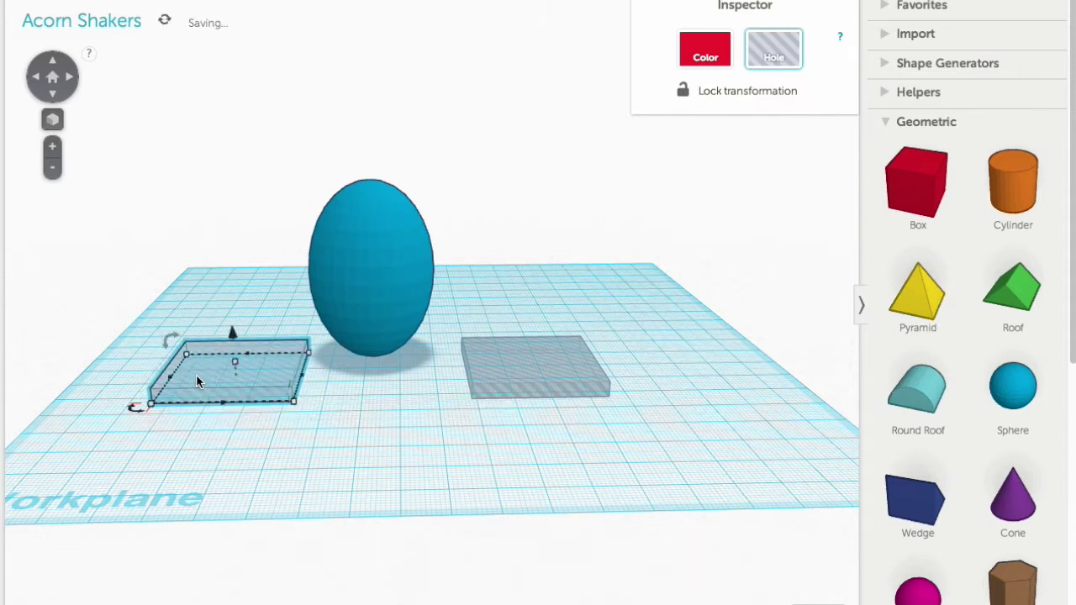
Step: Set the copied hole box's height to 36 mm and raise it 27 mm above the workplane
mouse_move(235, 366)
drag(234, 366, 226, 252)
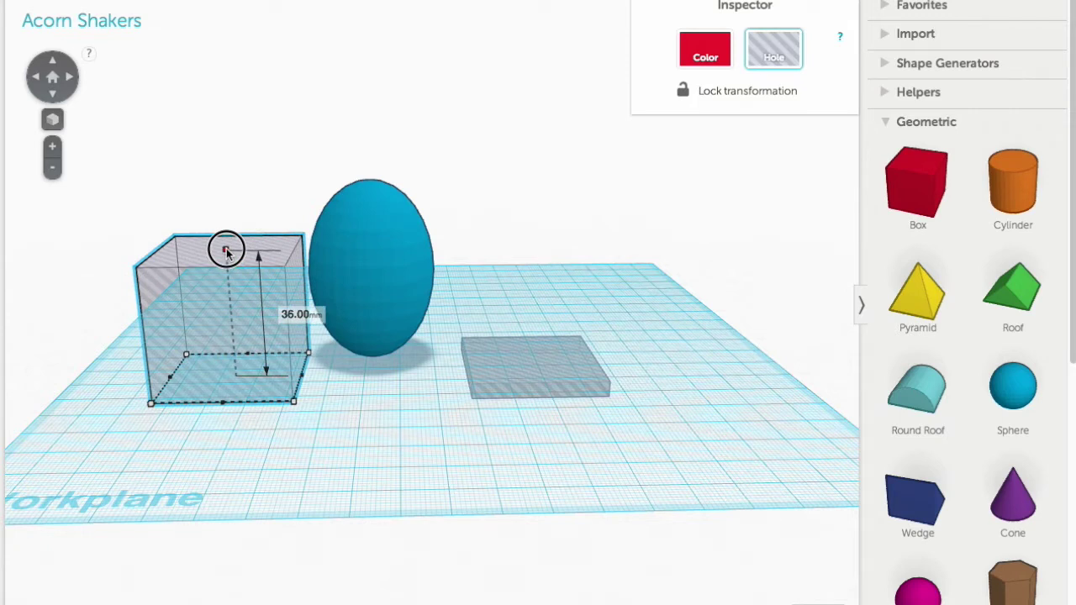
drag(225, 250, 227, 252)
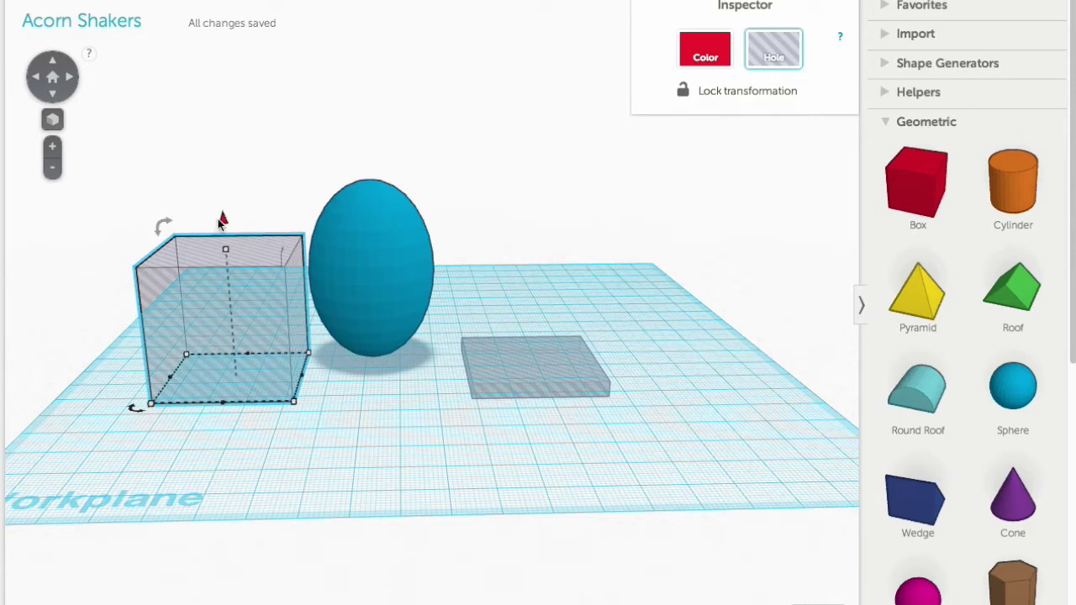
drag(221, 218, 220, 111)
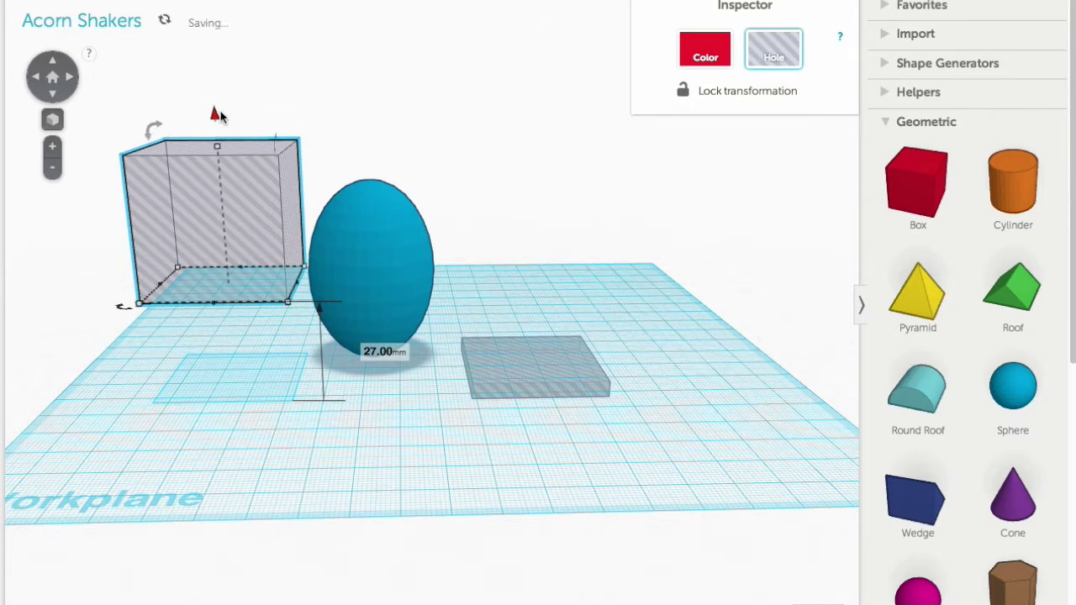
Step: Center-align the egg and both hole boxes with each other along both horizontal axes
drag(609, 462, 154, 173)
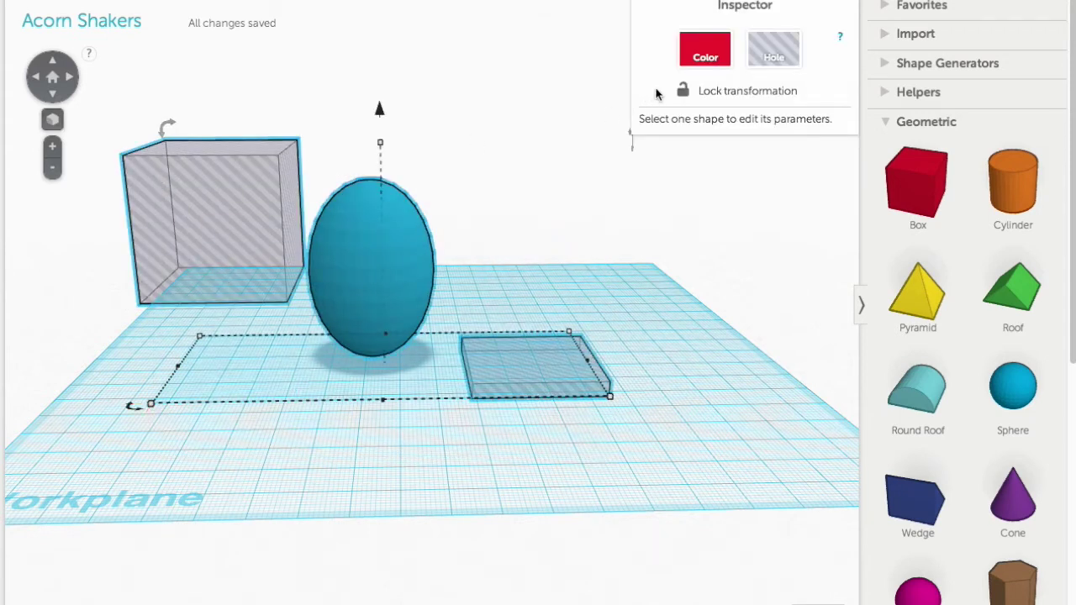
click(705, 2)
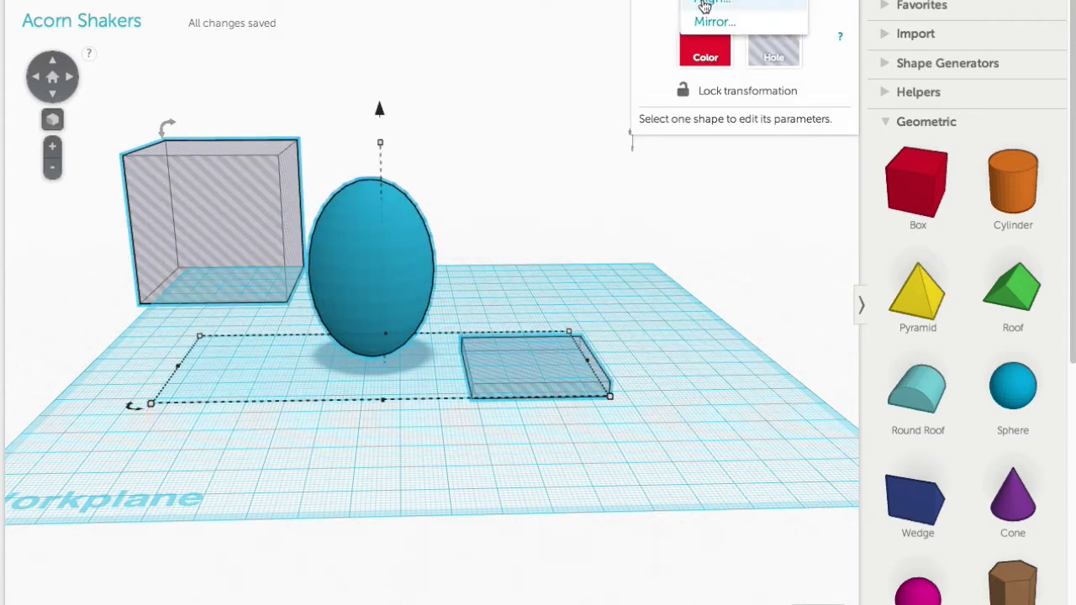
click(704, 3)
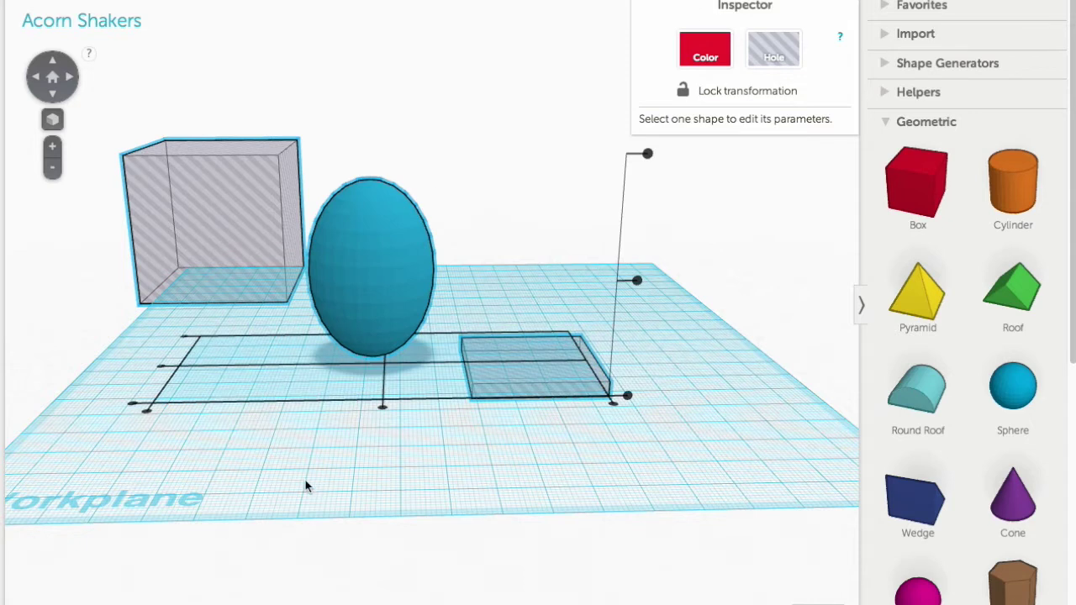
click(382, 407)
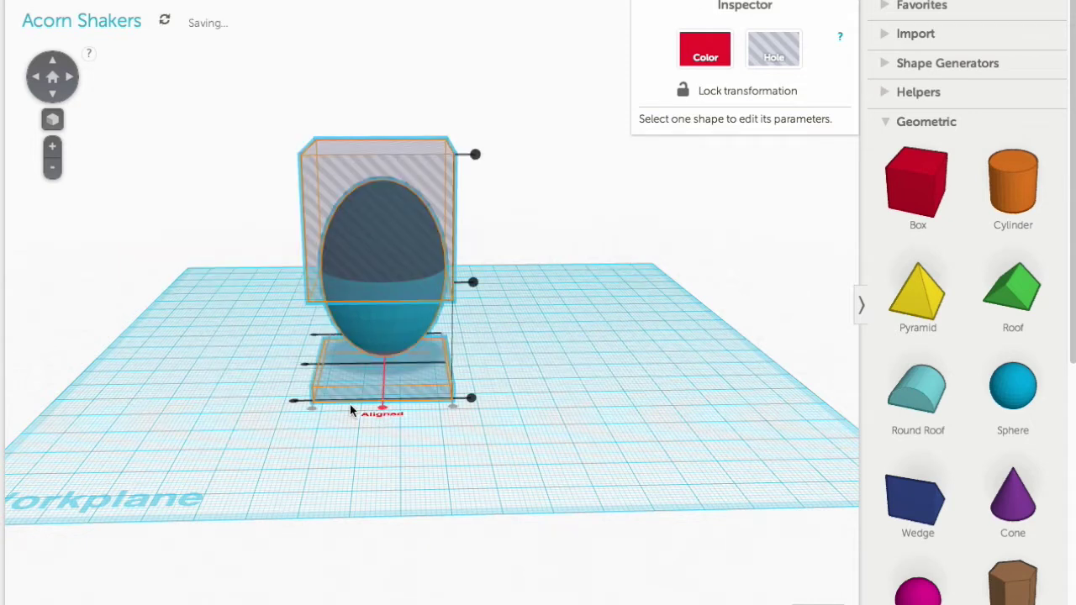
click(303, 369)
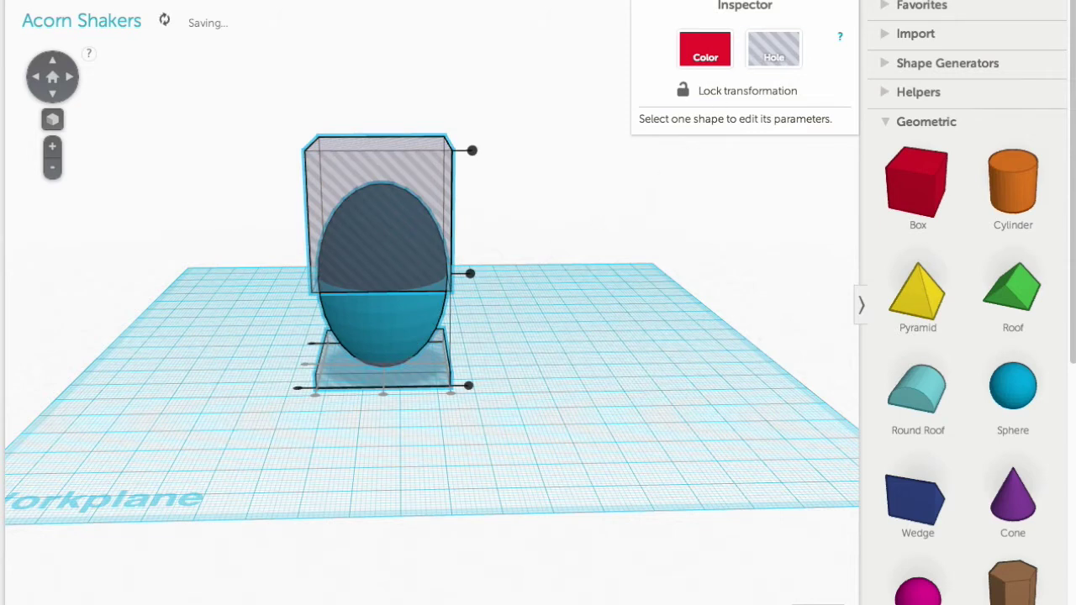
Step: Group the egg with both hole boxes to cut off its top and base, and lower the resulting cup toward the workplane
key(ctrl+g)
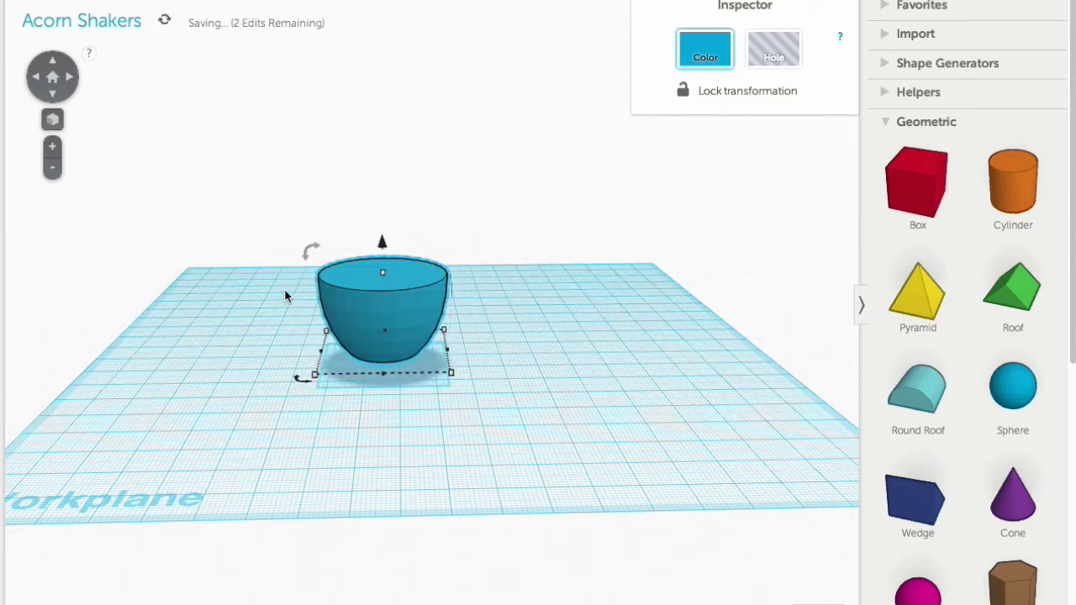
drag(382, 244, 380, 261)
Step: Duplicate the solid cup, place the copy beside the original and turn it into a hole
right_drag(527, 318, 518, 380)
click(168, 1)
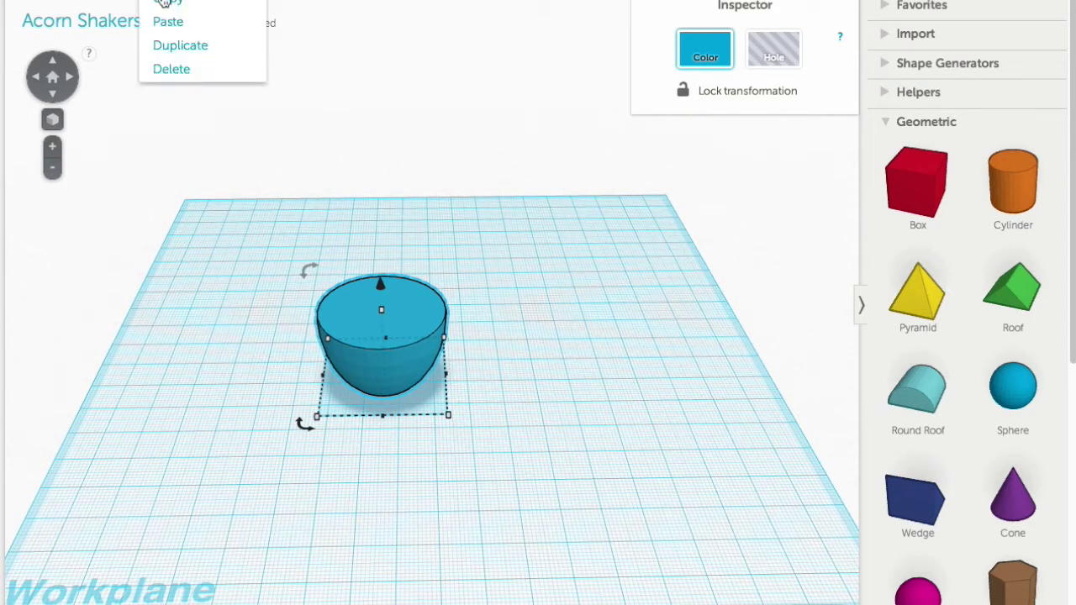
click(166, 48)
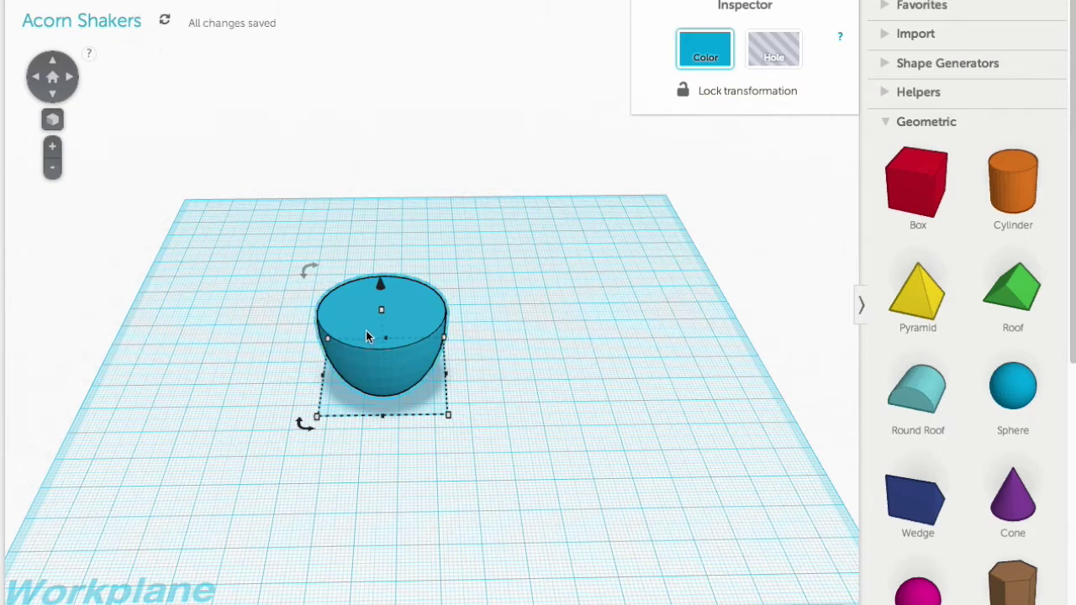
drag(368, 336, 544, 328)
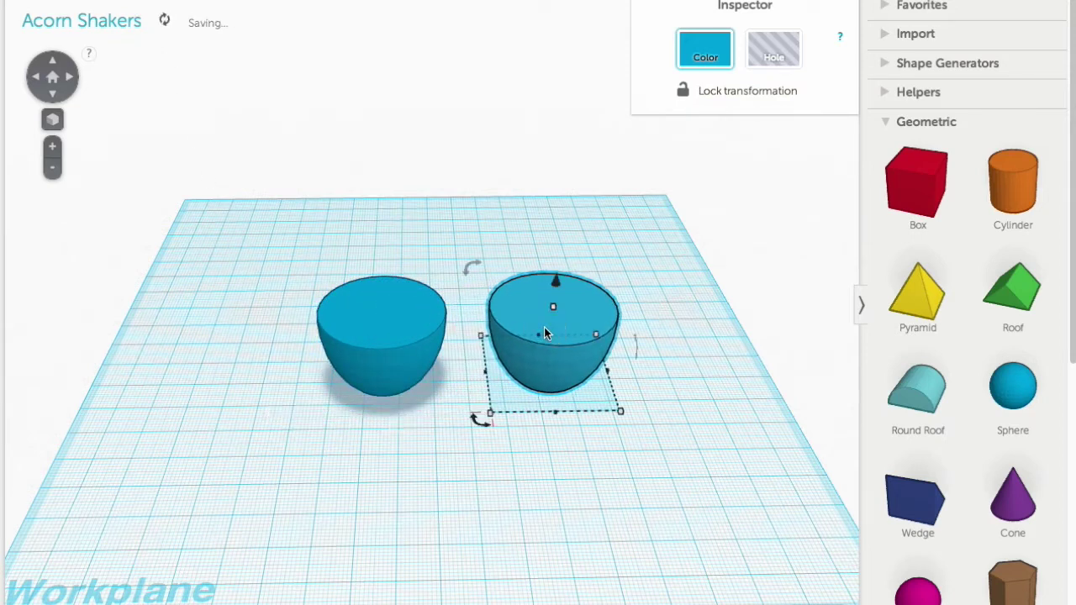
click(767, 51)
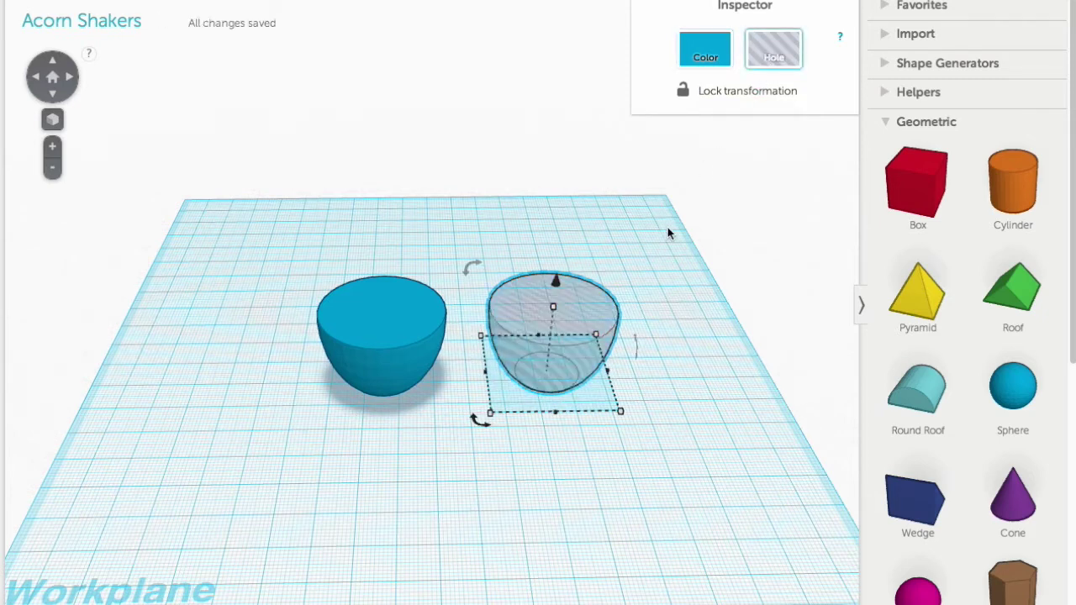
Step: Shrink the hole cup slightly in depth and width, and raise it 2 mm
mouse_move(556, 417)
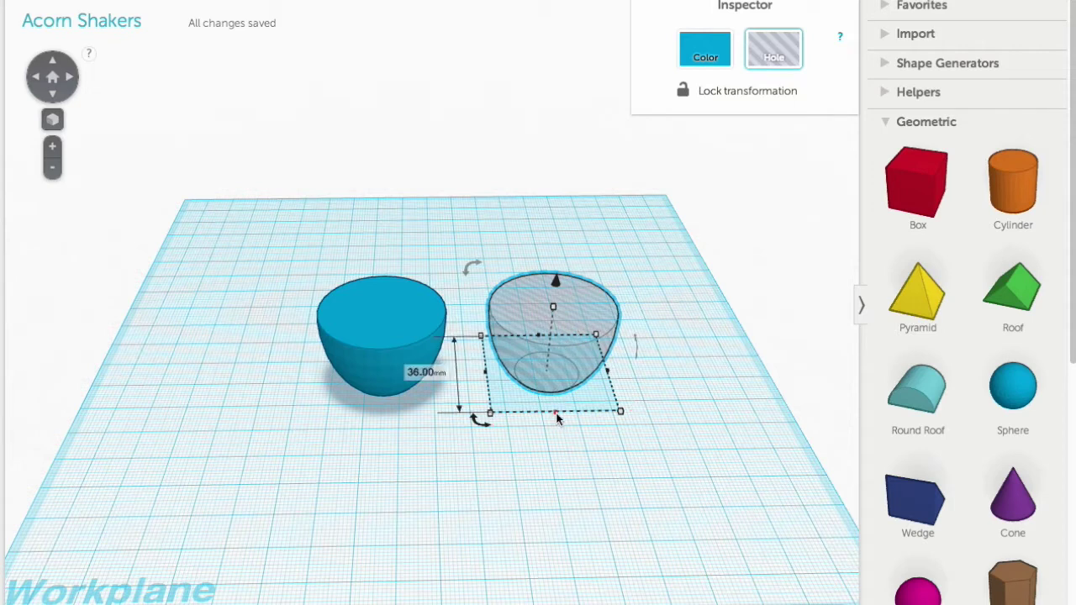
drag(556, 417, 556, 403)
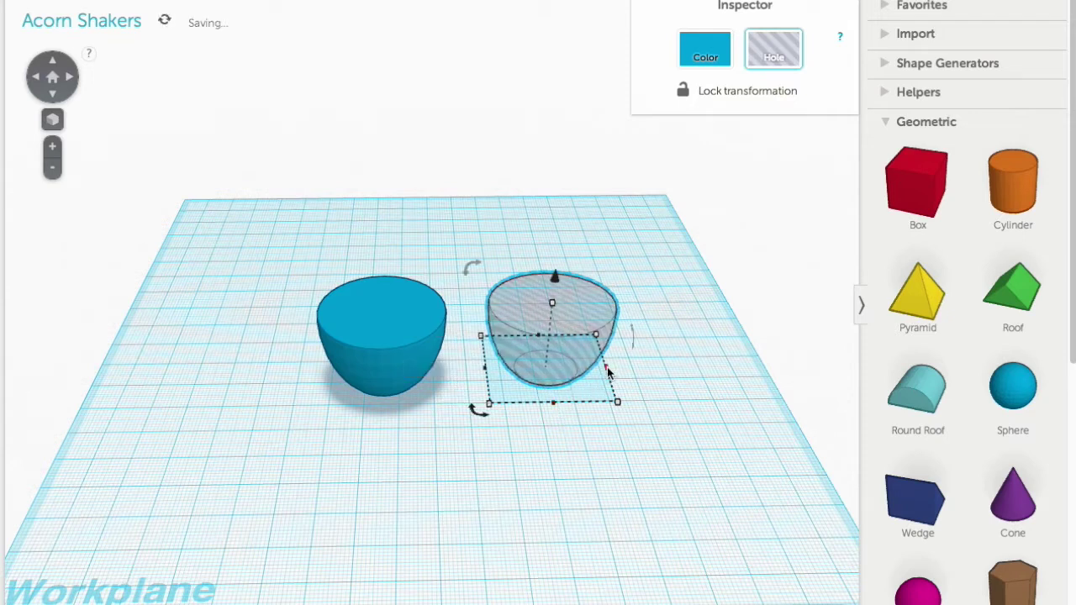
drag(607, 370, 594, 371)
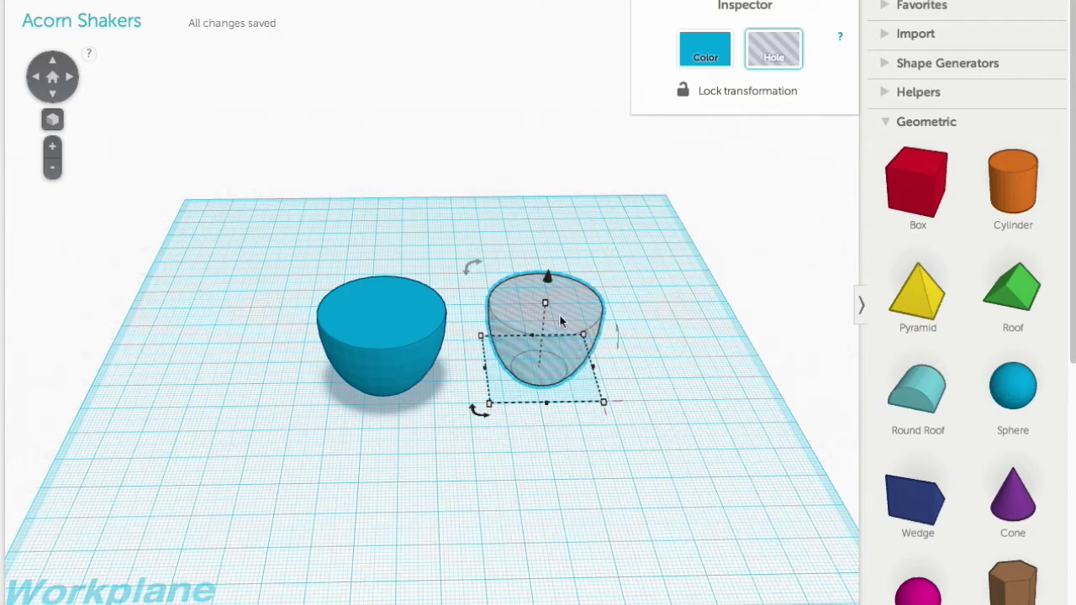
drag(548, 289, 547, 275)
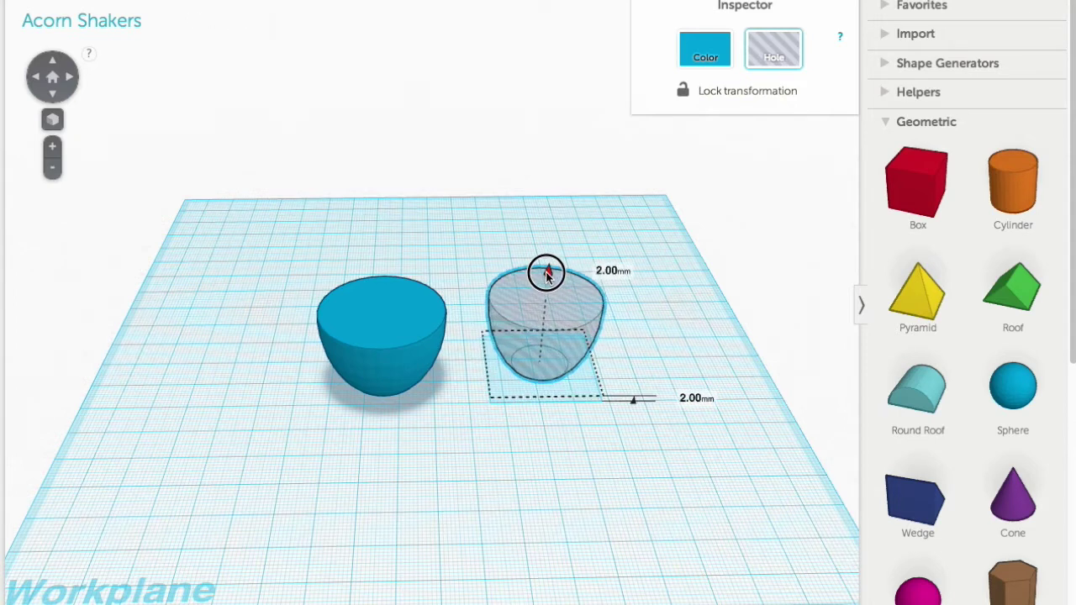
Step: Center the hole cup on the solid cup along both horizontal axes and group them to hollow out the cup
drag(252, 244, 643, 357)
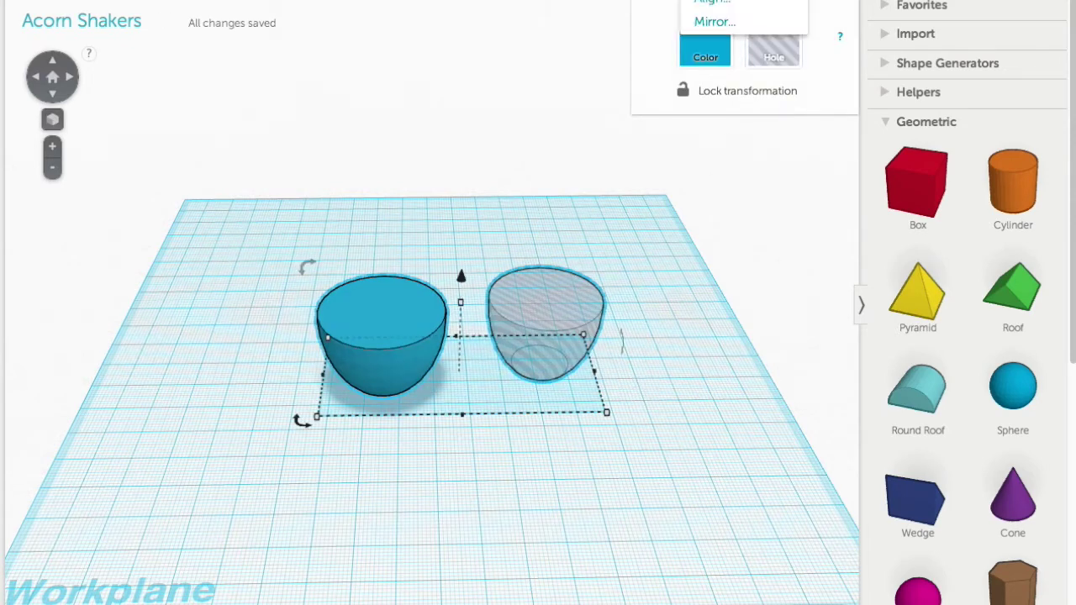
click(707, 8)
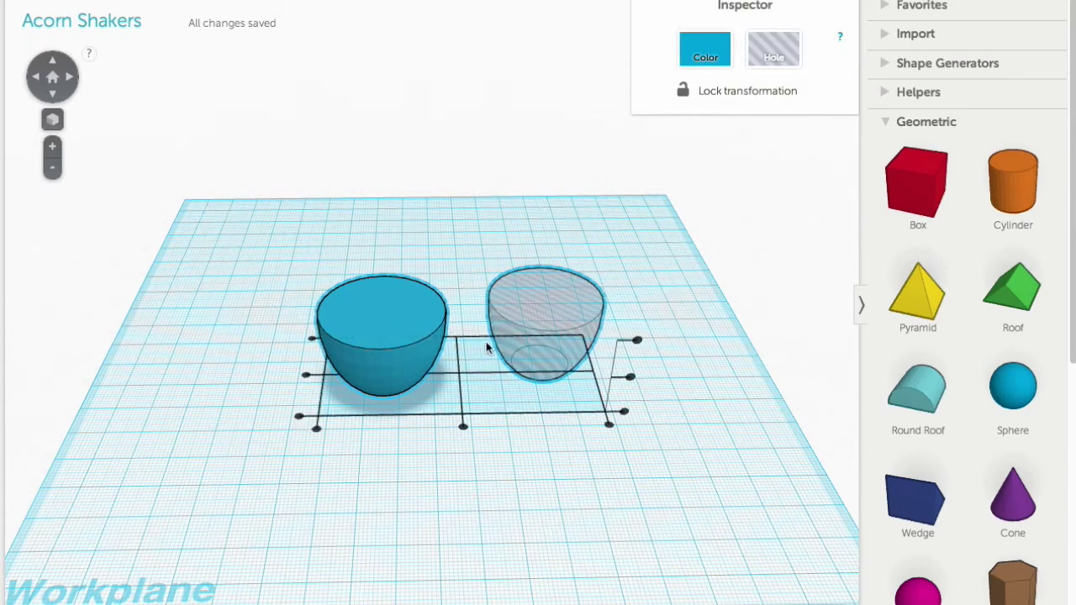
click(464, 429)
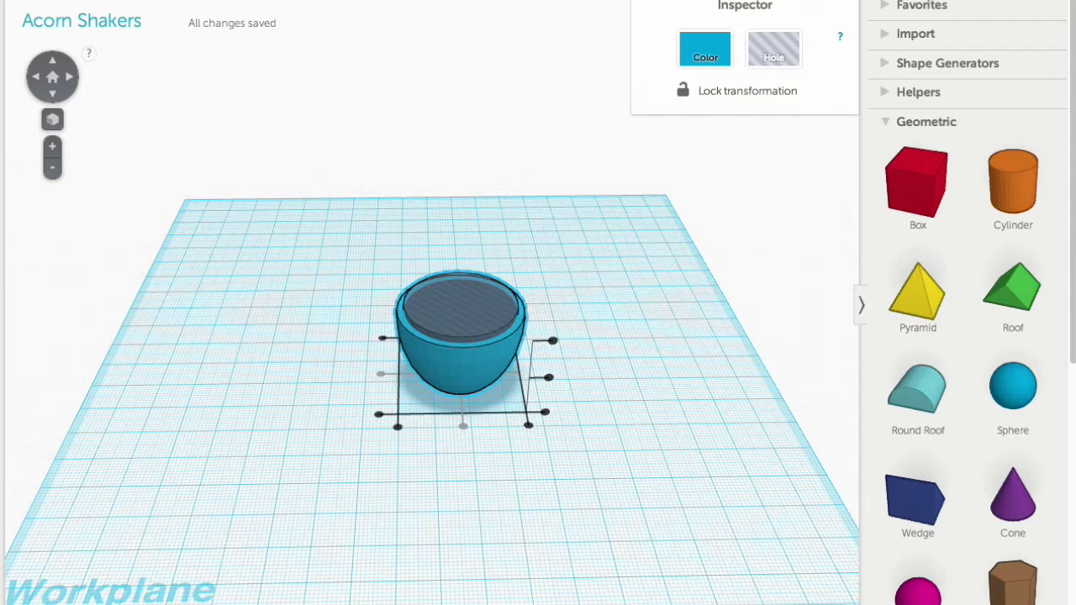
key(ctrl+g)
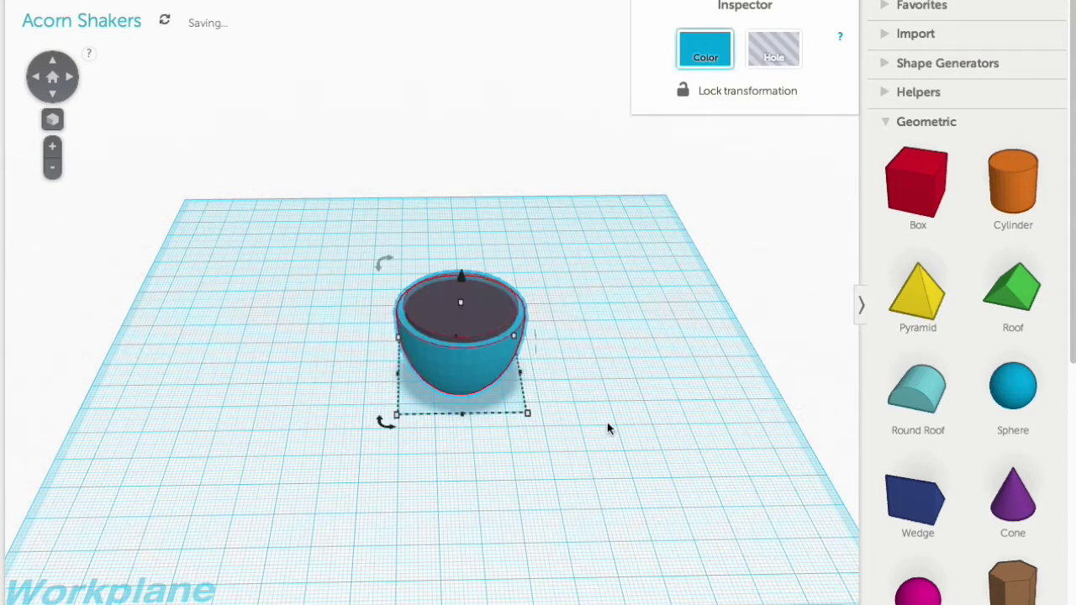
Step: Move the hollow cup toward the back of the workplane and add an ISO metric thread from the community shape generators in front of it
right_drag(610, 406, 584, 434)
drag(479, 322, 459, 147)
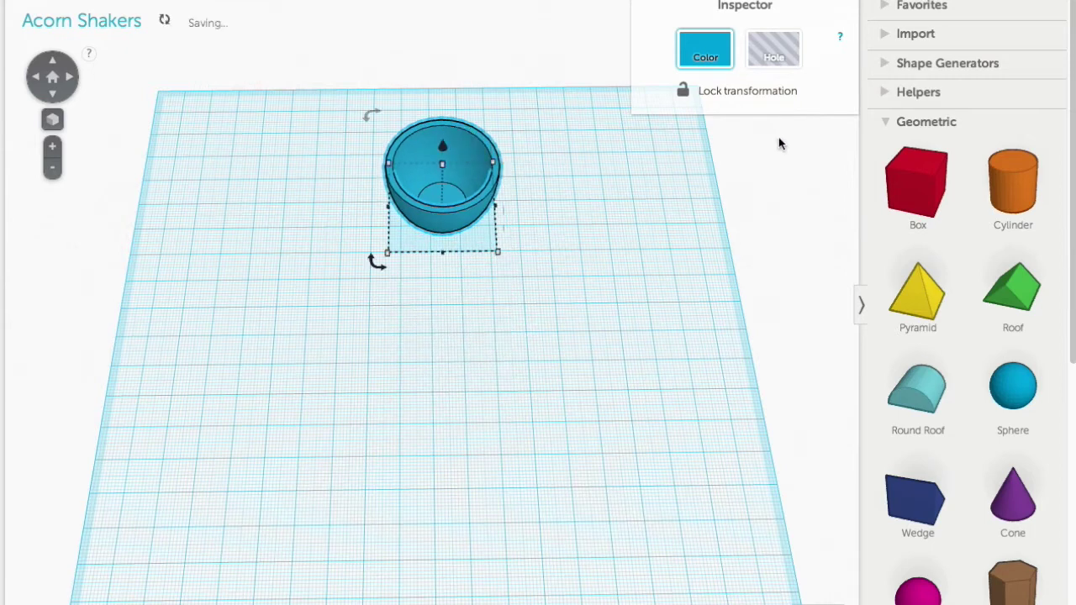
click(880, 64)
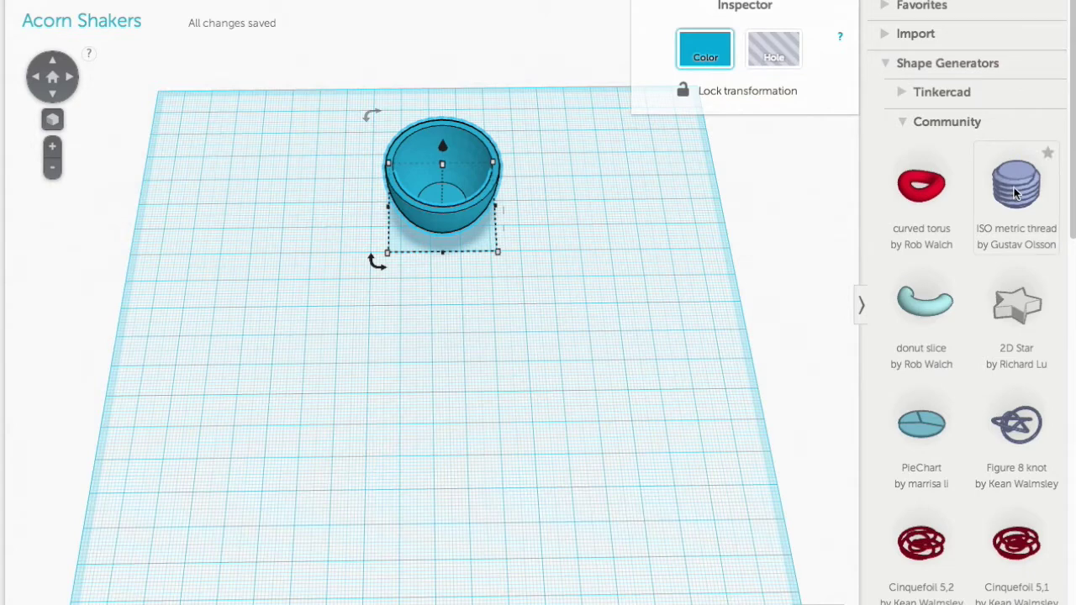
drag(1014, 193, 243, 378)
right_drag(379, 432, 403, 376)
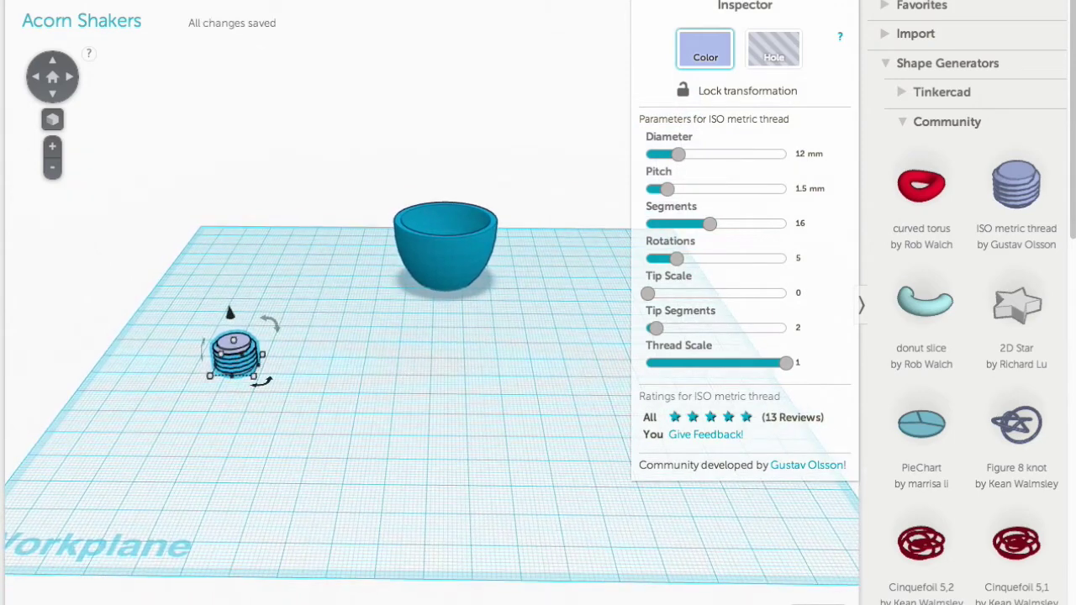
Step: Set the snap grid to 0.25 and raise the ISO metric thread to about 20.87 mm above the workplane
click(809, 602)
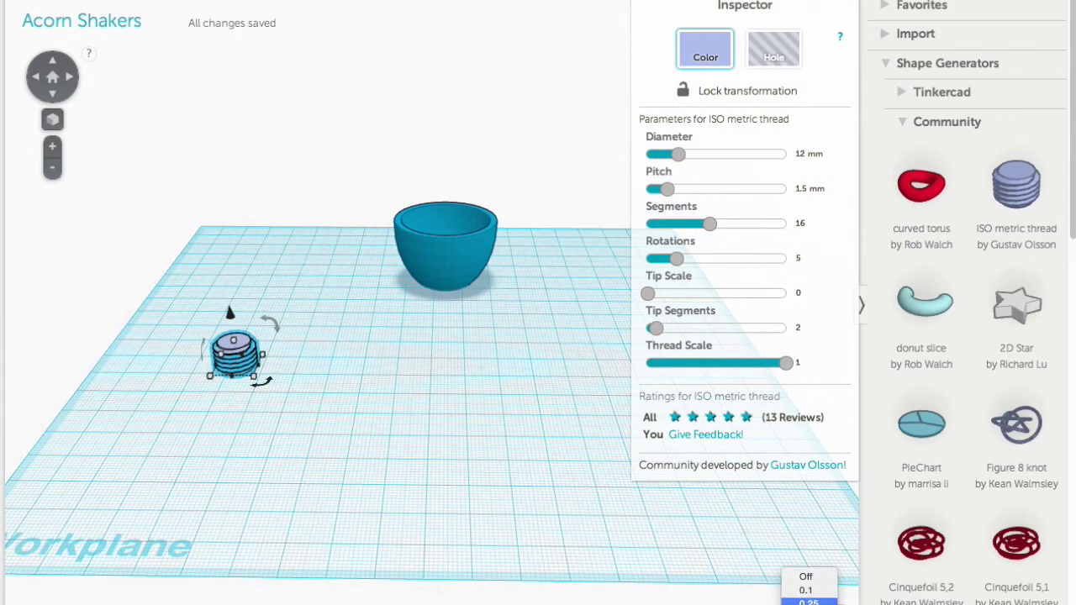
click(808, 602)
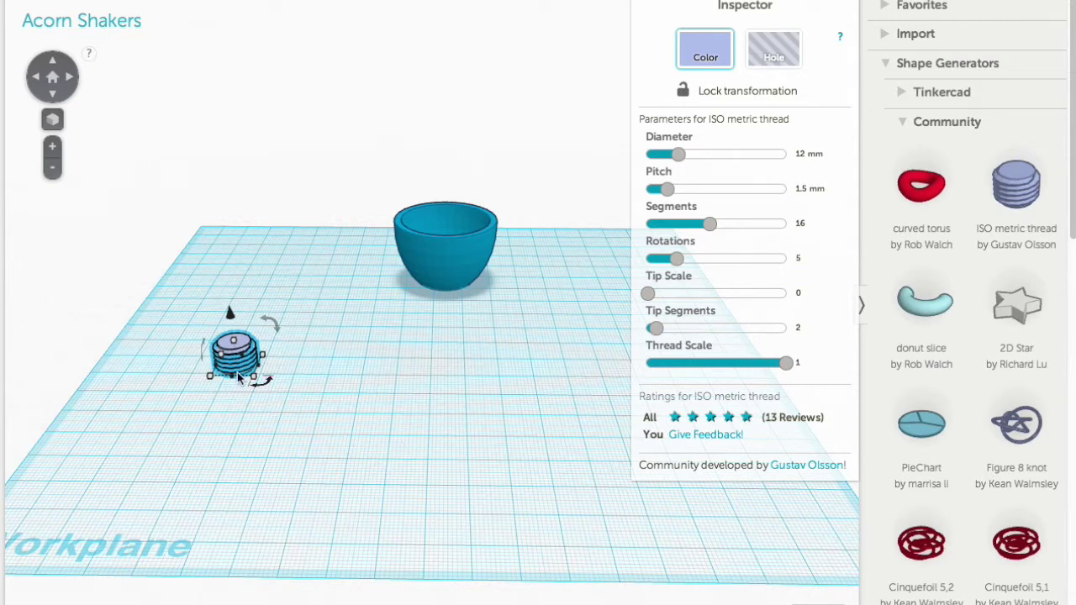
mouse_move(230, 316)
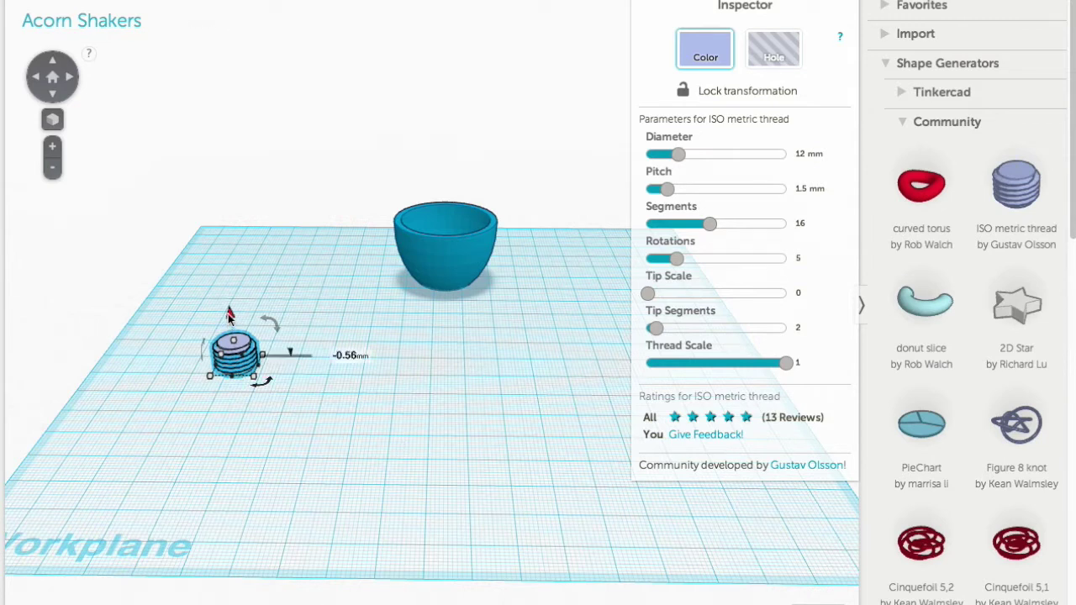
drag(229, 316, 228, 290)
drag(229, 280, 234, 248)
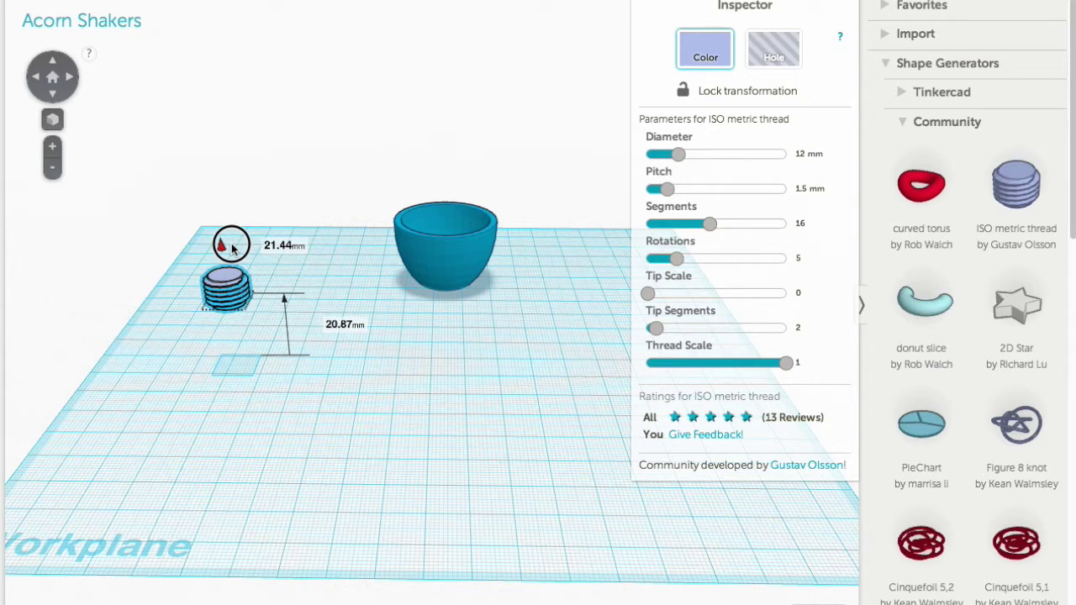
drag(233, 247, 232, 247)
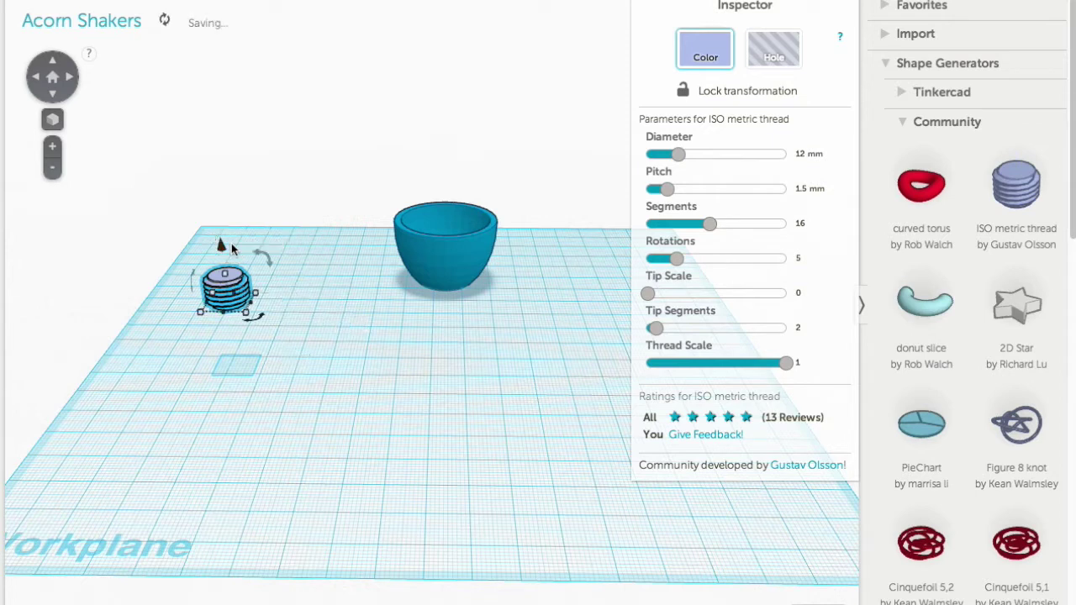
Step: Set the thread's diameter to 33 mm, pitch to 1.75 mm, segments to 32 and rotations to 3
click(800, 155)
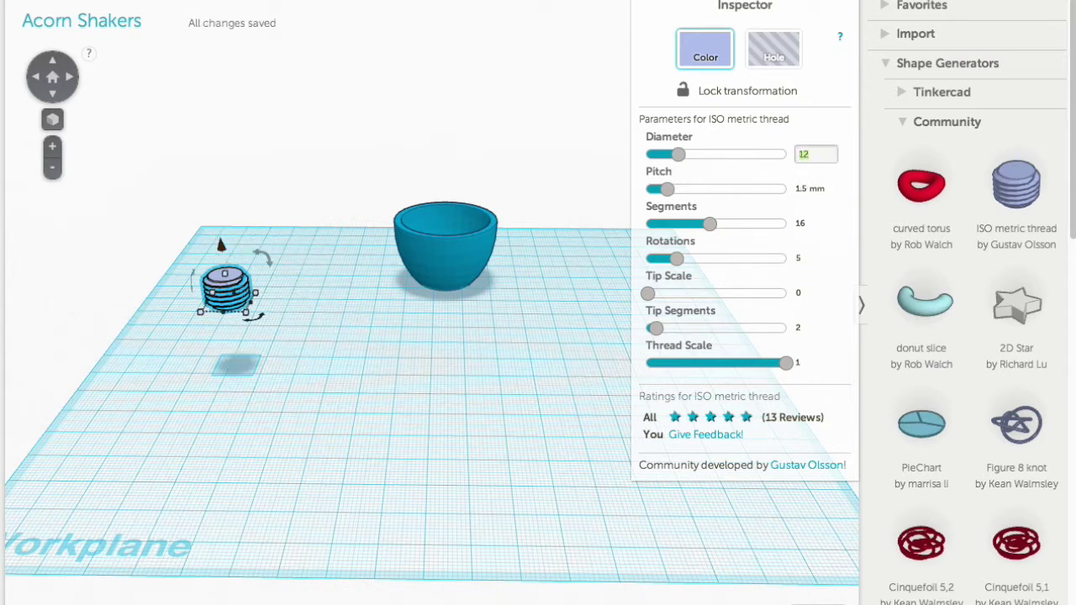
text(33)
key(Return)
click(799, 189)
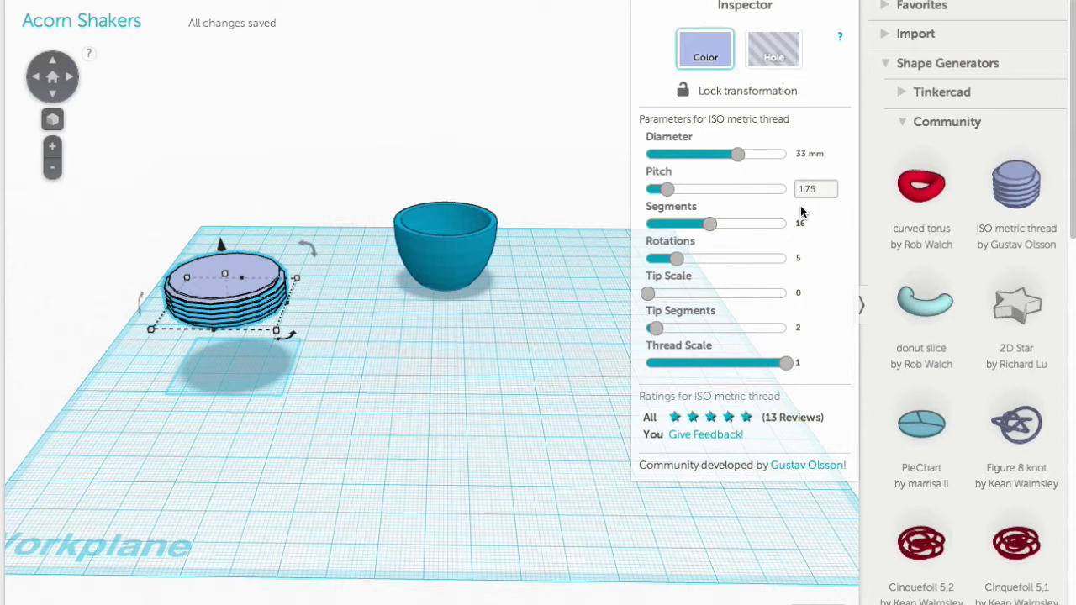
key(Return)
click(801, 224)
text(32)
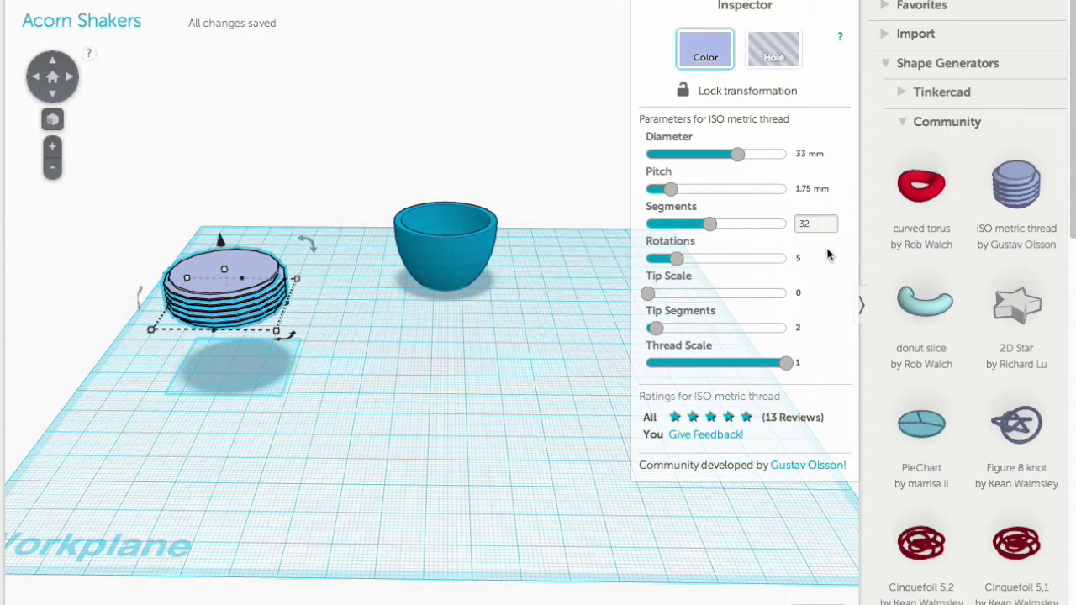
key(Return)
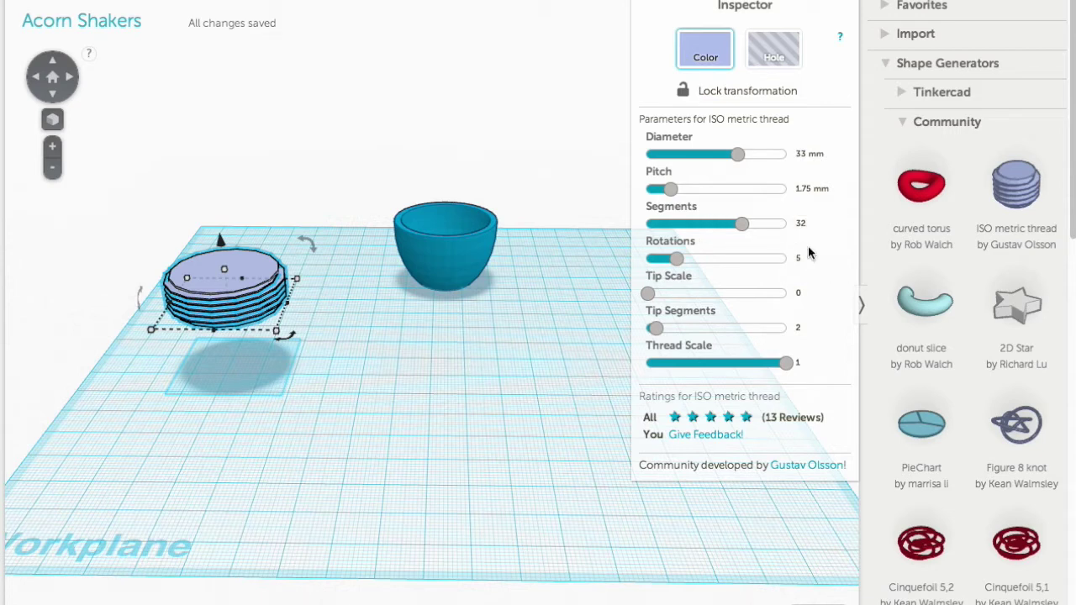
click(799, 258)
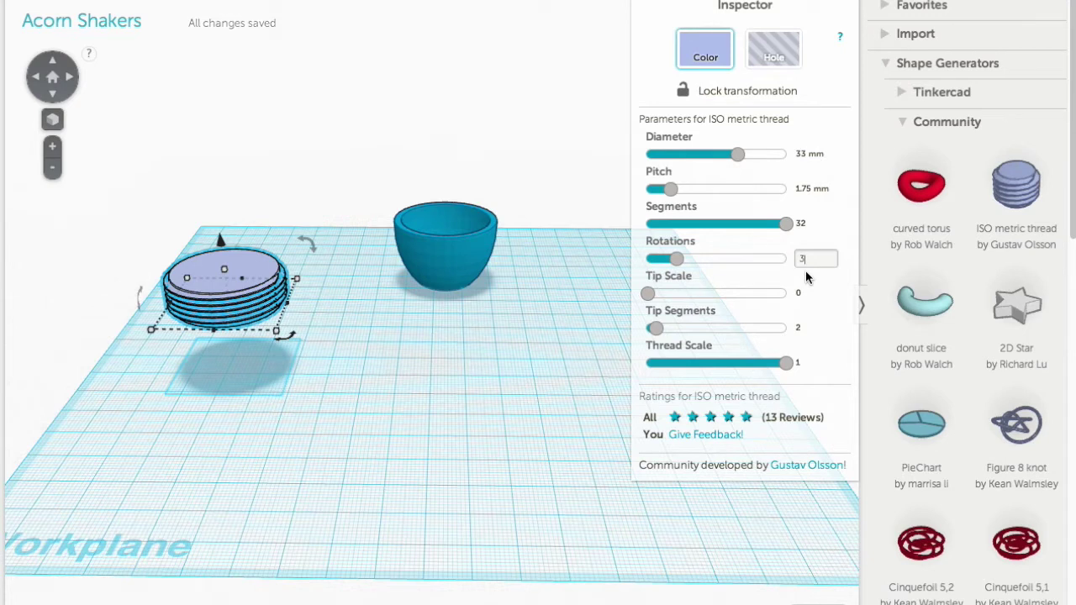
key(Return)
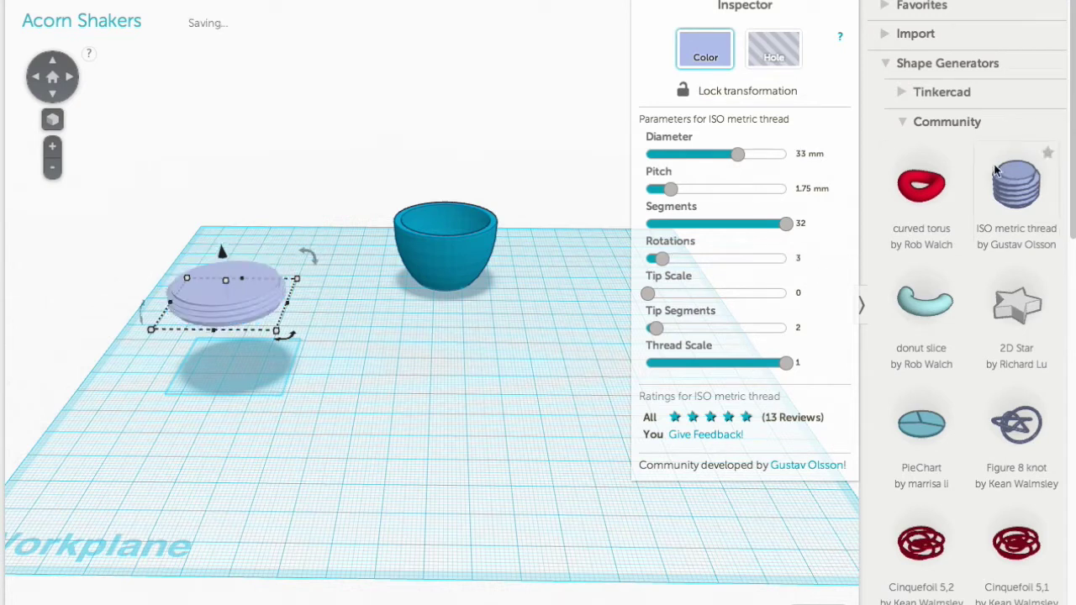
Step: Add a geometric cylinder in front of the cup and scale it proportionally to 27.50 mm across
click(888, 67)
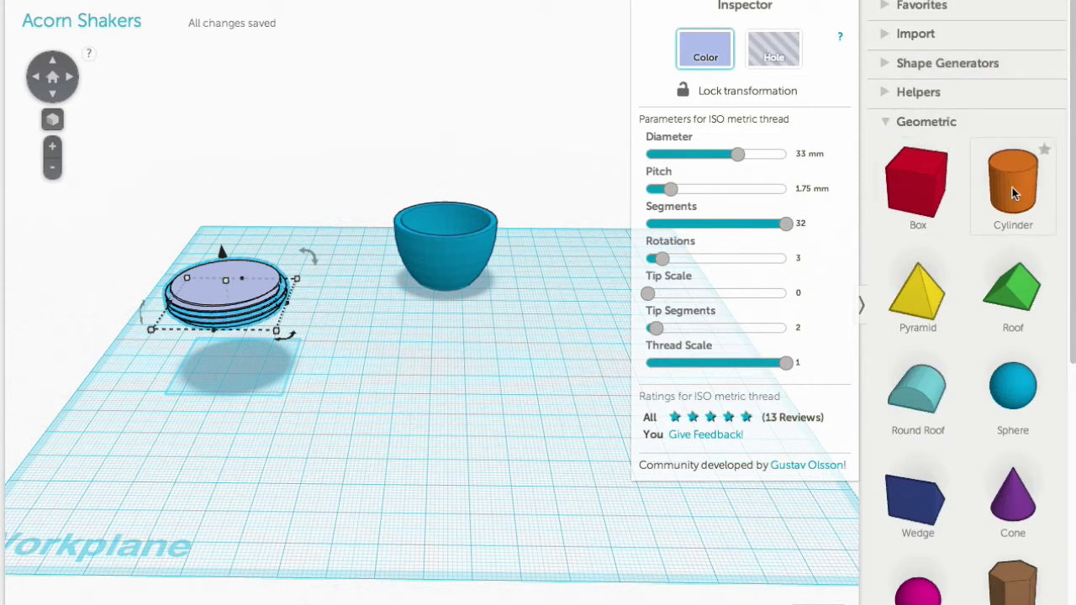
drag(1012, 188, 403, 424)
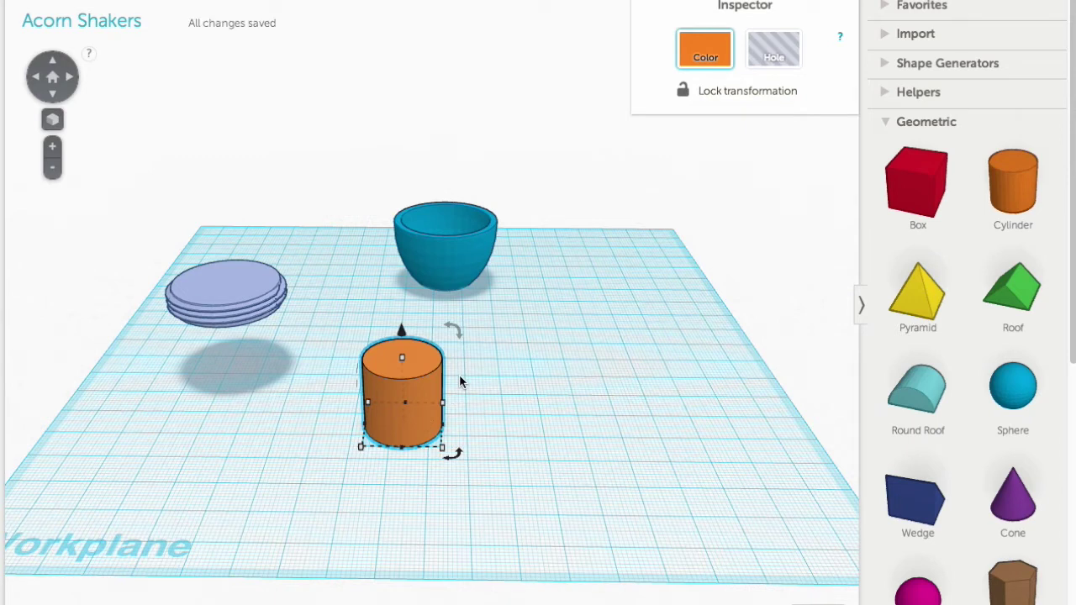
mouse_move(442, 445)
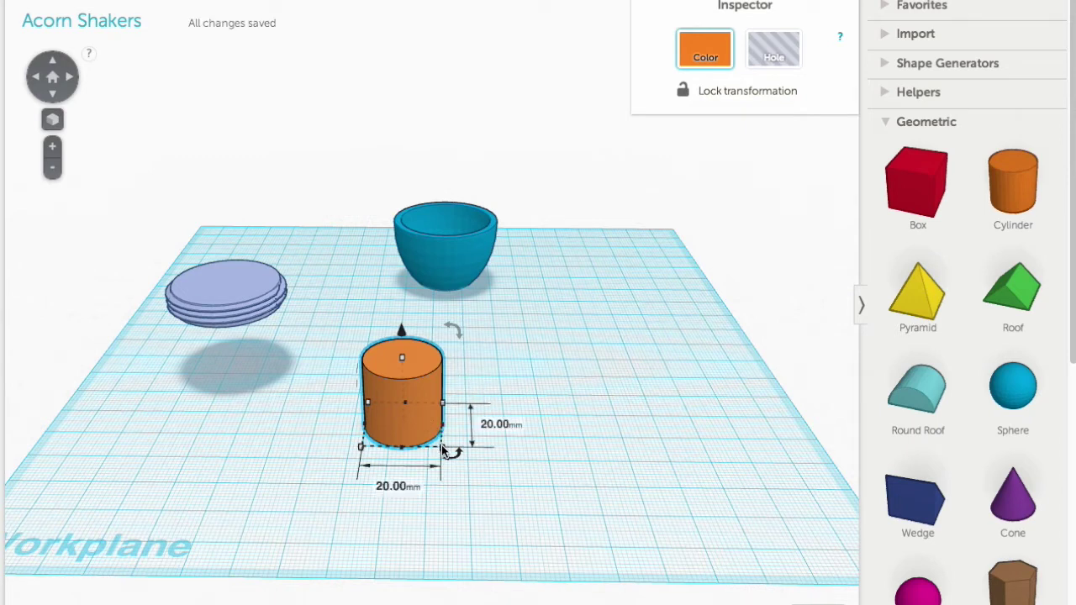
shift+drag(444, 446, 472, 468)
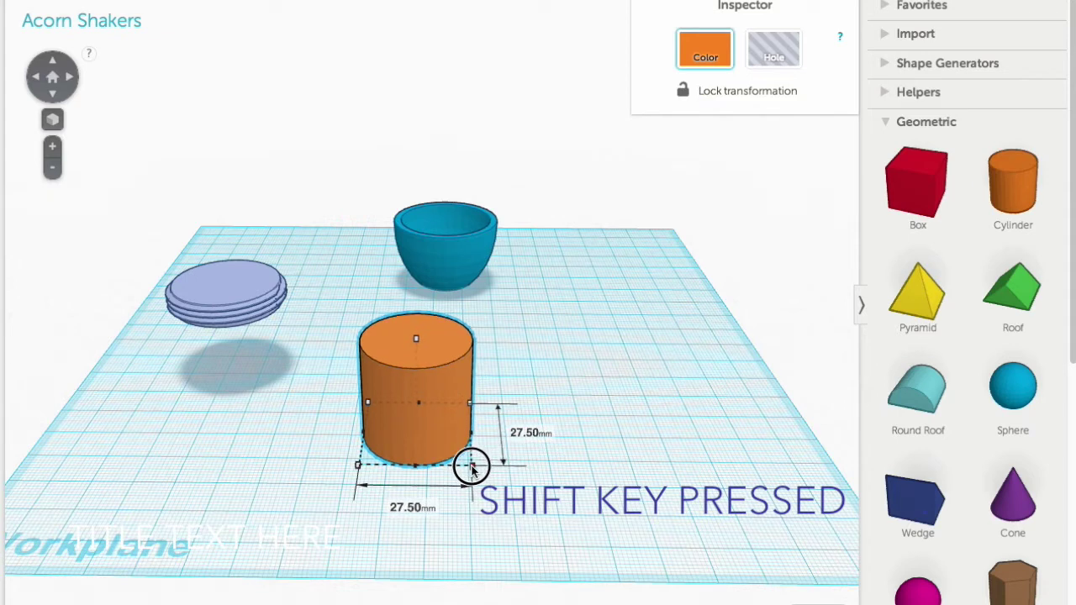
shift+drag(472, 469, 474, 471)
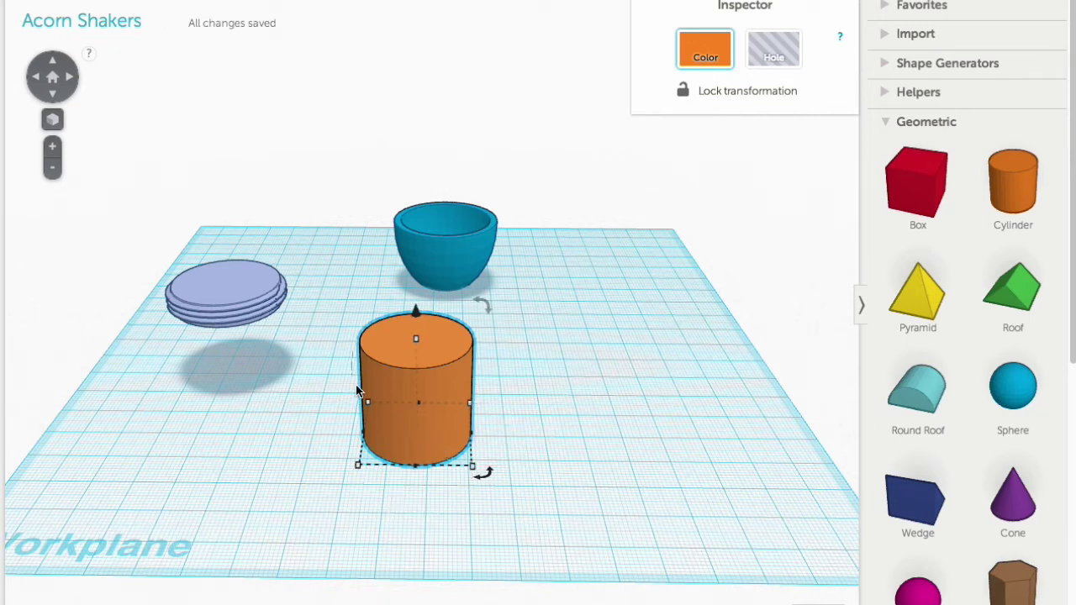
Step: Reduce the cylinder's height to 12 mm and raise it 20 mm above the workplane
mouse_move(419, 341)
drag(418, 341, 419, 394)
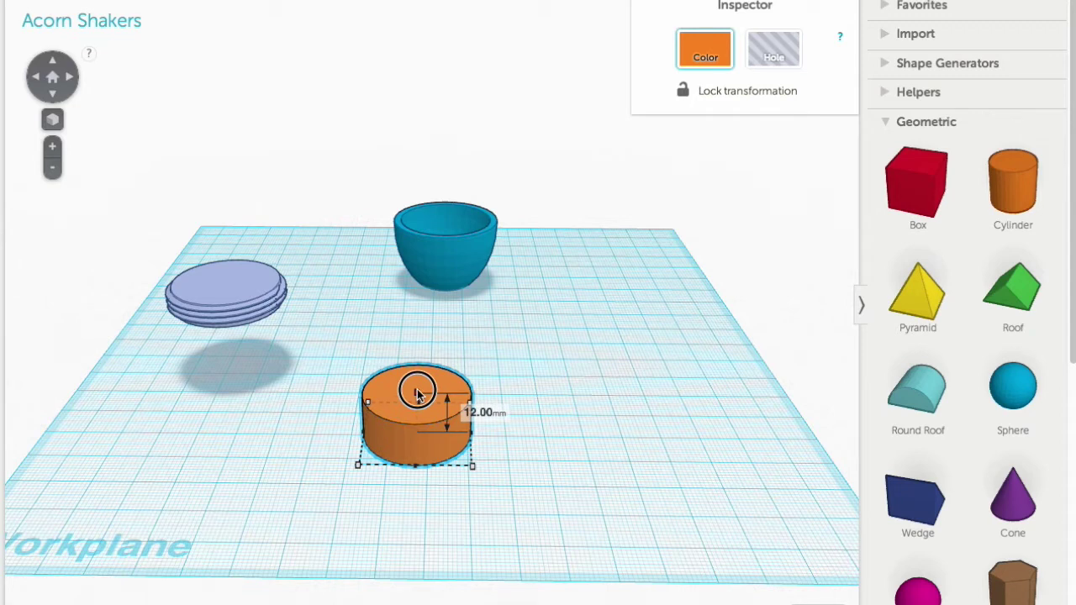
drag(419, 395, 417, 392)
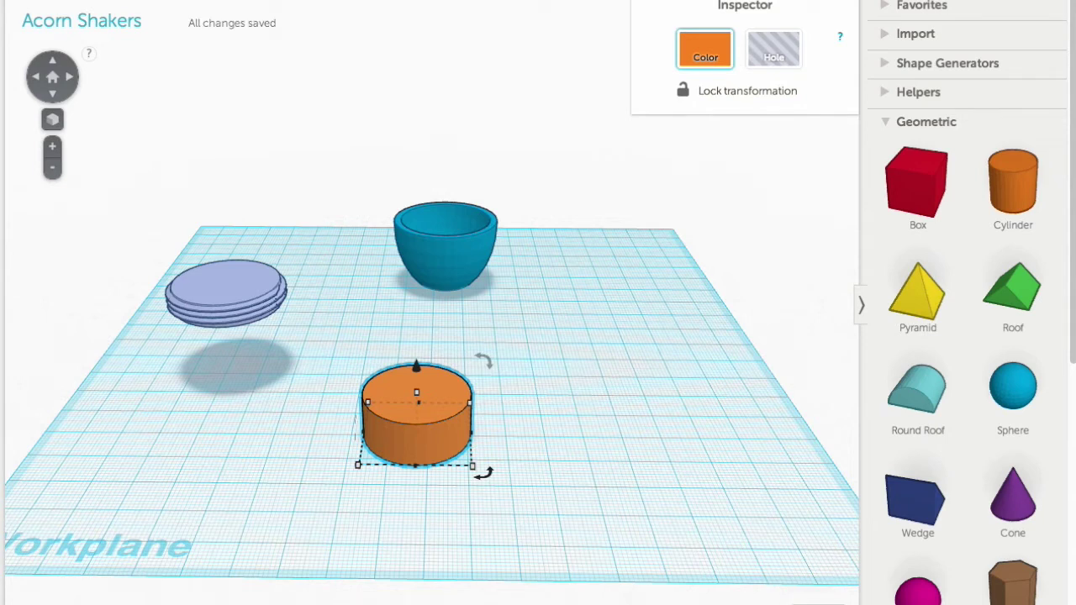
drag(419, 371, 425, 301)
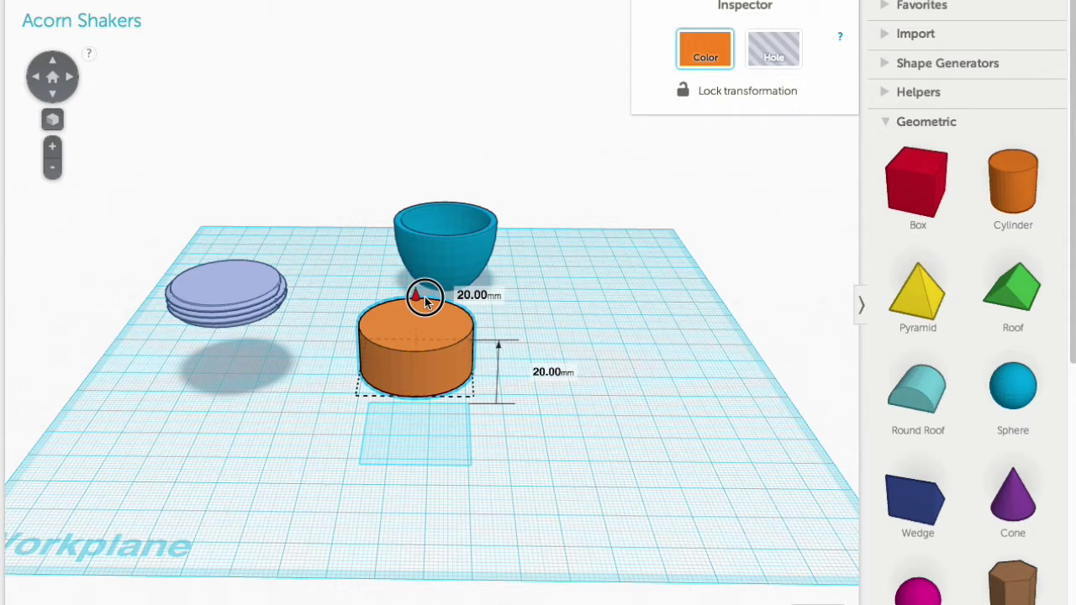
drag(425, 301, 424, 301)
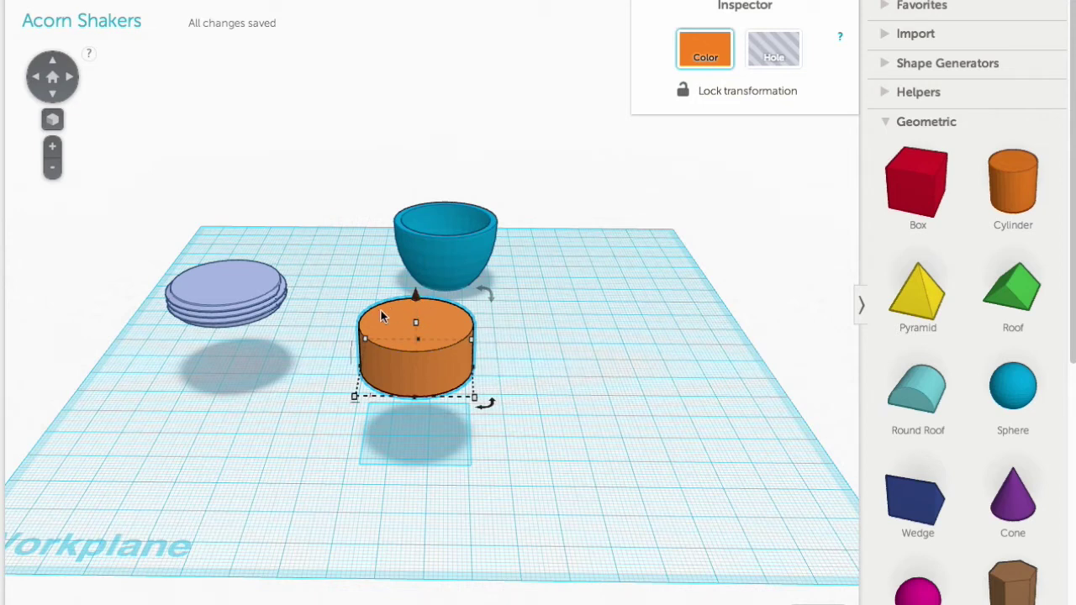
Step: Move the cylinder into the thread so that they overlap and turn the cylinder into a hole
drag(428, 373, 221, 313)
click(259, 399)
click(200, 245)
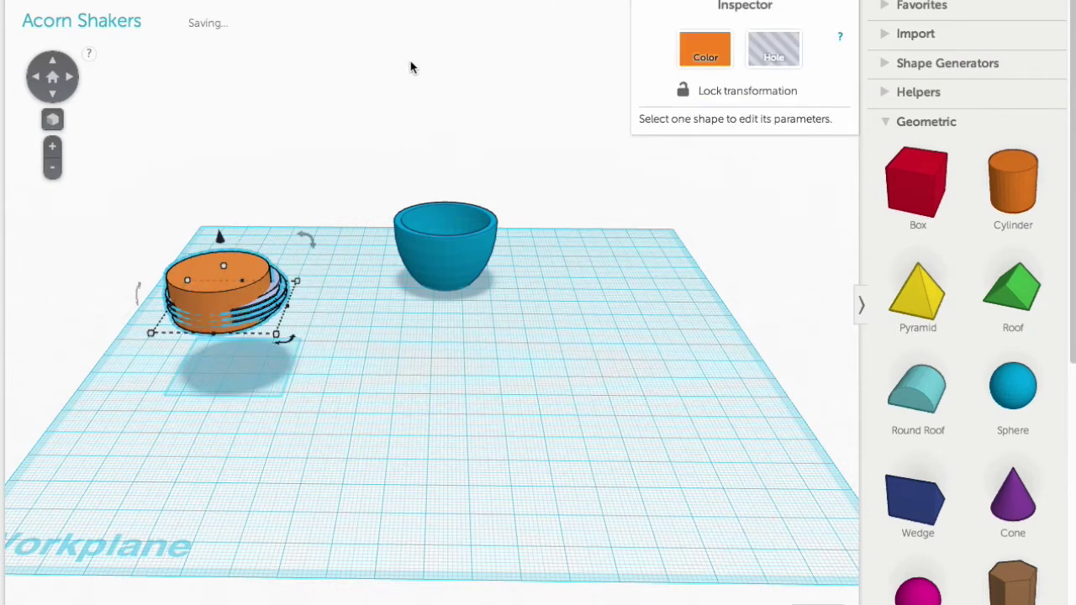
click(420, 381)
click(223, 305)
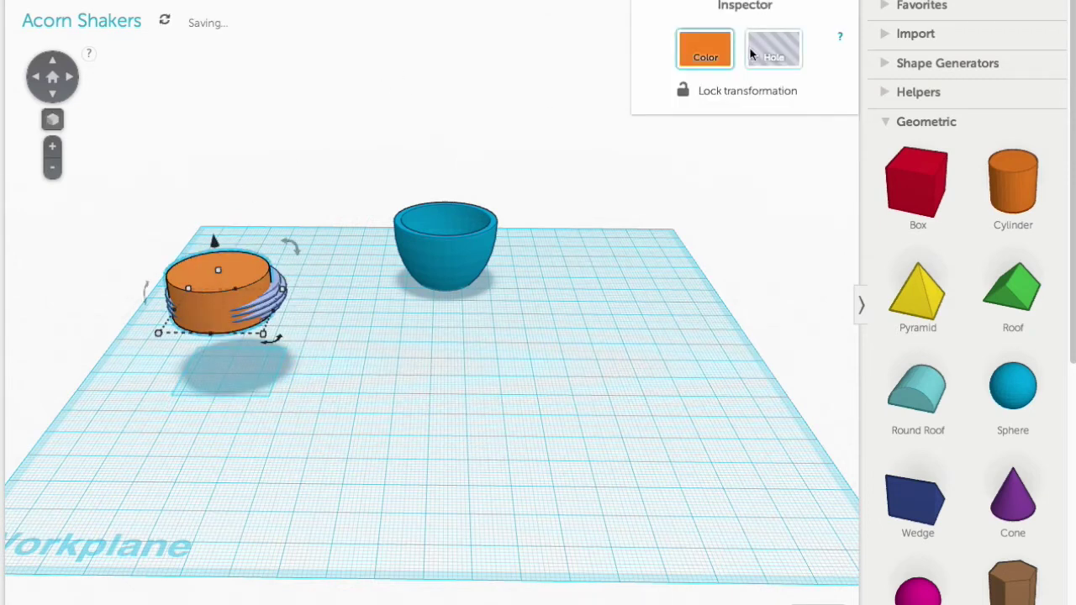
click(774, 52)
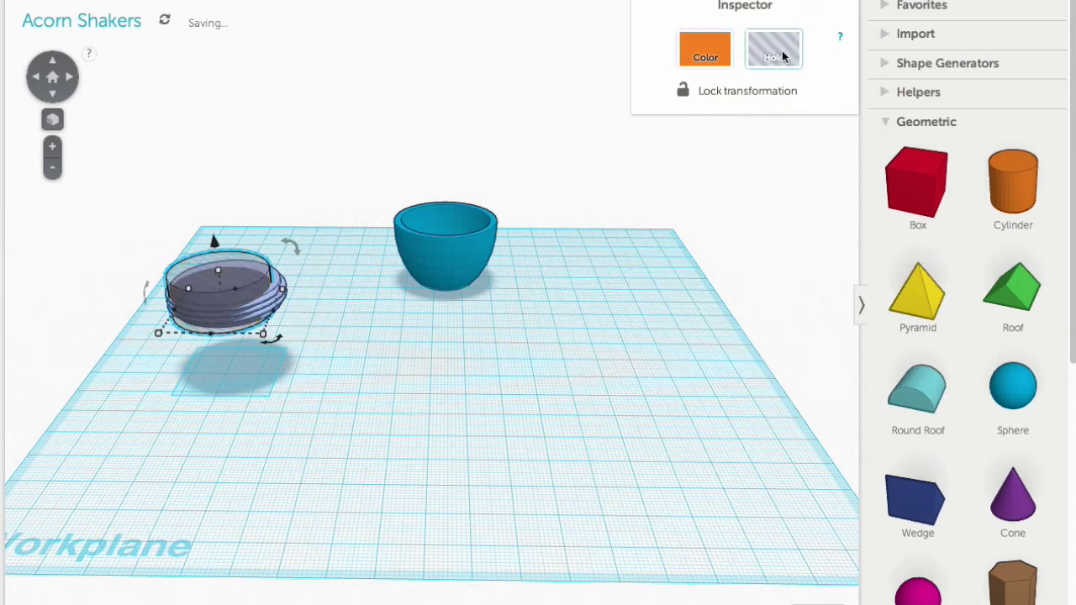
Step: Center the hole cylinder and the thread along both horizontal axes and group them to cut a hollow threaded ring
drag(276, 410, 152, 245)
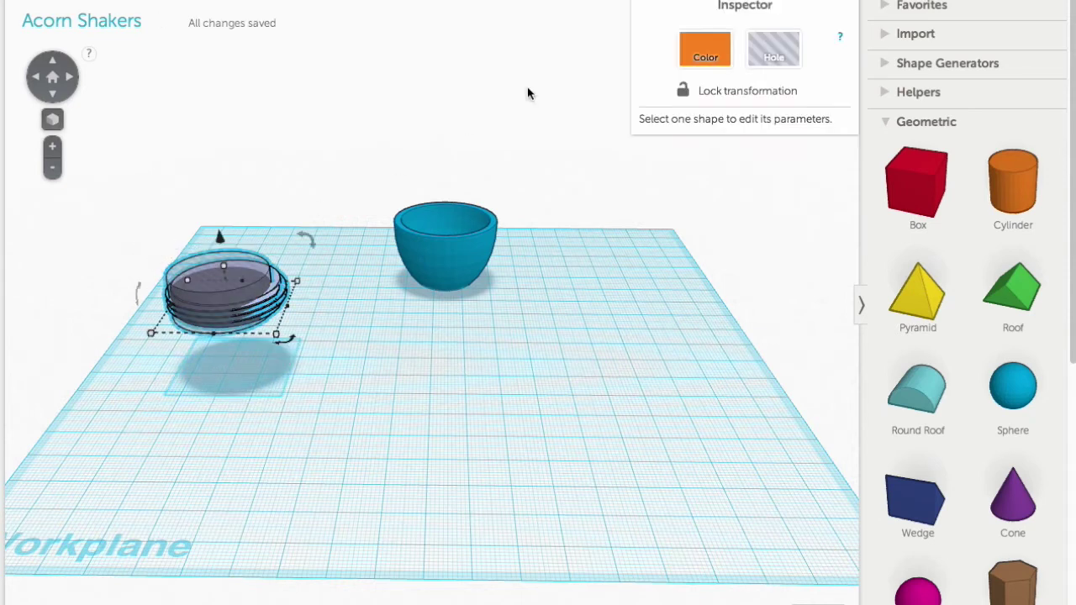
click(698, 1)
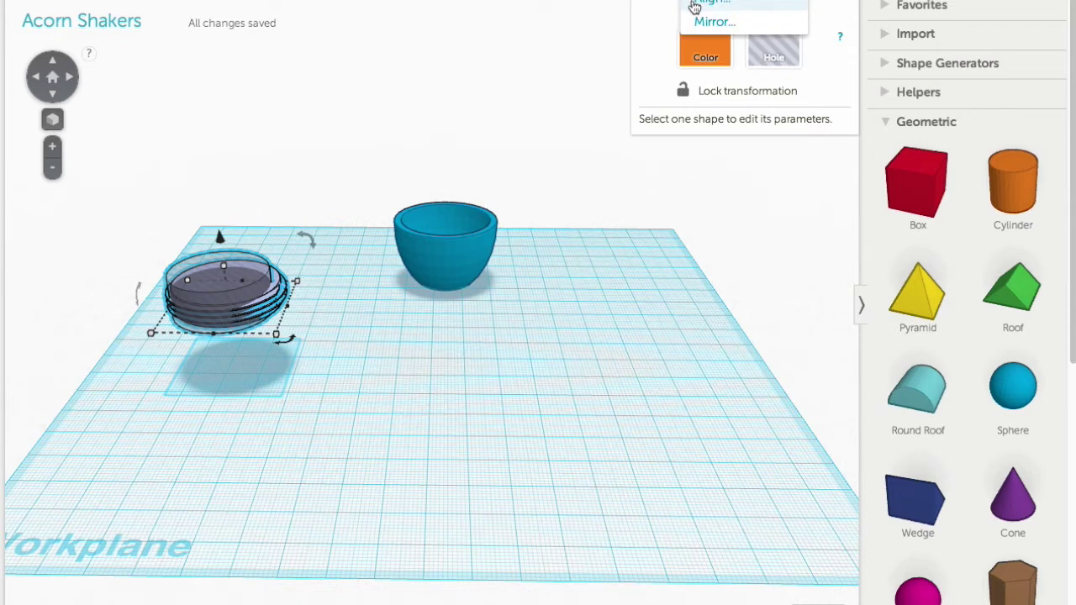
click(694, 5)
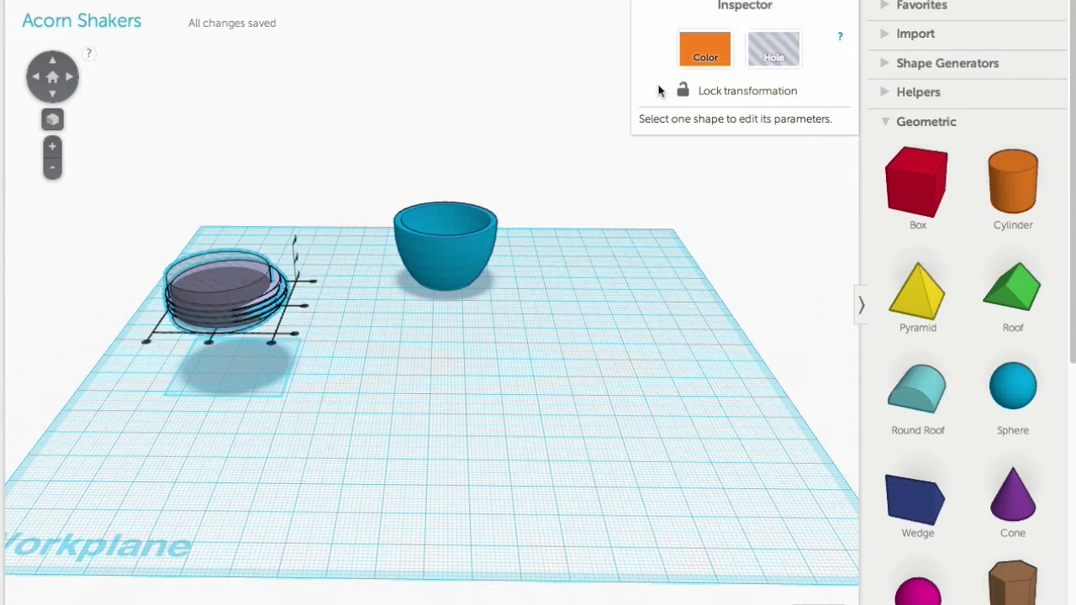
click(211, 342)
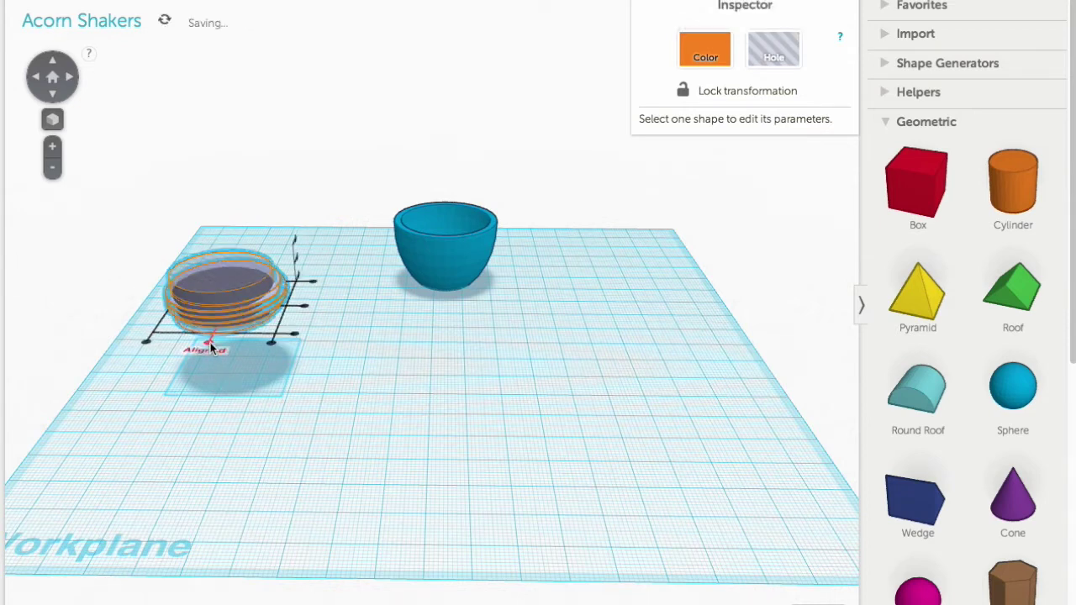
click(307, 307)
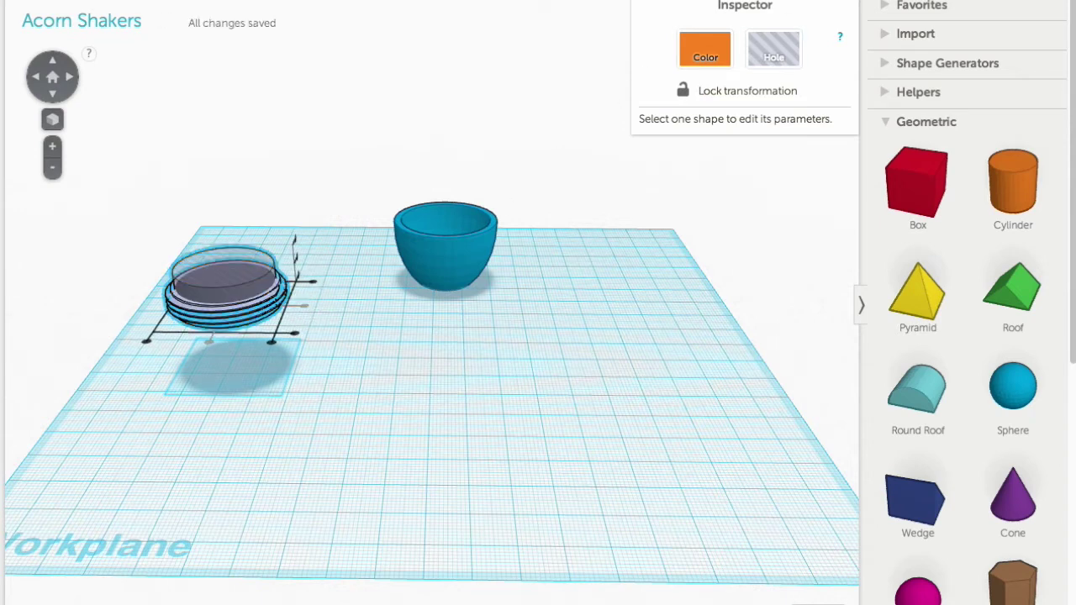
key(ctrl+g)
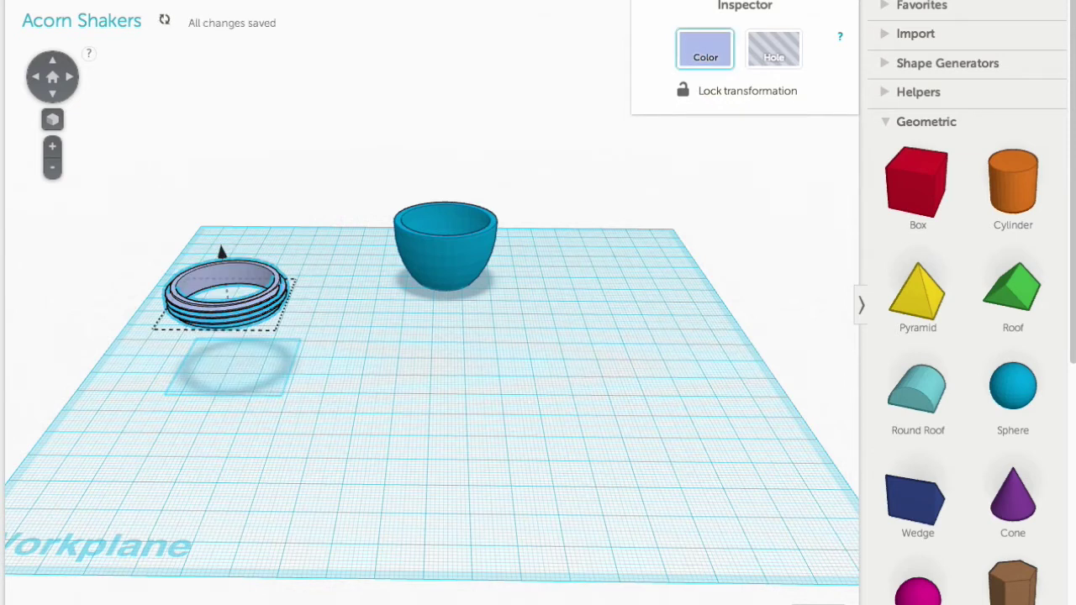
Step: Center the hollow thread ring and the cup on each other along both horizontal axes
mouse_move(220, 258)
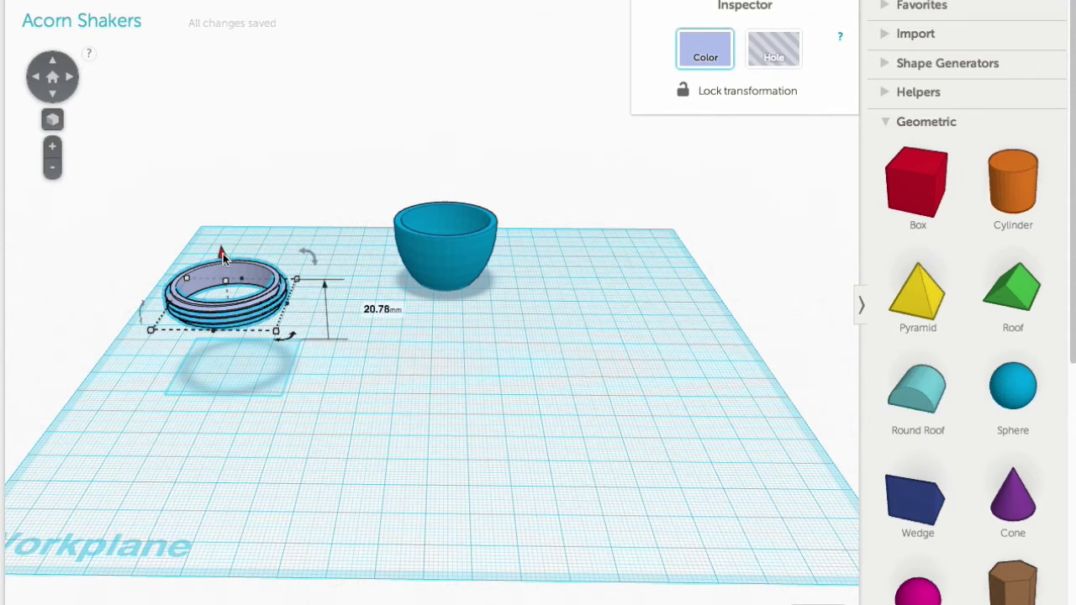
click(452, 264)
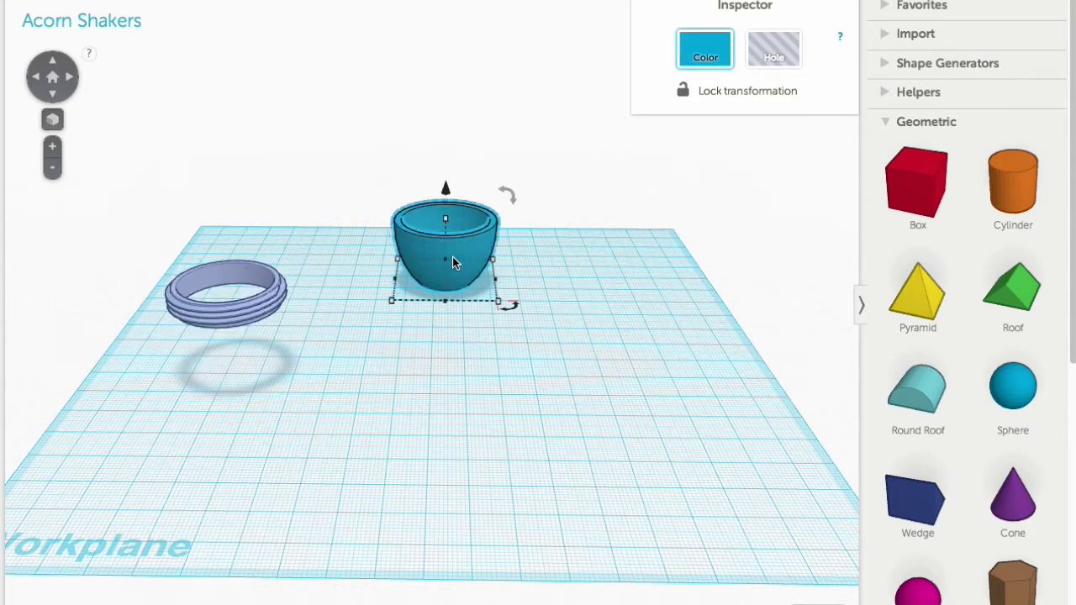
mouse_move(447, 222)
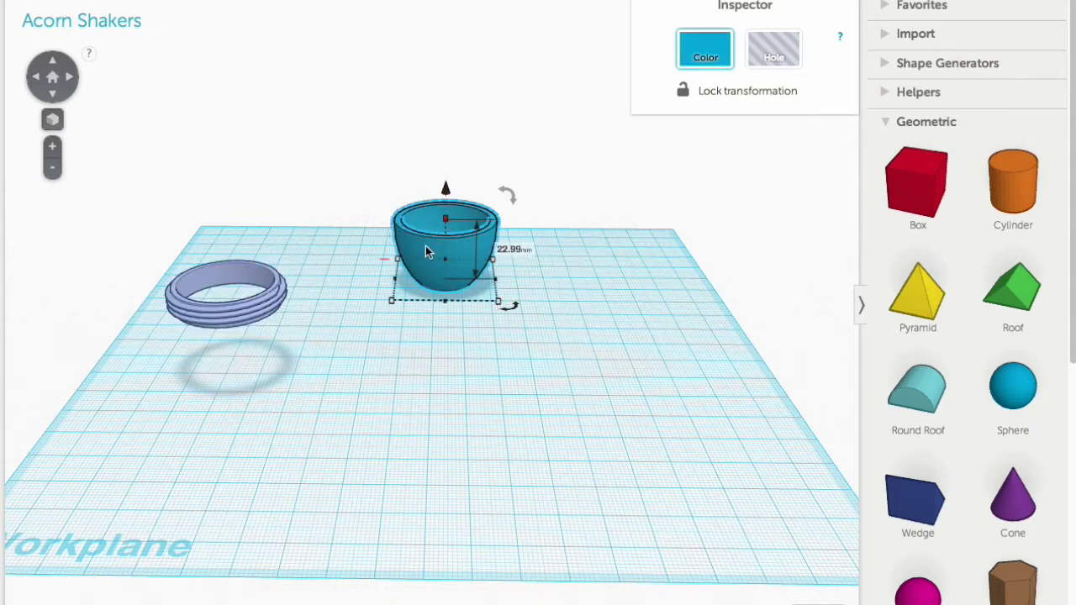
drag(509, 364, 193, 256)
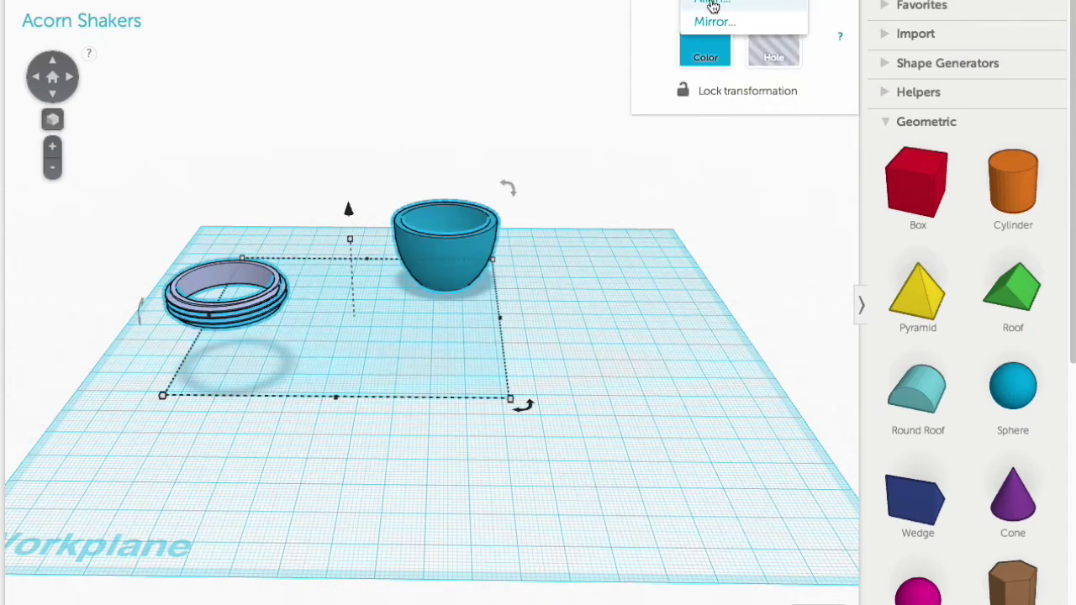
click(712, 5)
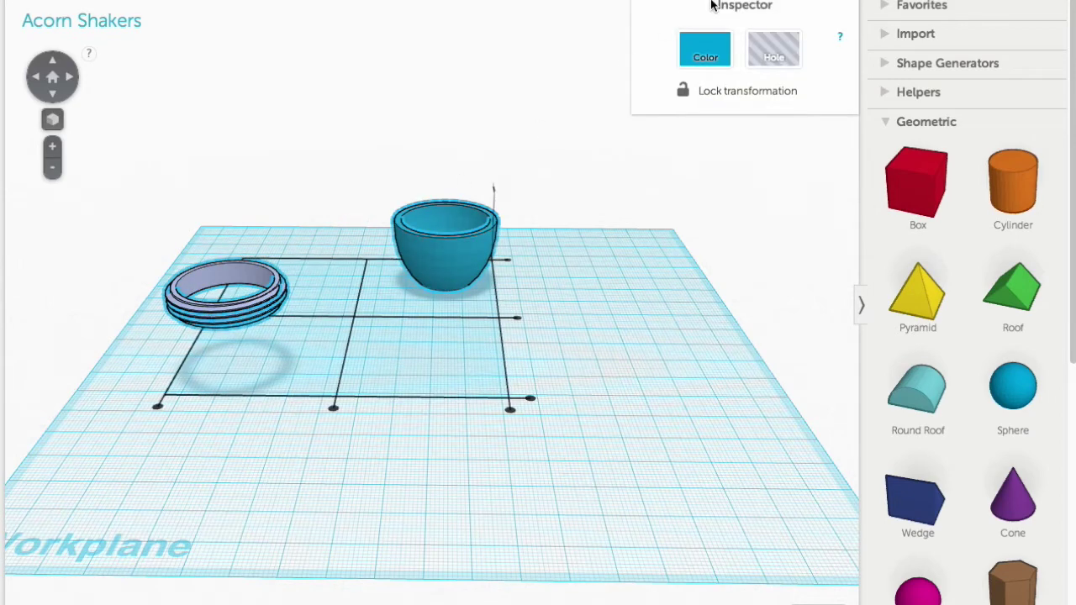
click(332, 410)
mouse_move(428, 318)
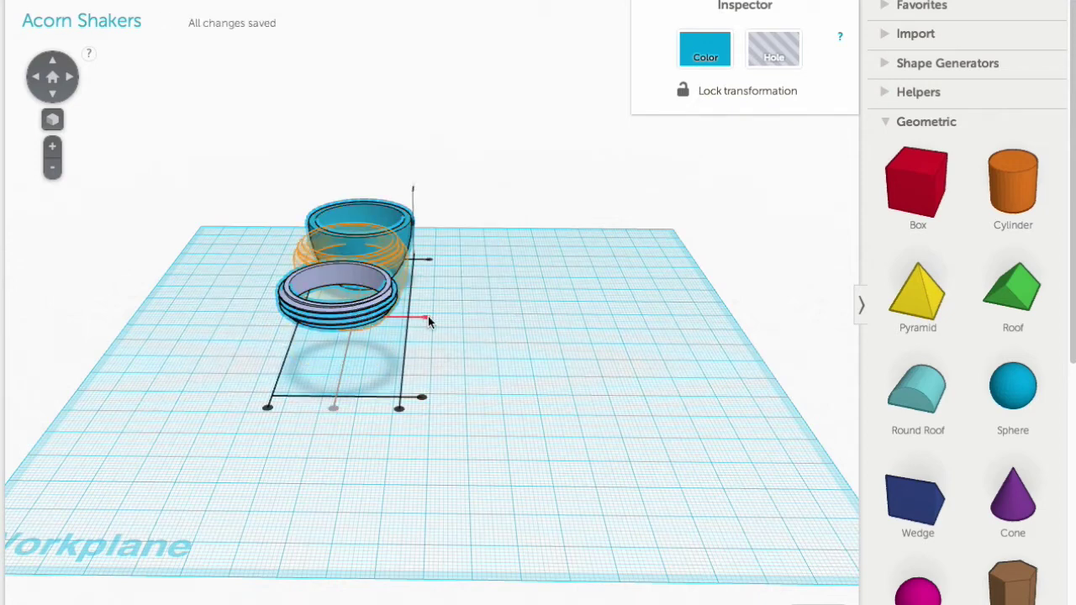
click(428, 317)
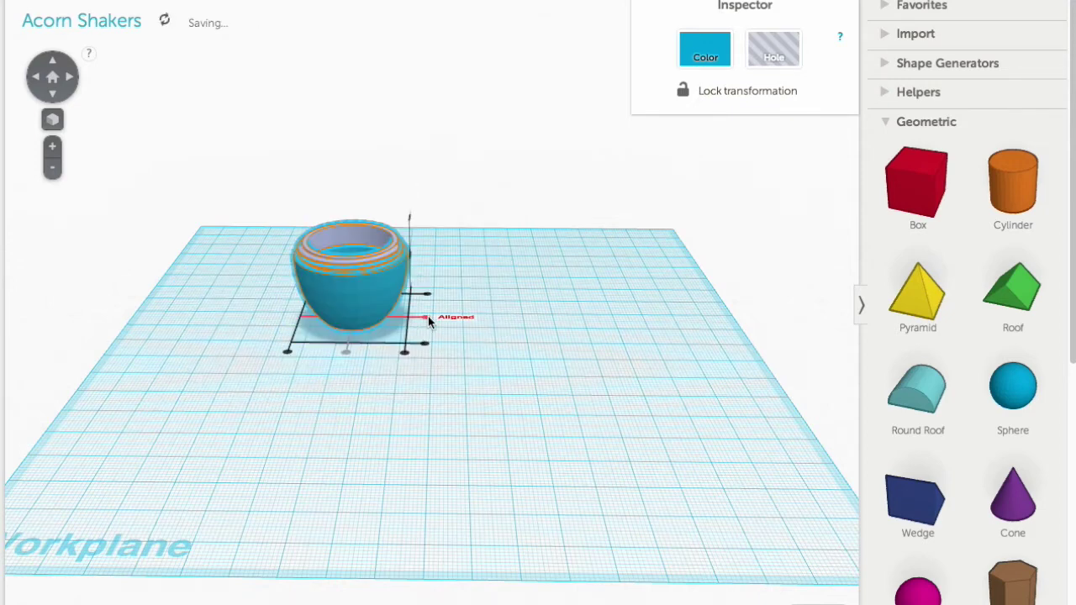
Step: Move the thread ring aside from the cup and add a Ring from the Tinkercad shape generators in front of the cup
click(258, 295)
drag(327, 262, 203, 268)
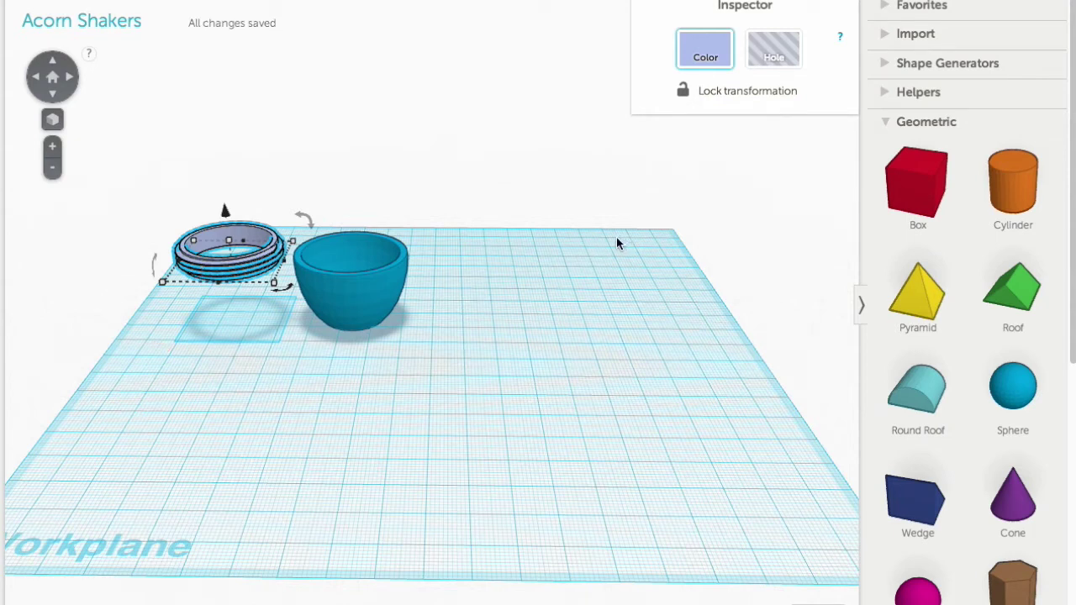
click(883, 67)
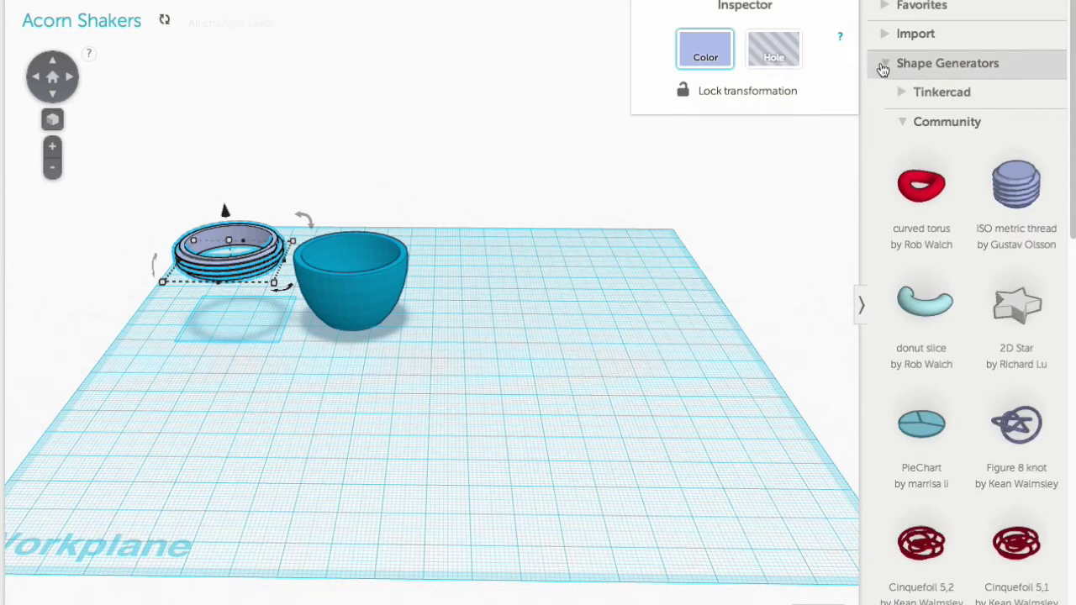
click(901, 94)
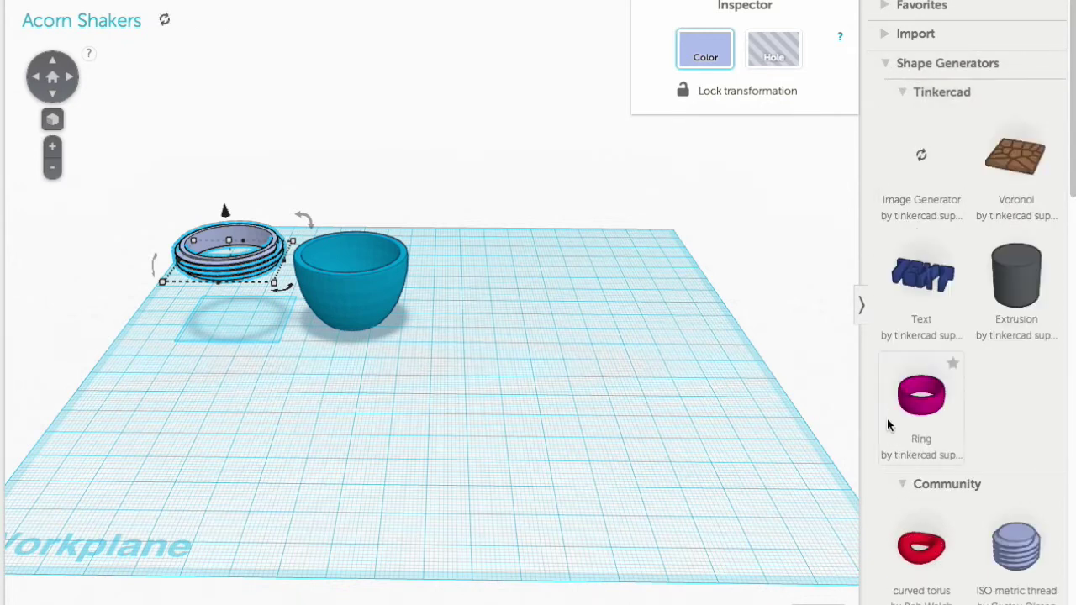
drag(923, 395, 358, 417)
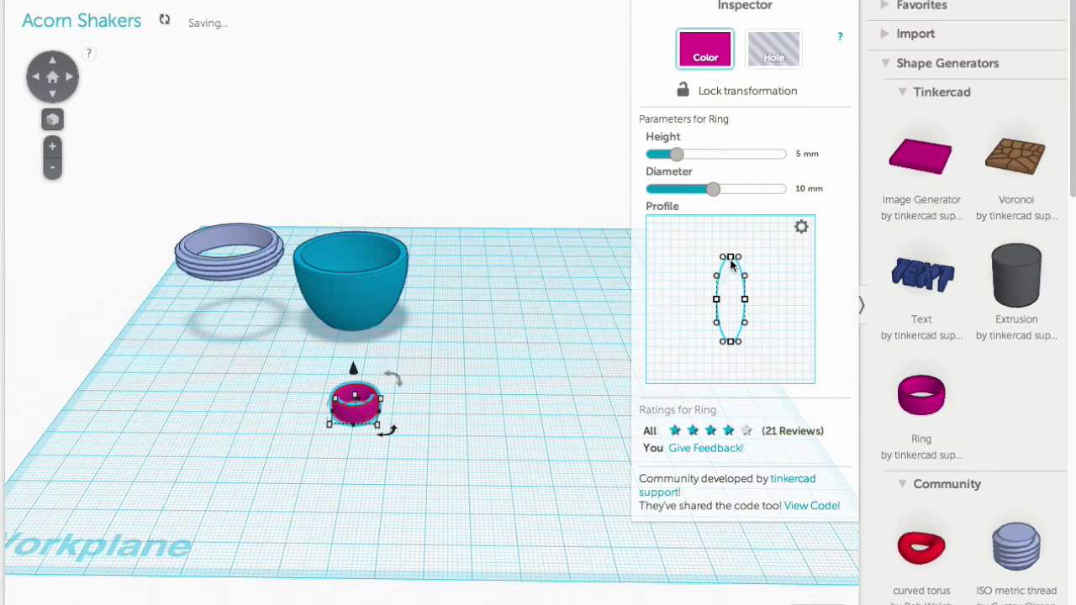
Step: Turn the ring profile's top point into a sharp corner and make its bottom point a sharp corner shifted outward to the lower right
drag(723, 261, 728, 258)
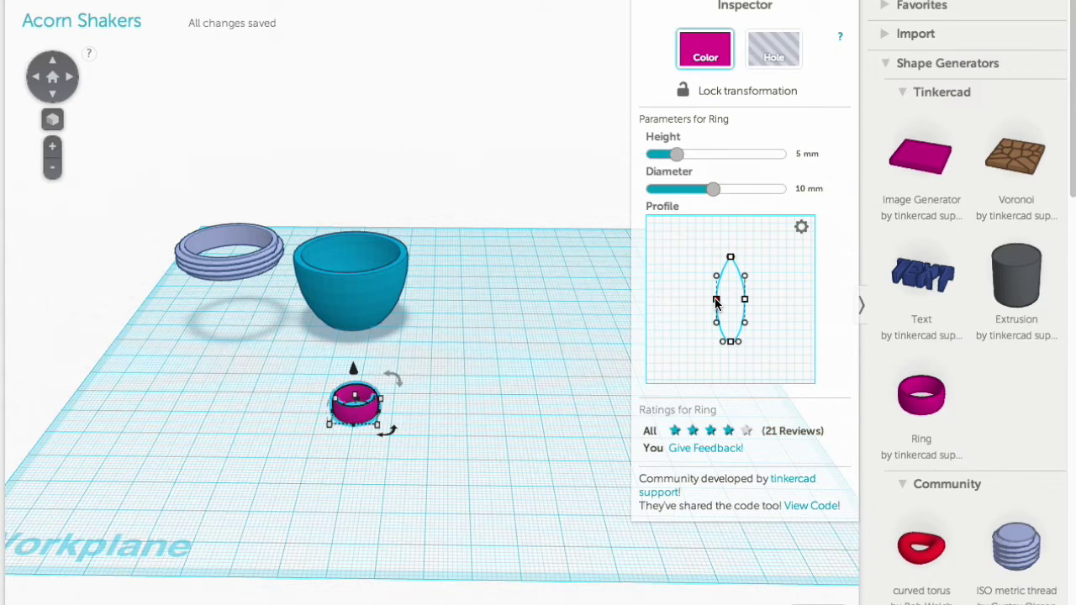
click(730, 342)
drag(732, 348, 754, 345)
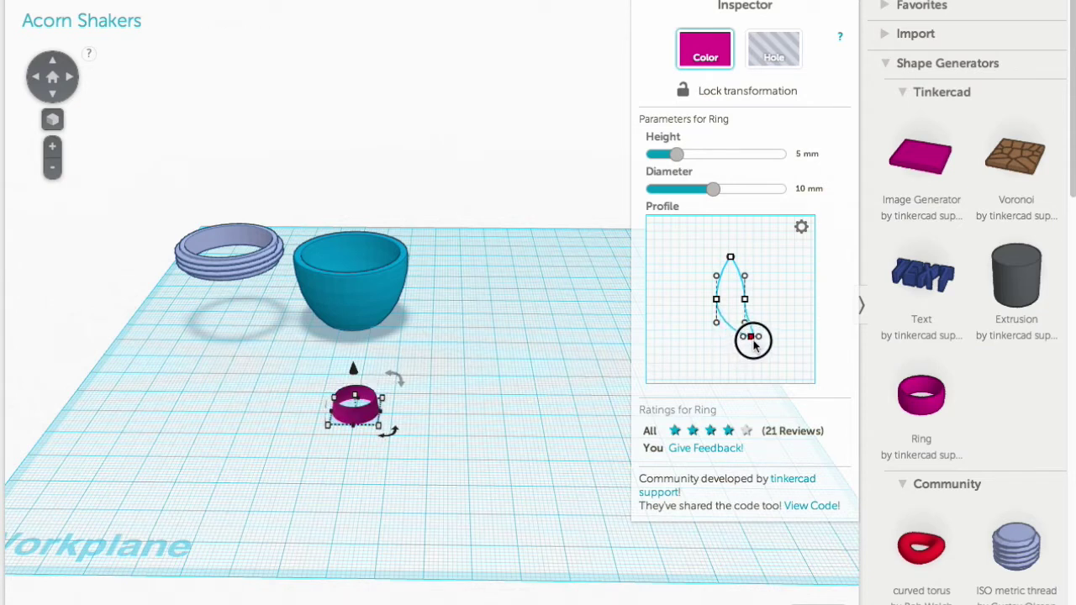
drag(755, 345, 755, 343)
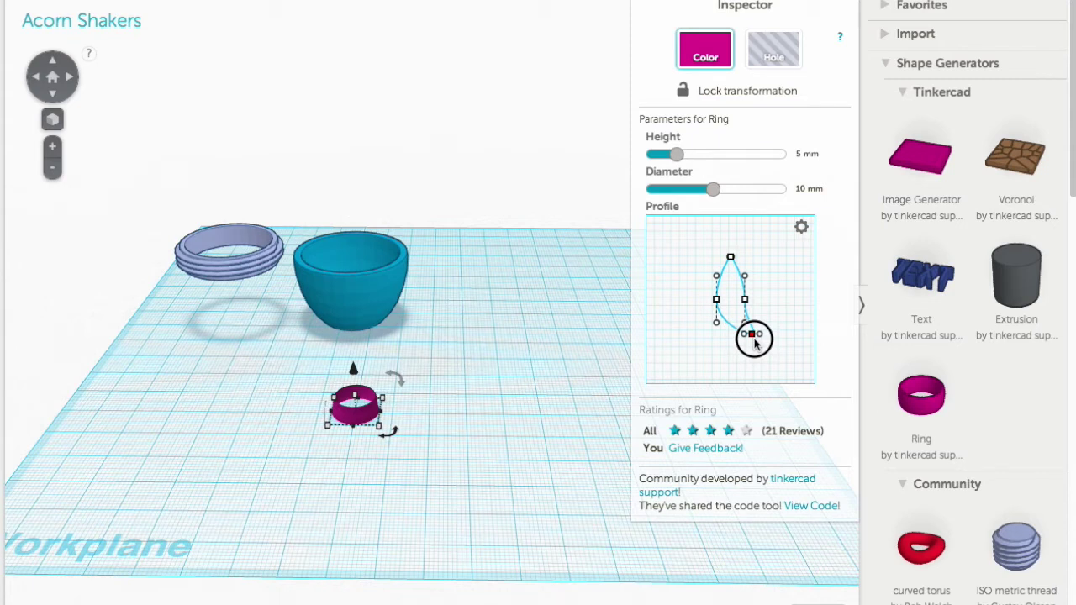
drag(755, 343, 756, 343)
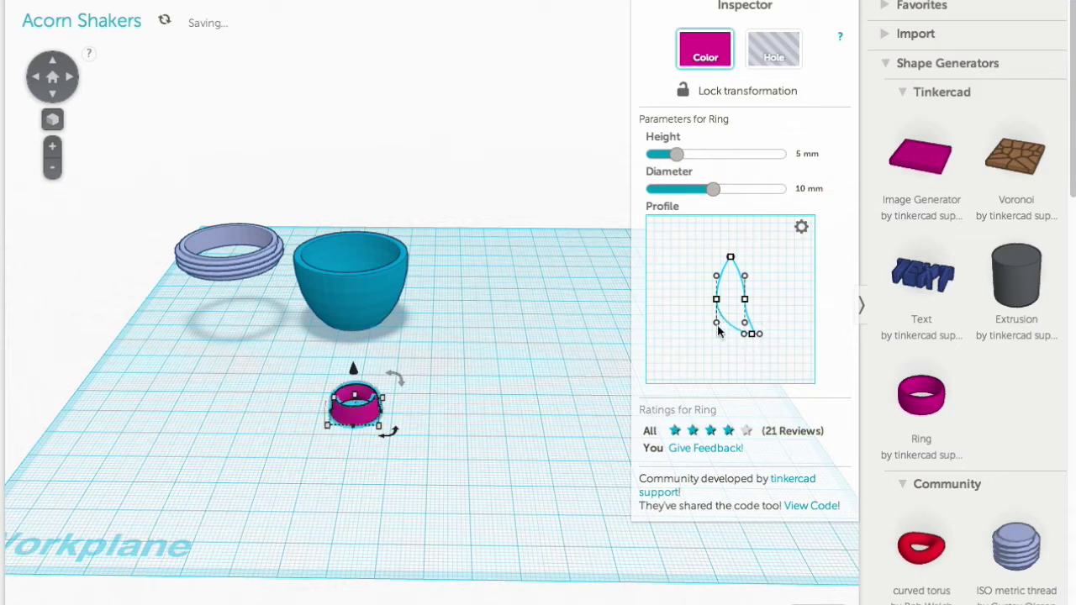
drag(749, 334, 752, 334)
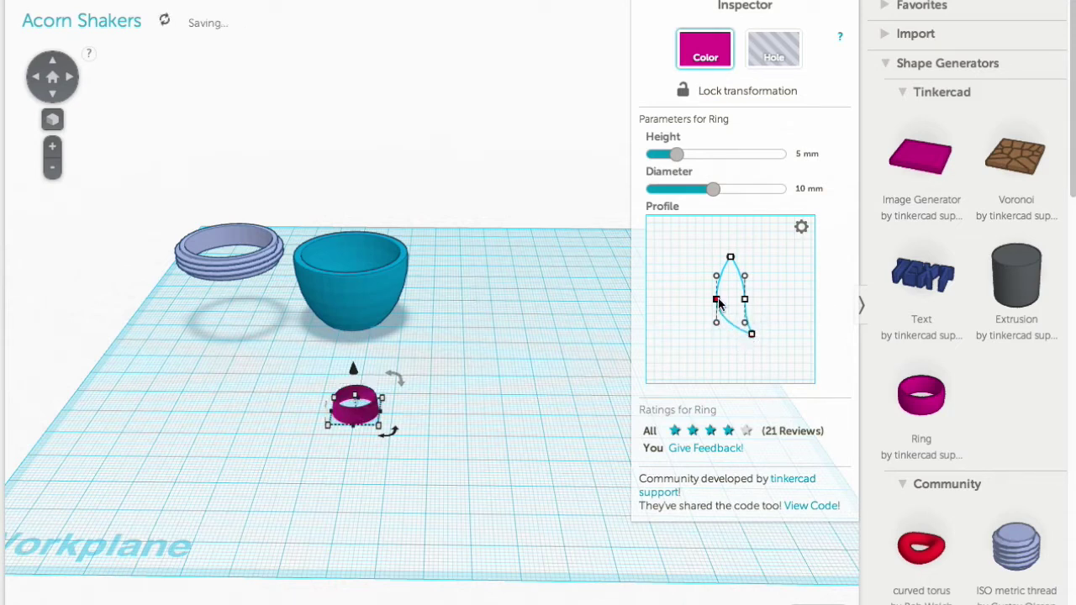
Step: Move the profile's left point to the lower left as a sharp corner and straighten the right side to form a triangle
drag(715, 300, 701, 334)
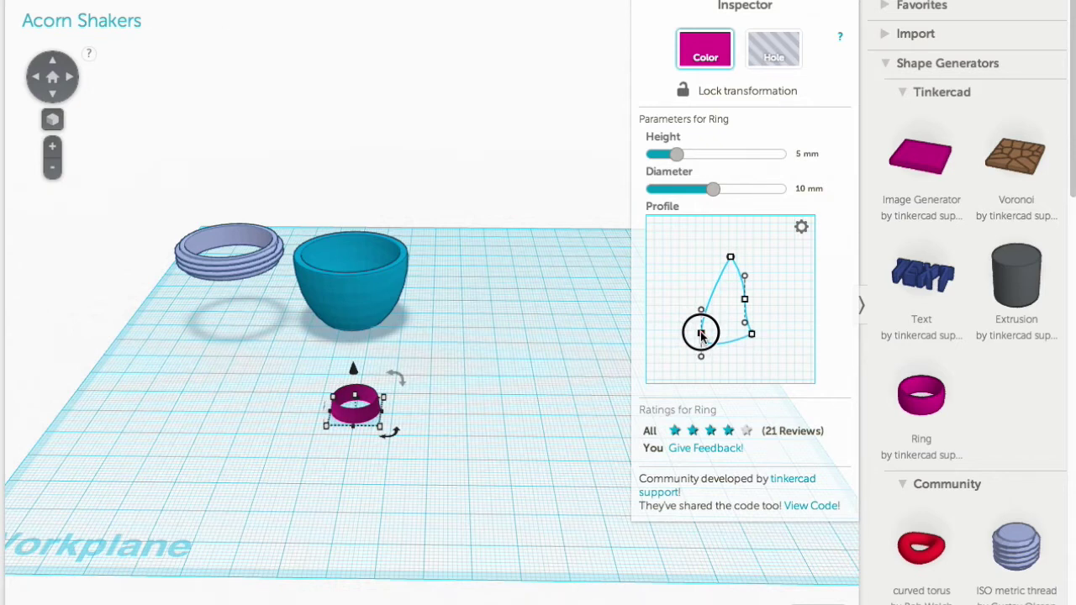
mouse_move(701, 335)
mouse_down()
mouse_move(704, 315)
mouse_move(702, 333)
mouse_up()
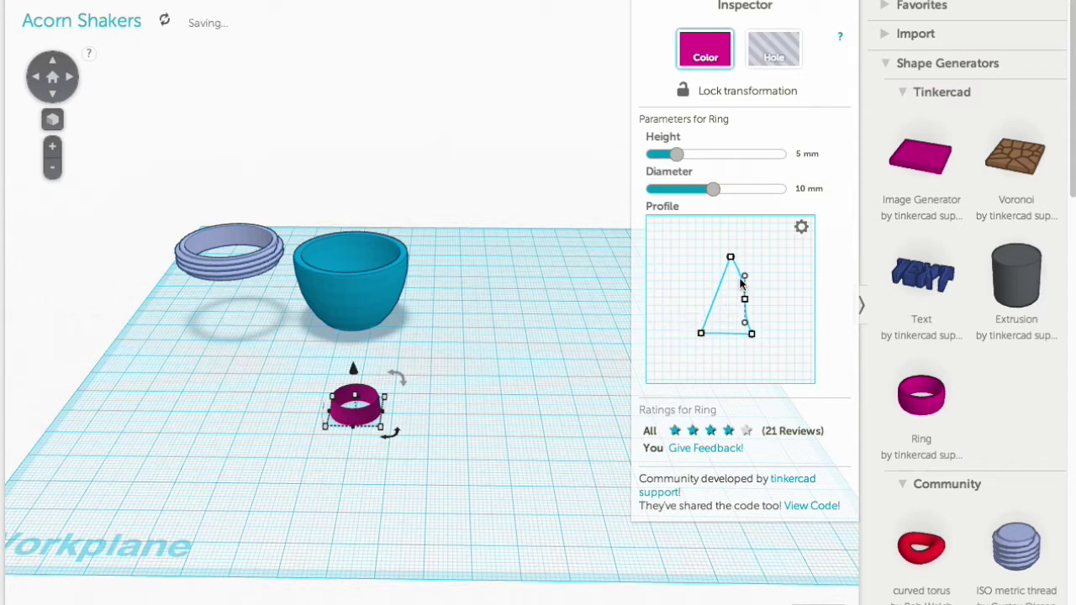
mouse_move(745, 280)
mouse_down()
mouse_move(742, 260)
mouse_move(731, 260)
mouse_move(742, 299)
mouse_move(733, 263)
mouse_up()
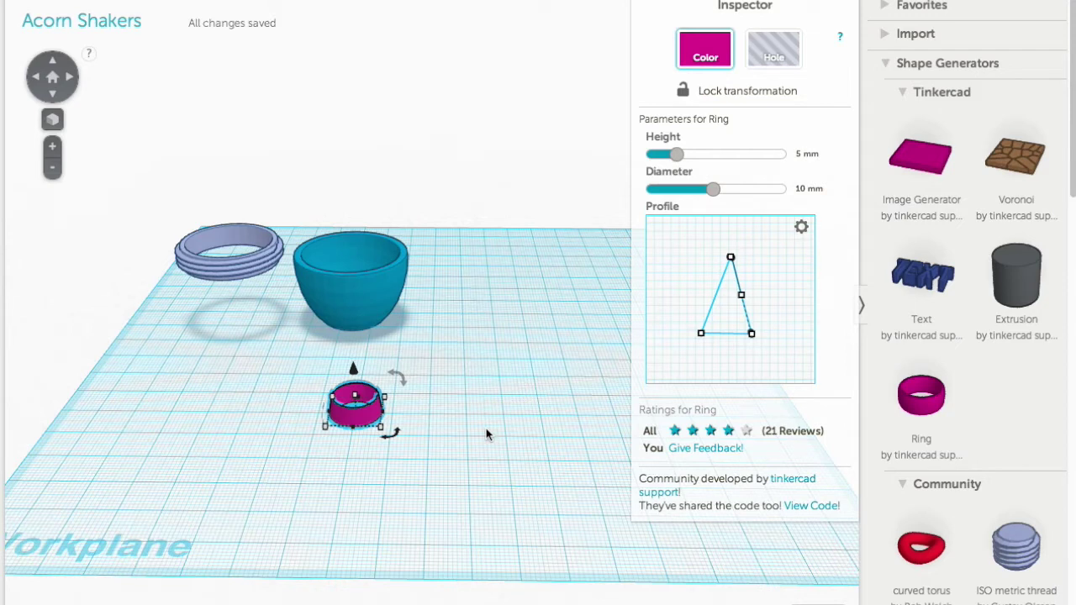
Step: Set the ring's height parameter to 3 mm and its diameter parameter to 20 mm
click(796, 154)
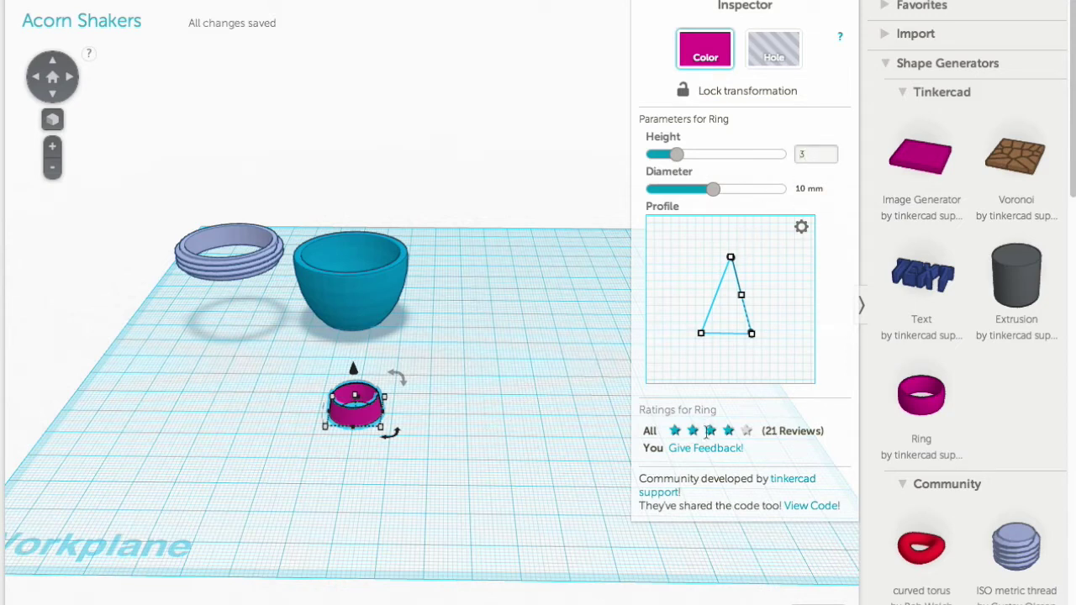
text(3)
key(Return)
click(800, 189)
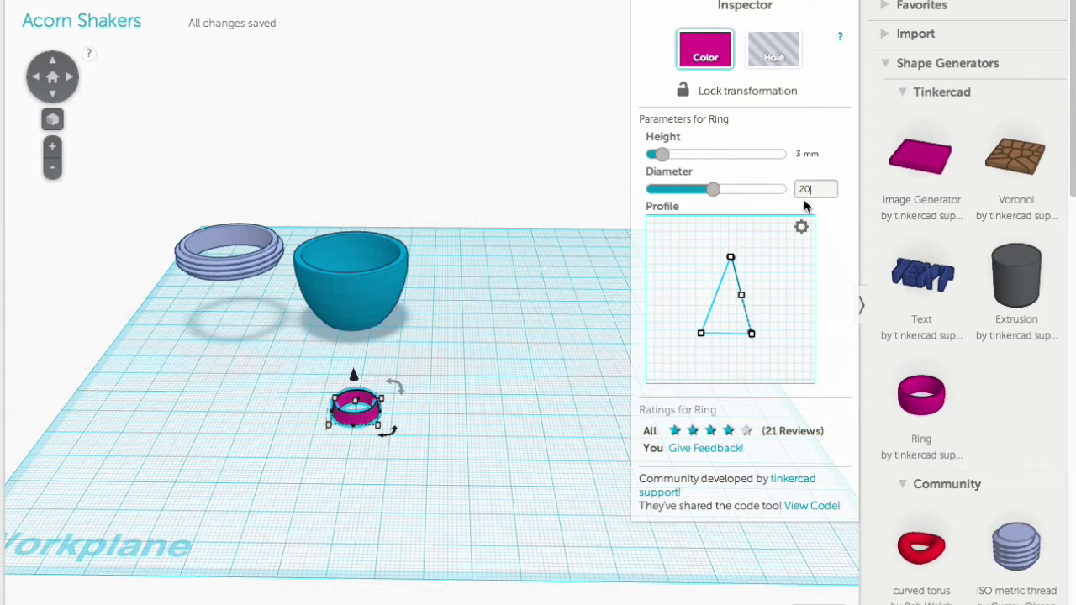
key(Return)
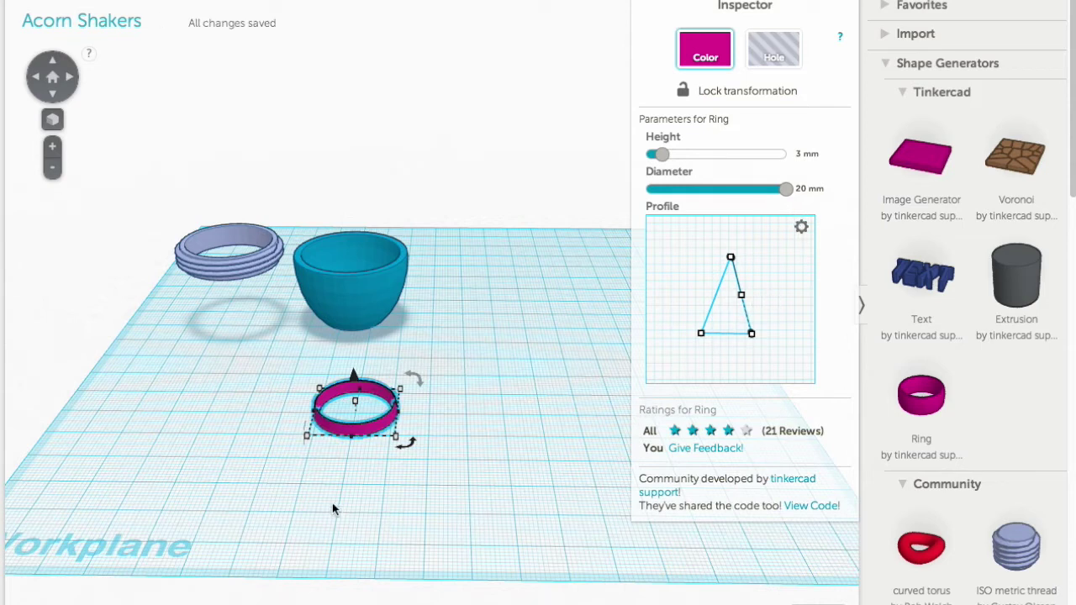
Step: Stretch the ring from front to back, widen it to 32 mm and increase its height to 6 mm
mouse_move(350, 441)
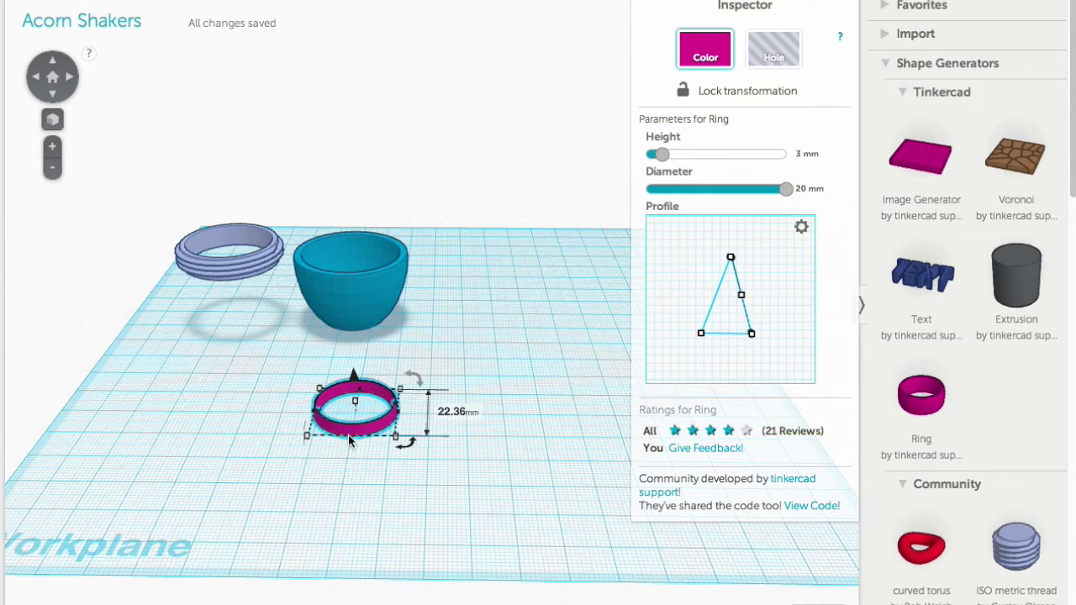
drag(348, 435, 351, 431)
drag(354, 393, 361, 383)
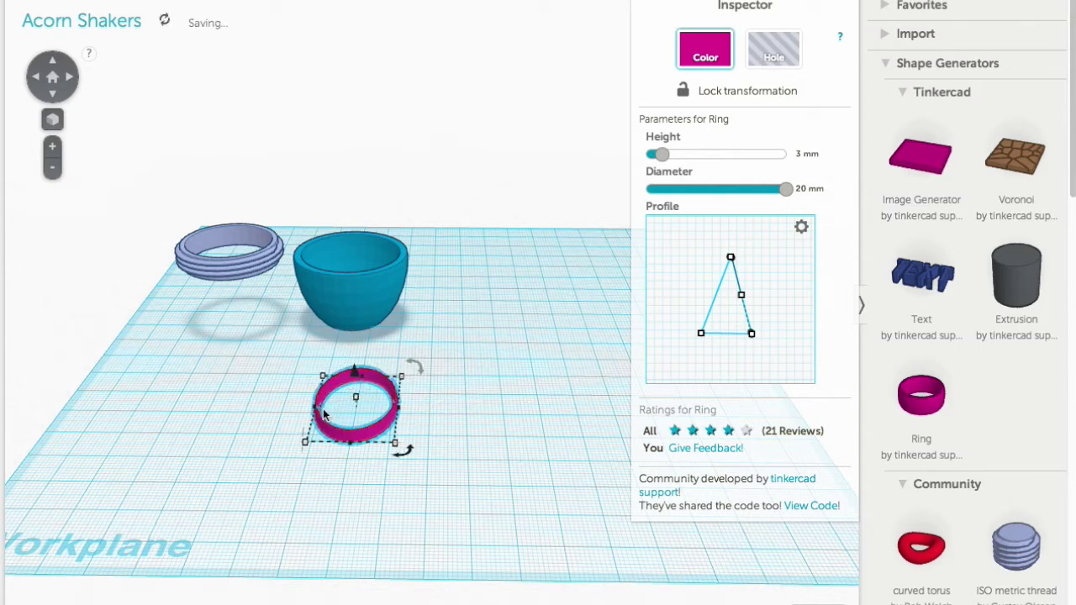
drag(315, 409, 301, 409)
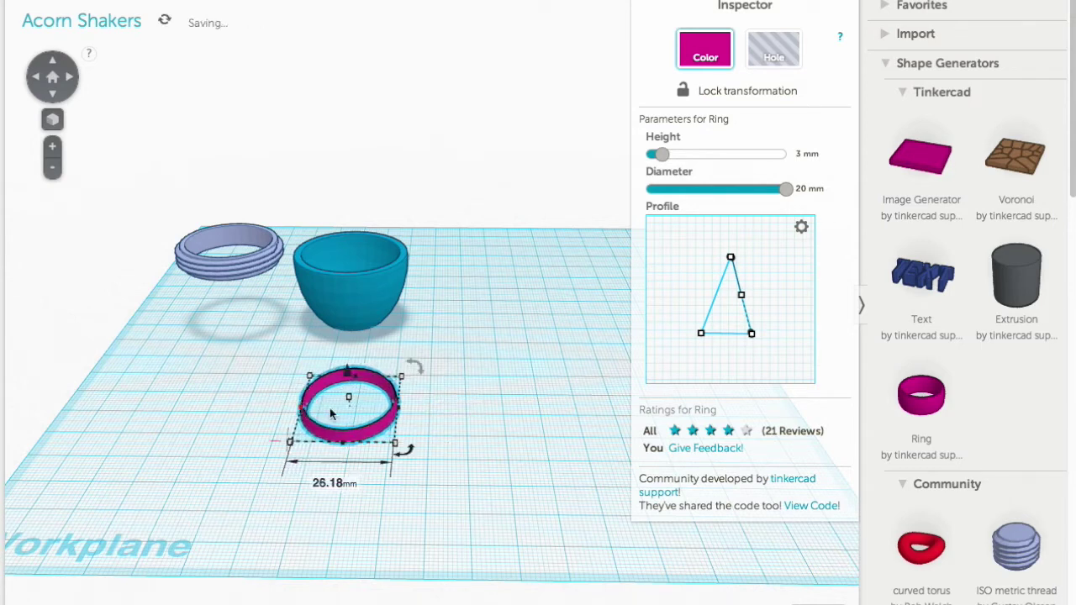
drag(402, 412, 423, 412)
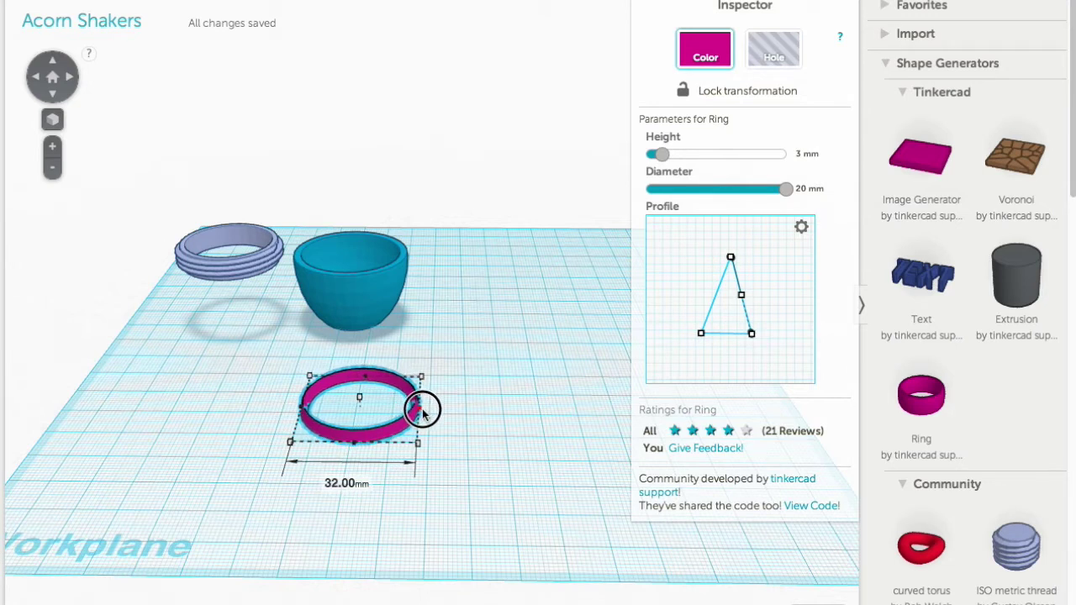
drag(424, 412, 424, 412)
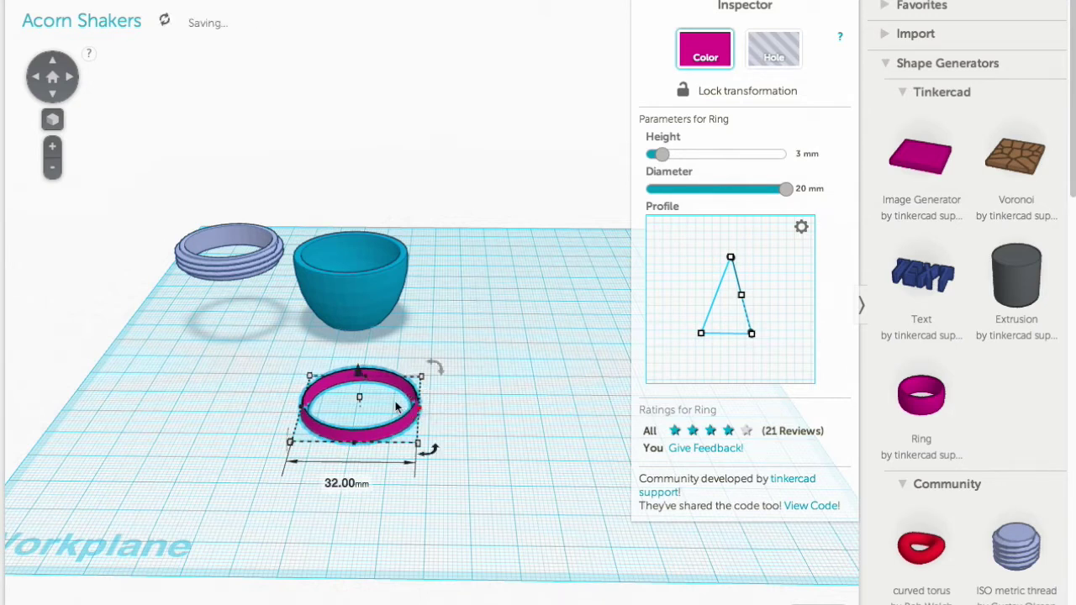
drag(359, 399, 358, 389)
Step: Raise the ring 17 mm above the workplane
right_drag(532, 457, 577, 409)
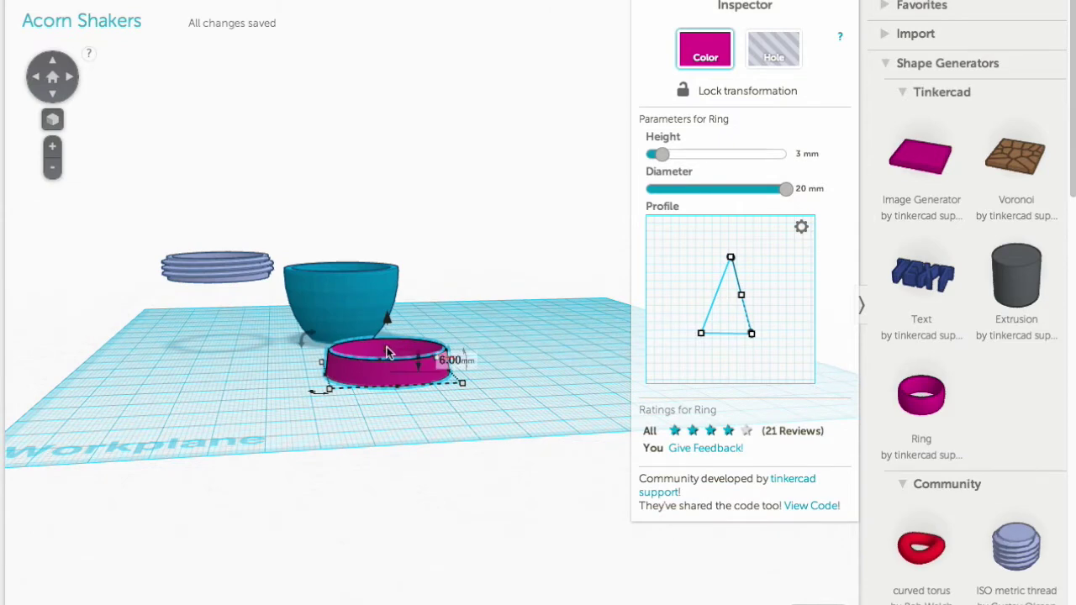
right_drag(401, 409, 334, 480)
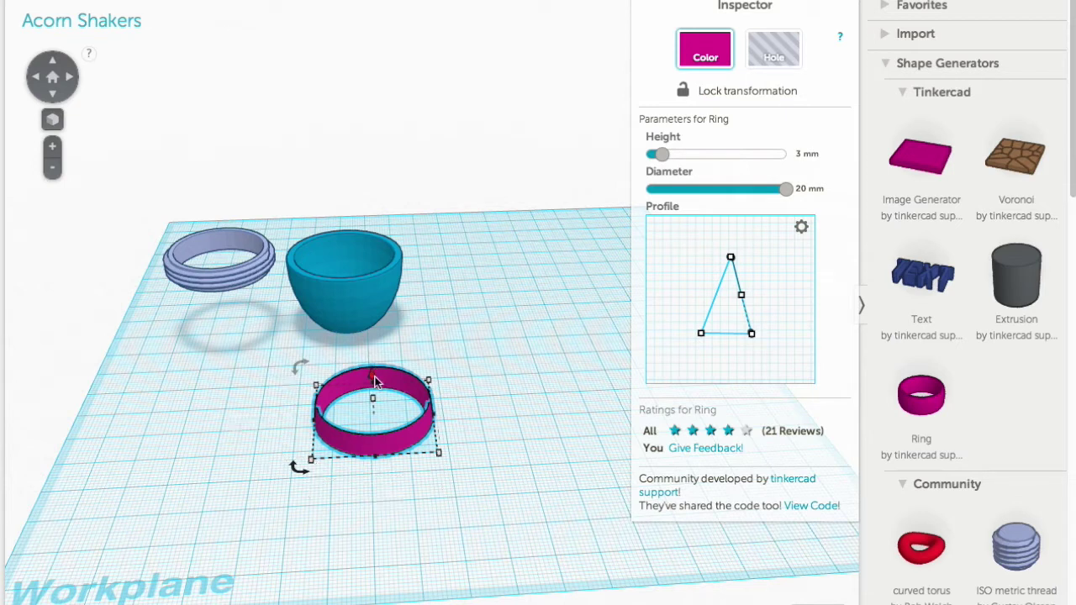
drag(375, 381, 380, 323)
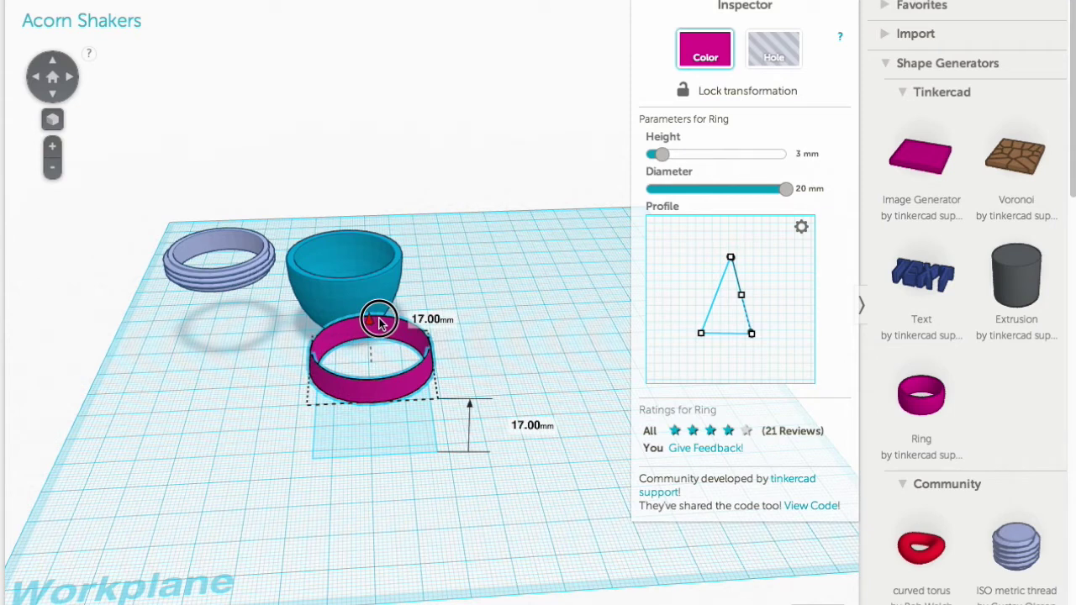
drag(379, 323, 379, 323)
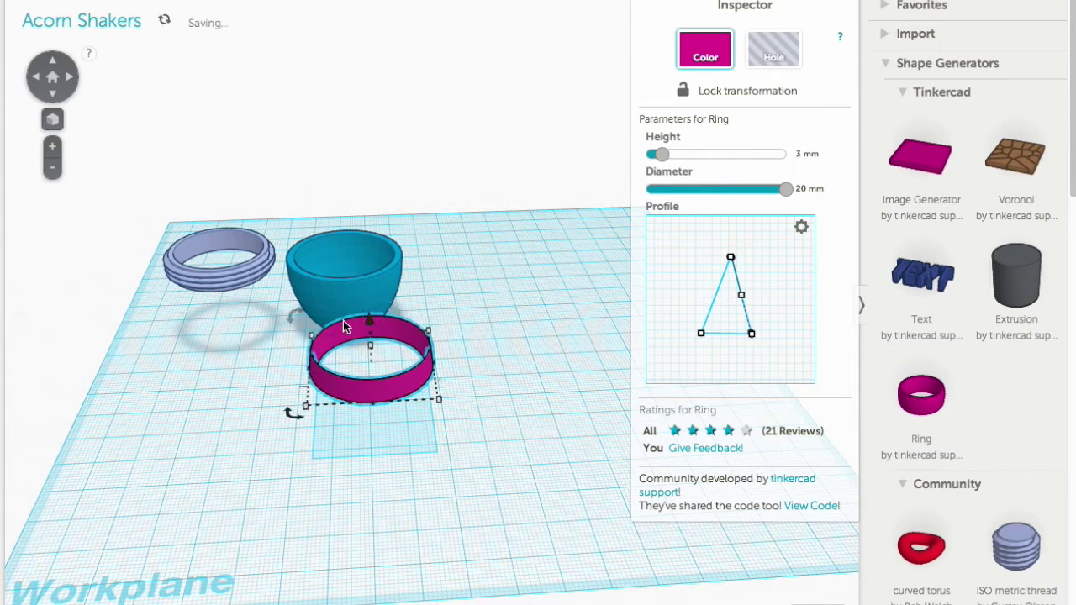
Step: Center the ring and the cup on each other along both horizontal axes so that the ring sits inside the rim
drag(303, 314, 552, 364)
drag(505, 439, 370, 240)
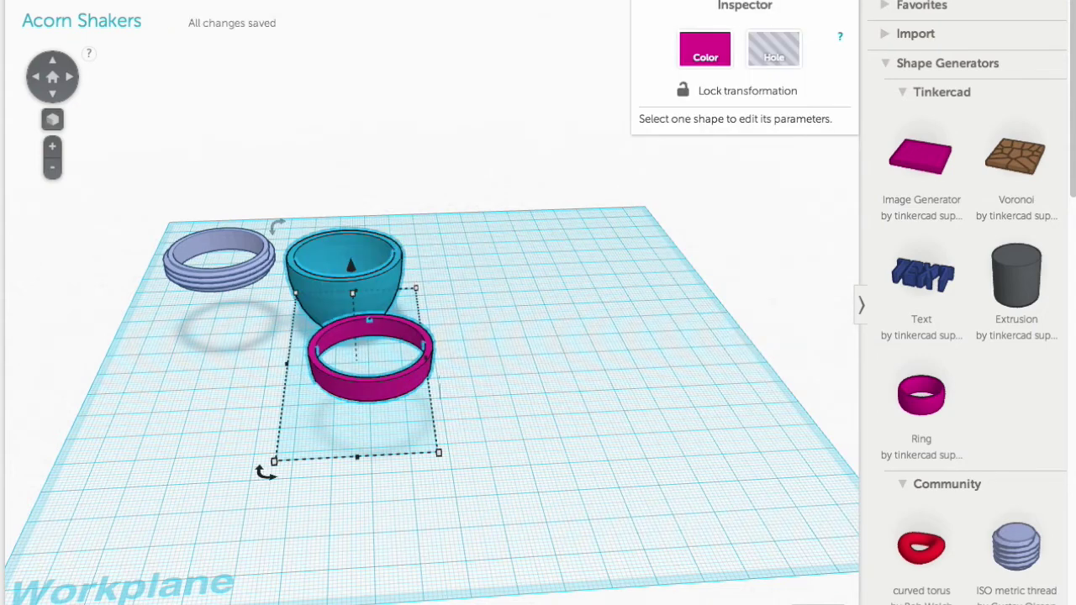
click(705, 3)
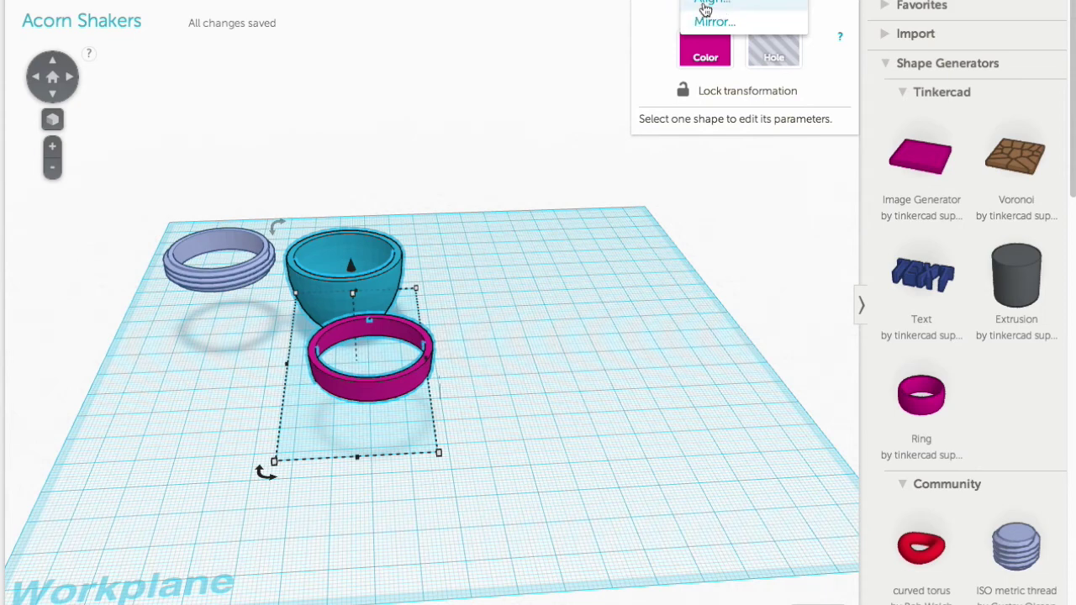
click(705, 5)
click(269, 365)
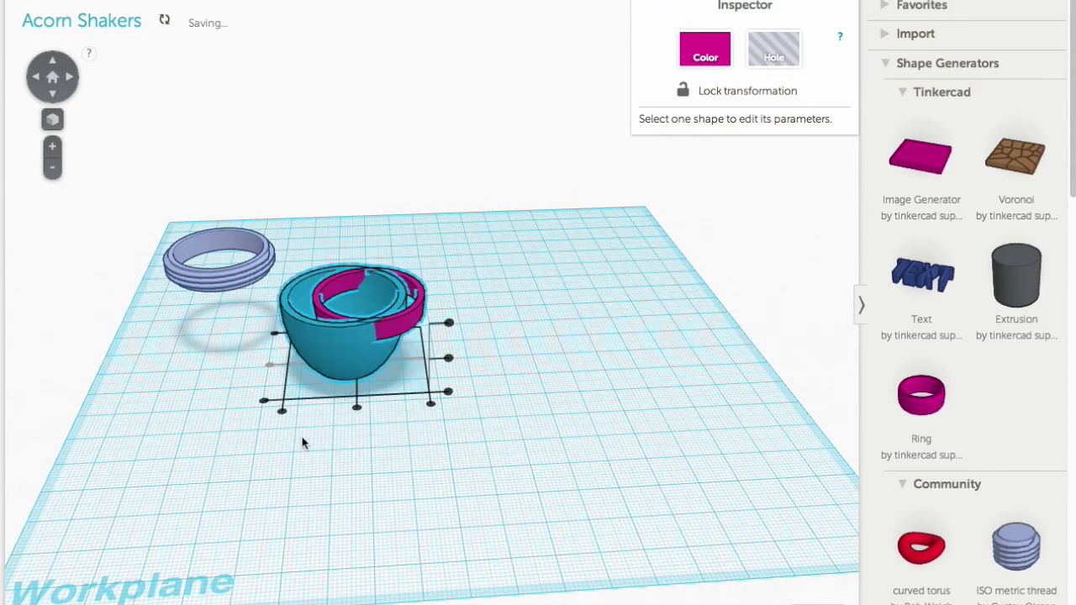
click(357, 409)
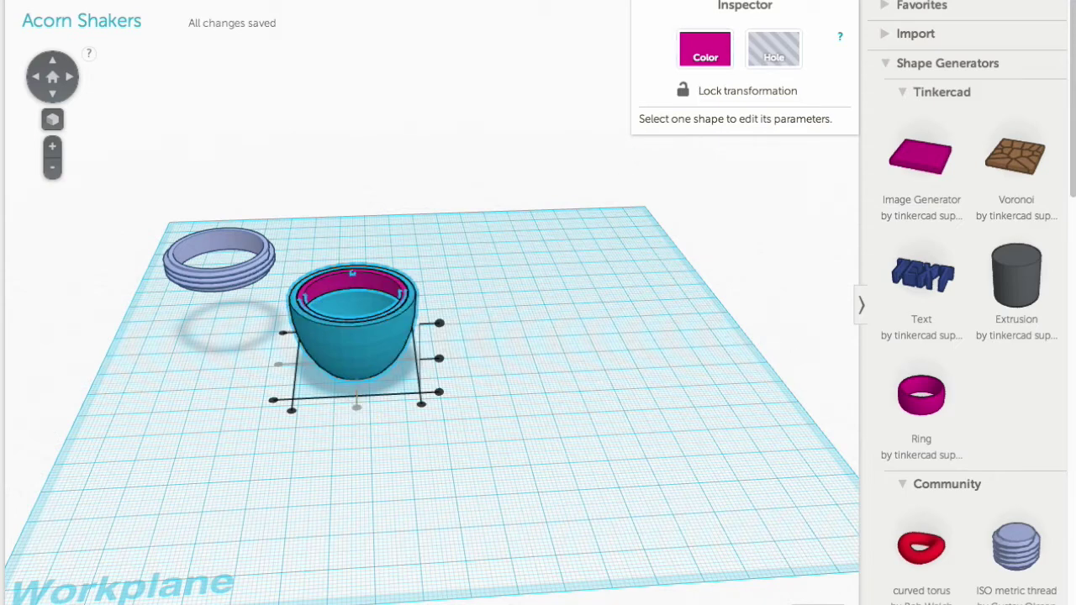
Step: Group the inner ring with the cup and center the threaded ring and that group on each other along both horizontal axes
key(ctrl+g)
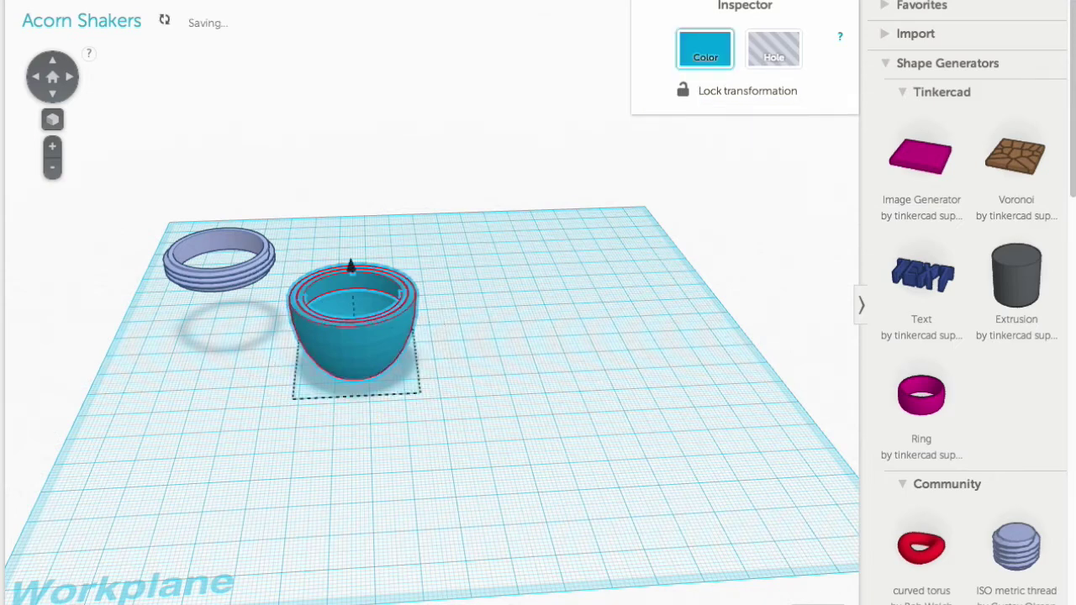
drag(498, 443, 200, 234)
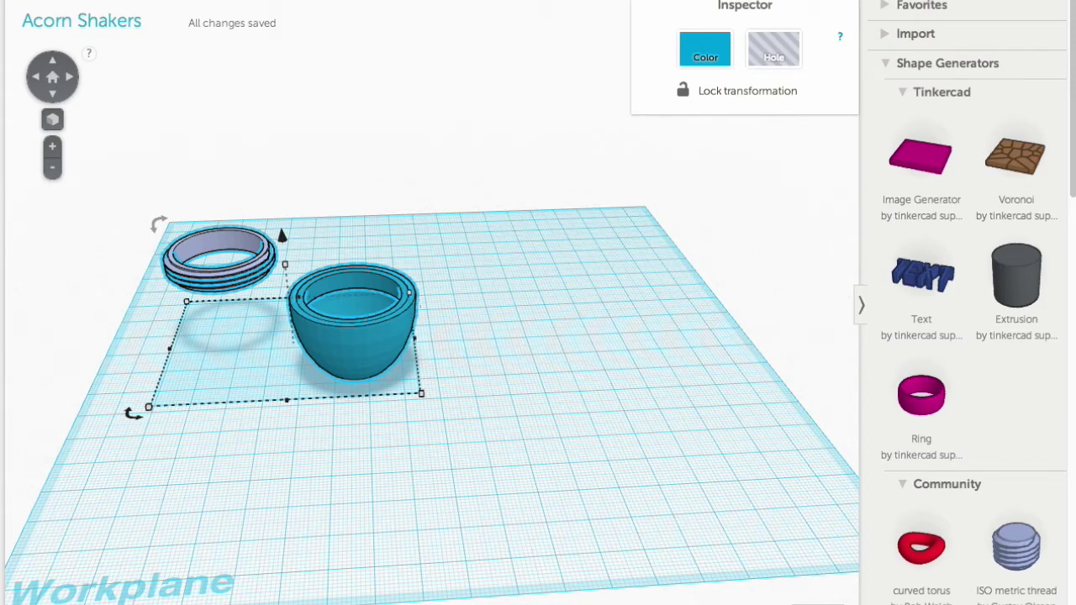
click(713, 2)
click(711, 6)
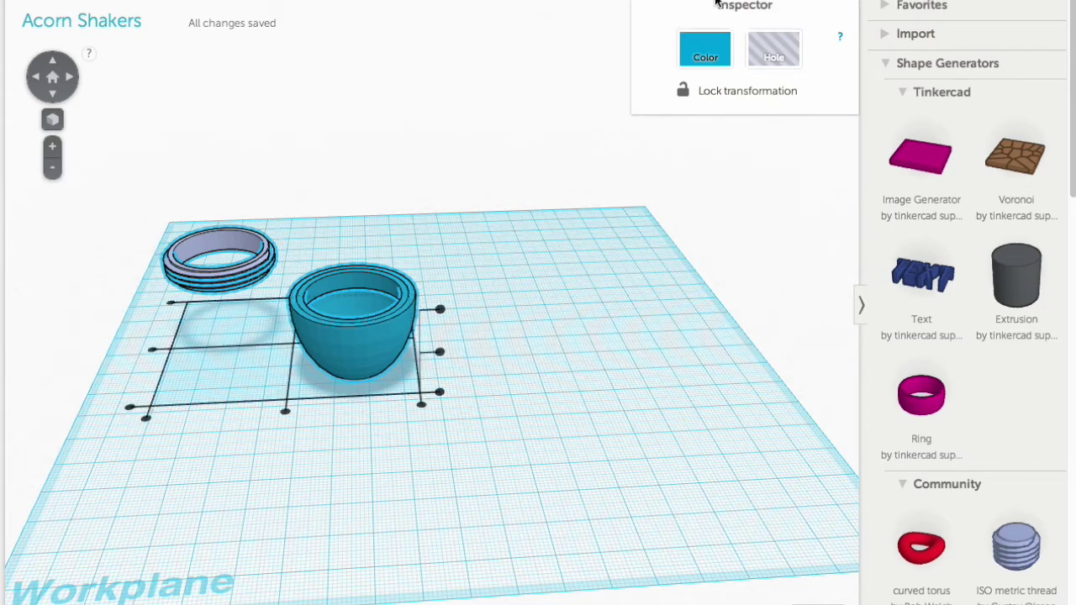
click(286, 414)
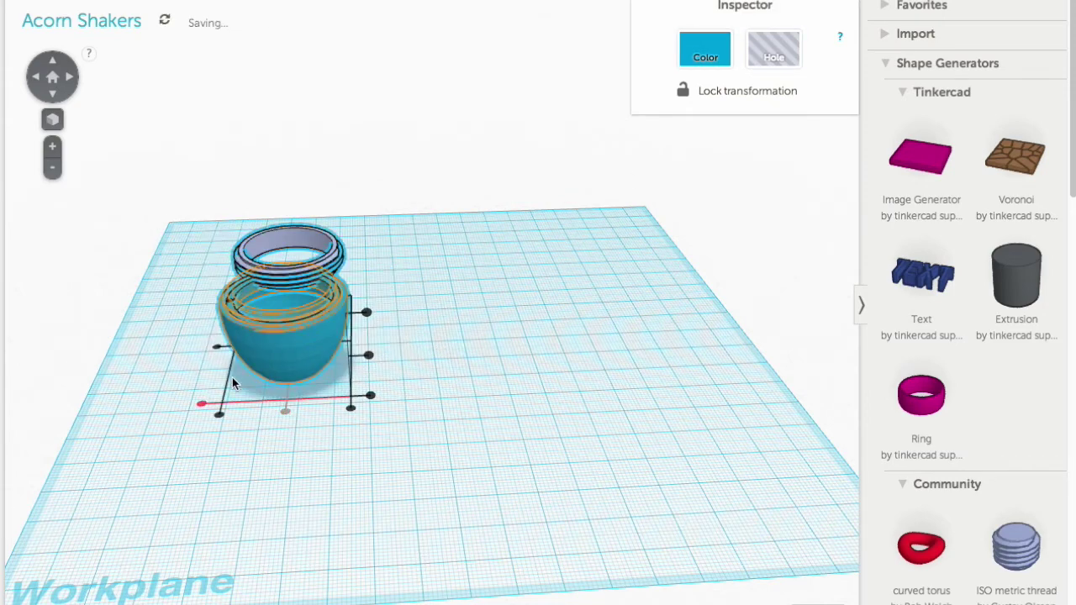
click(217, 351)
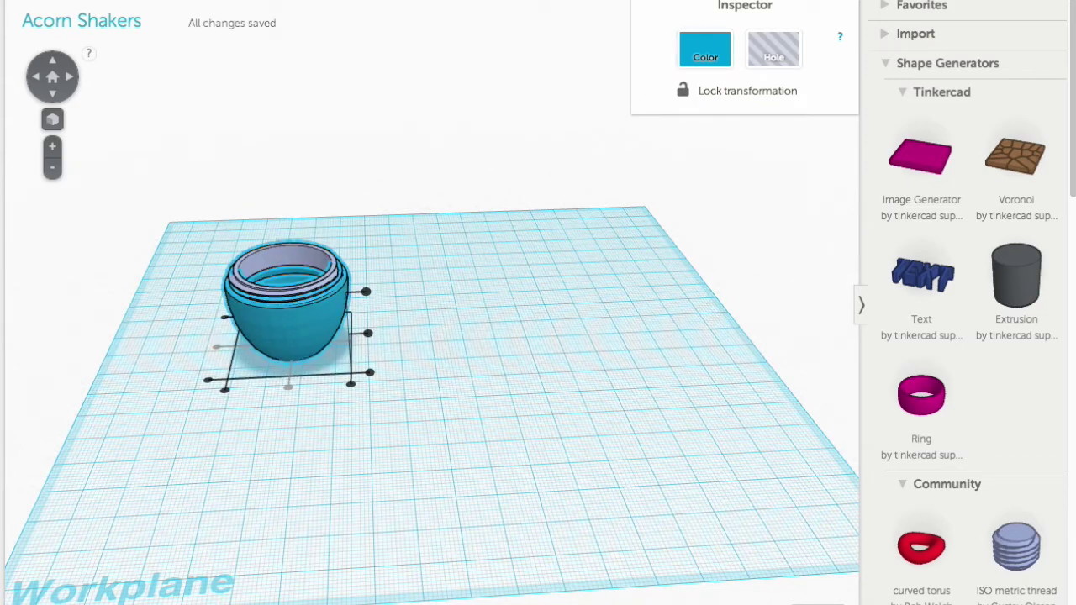
Step: Group the threaded ring with the cup and color the combined shape yellow
key(ctrl+g)
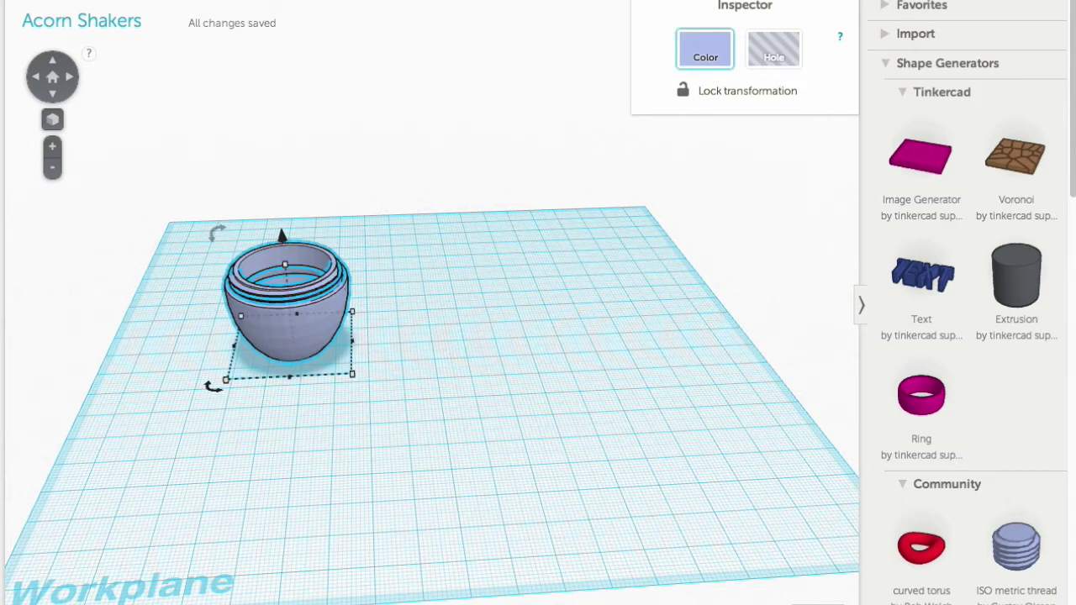
click(703, 51)
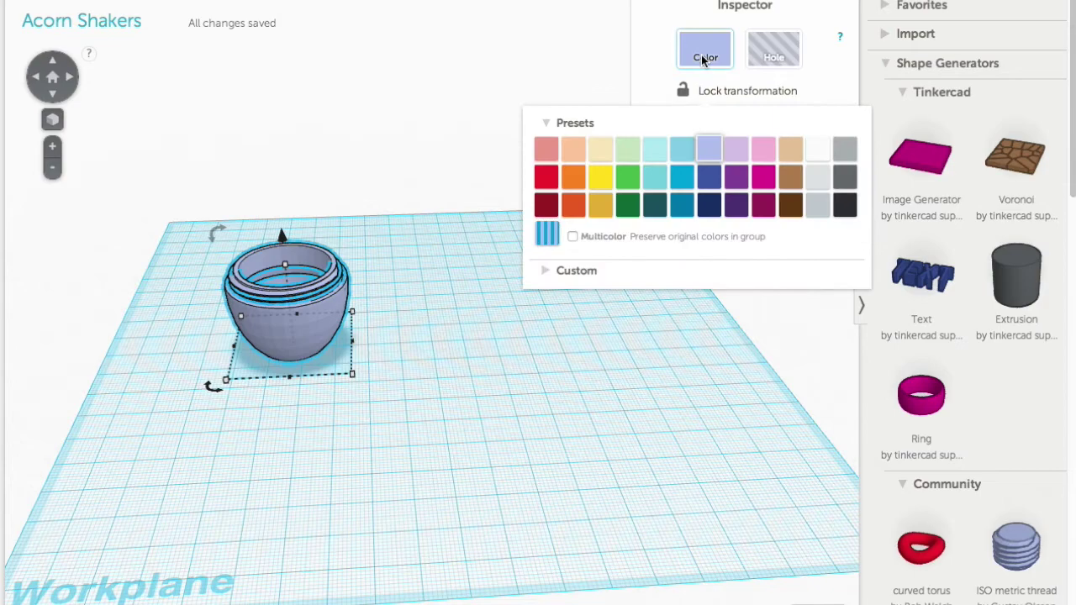
click(600, 181)
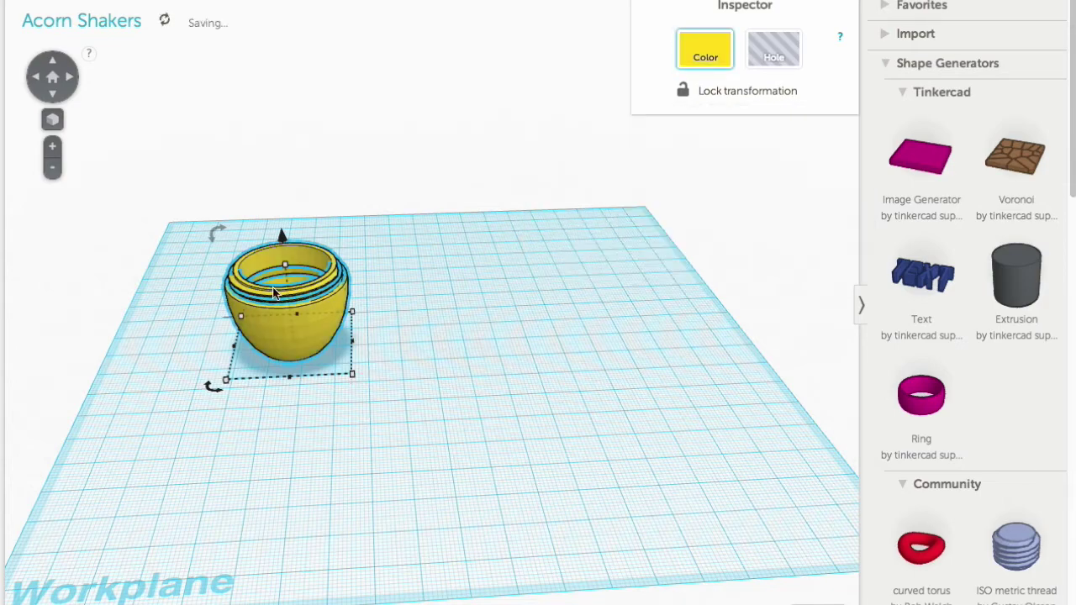
Step: Inspect the threaded cup up close and move it to the back-left corner of the workplane
scroll(271, 292, up, 2)
scroll(268, 289, up, 2)
key(f)
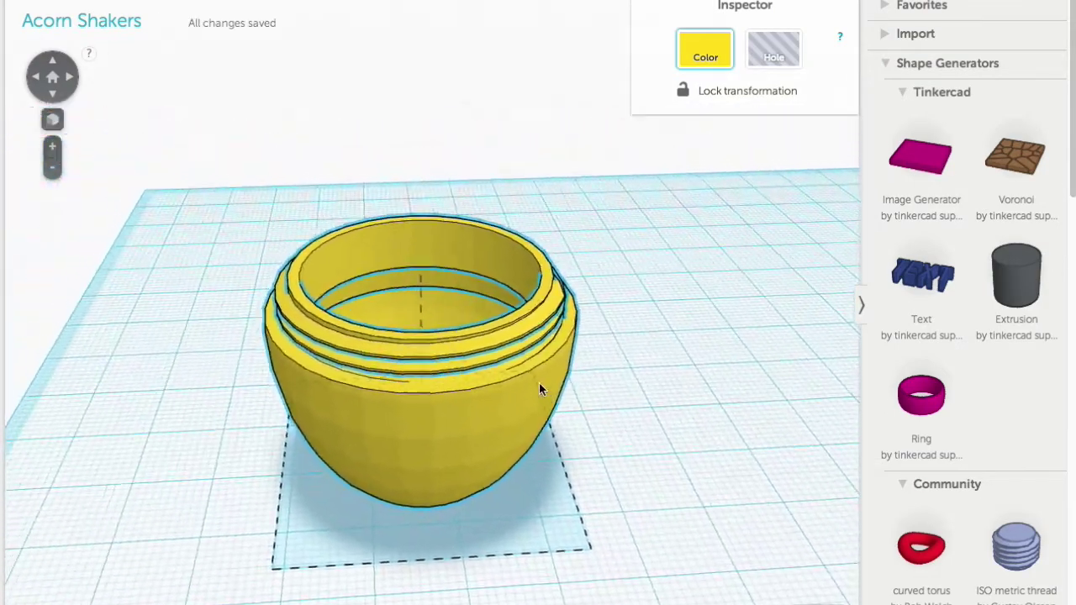
right_drag(450, 319, 441, 370)
click(53, 76)
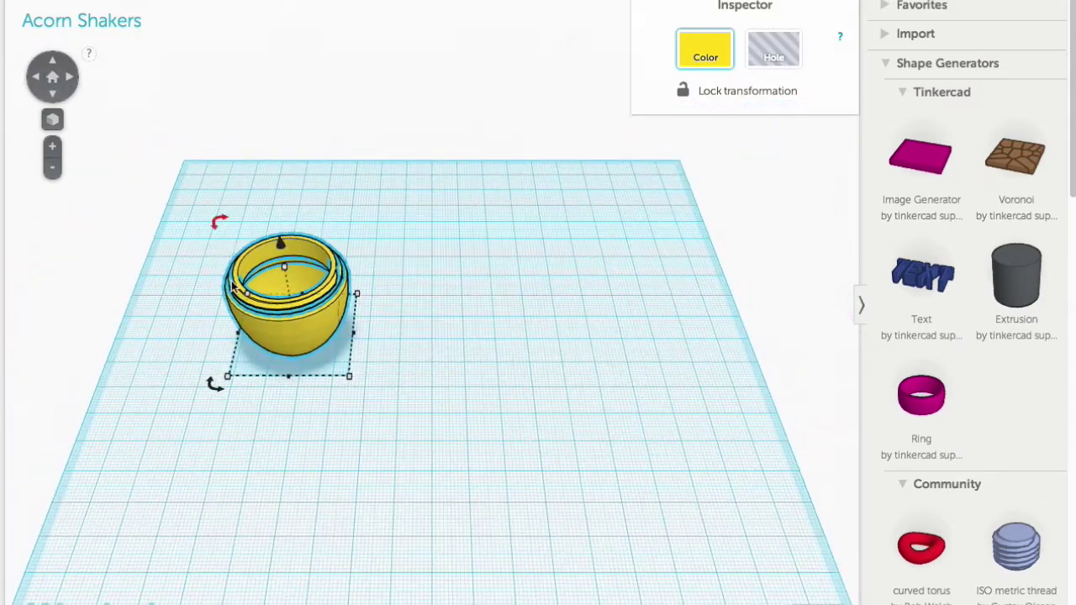
drag(296, 347, 233, 227)
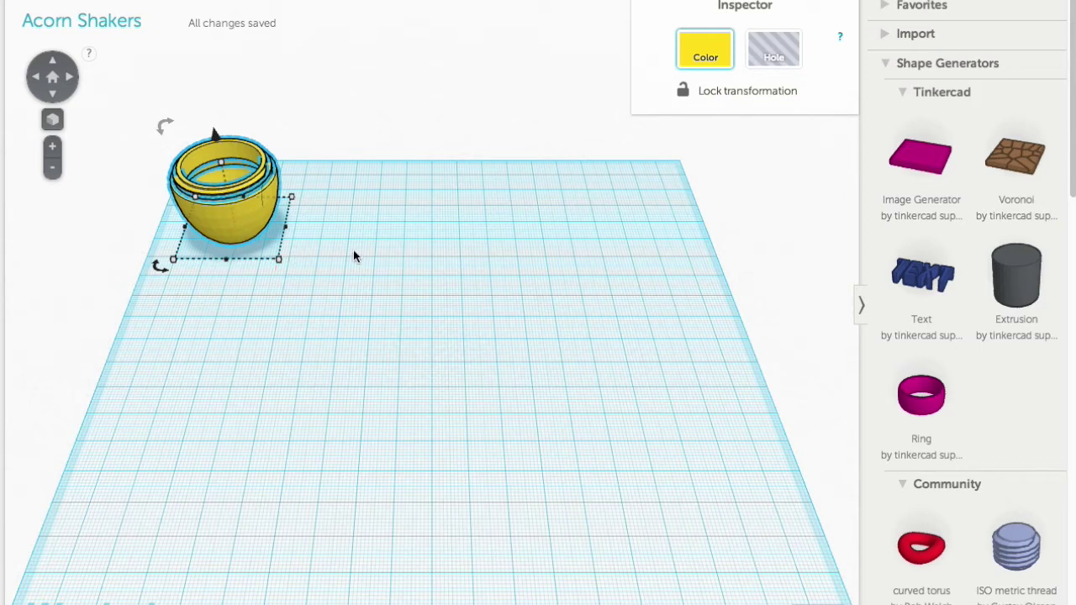
Step: Place a thin torus near the middle of the workplane and enlarge it uniformly to about twice its size
click(890, 67)
scroll(933, 386, down, 4)
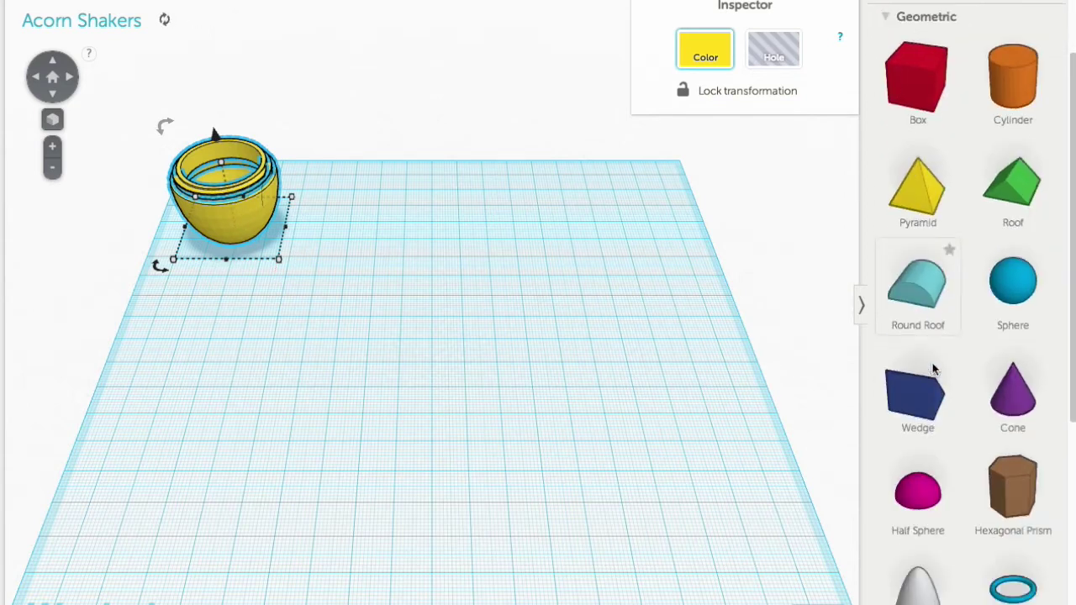
drag(1020, 521, 421, 380)
mouse_move(418, 404)
key(shift)
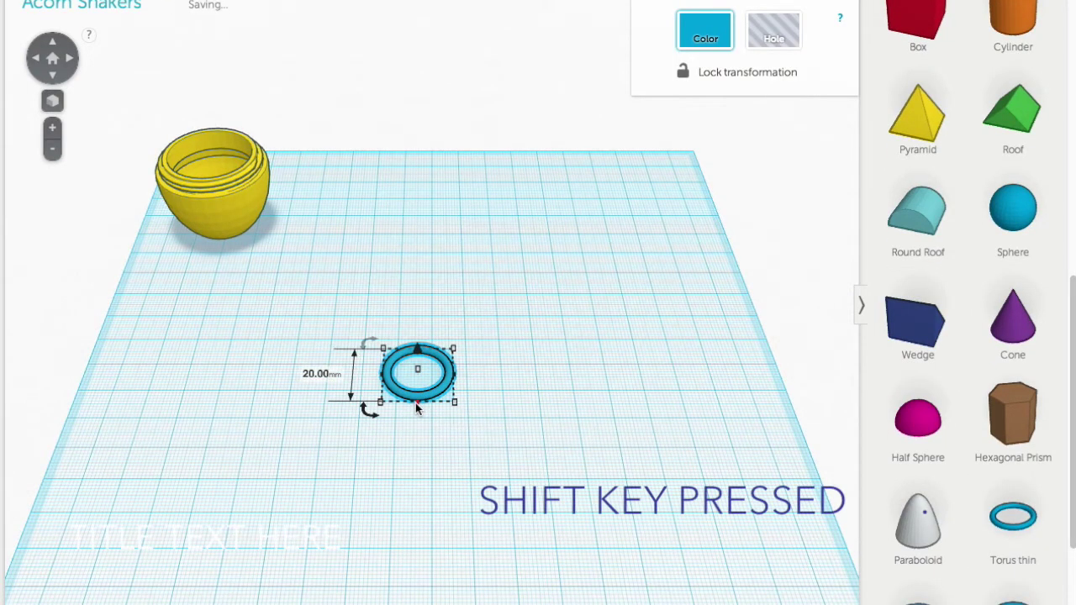
shift+drag(418, 407, 412, 463)
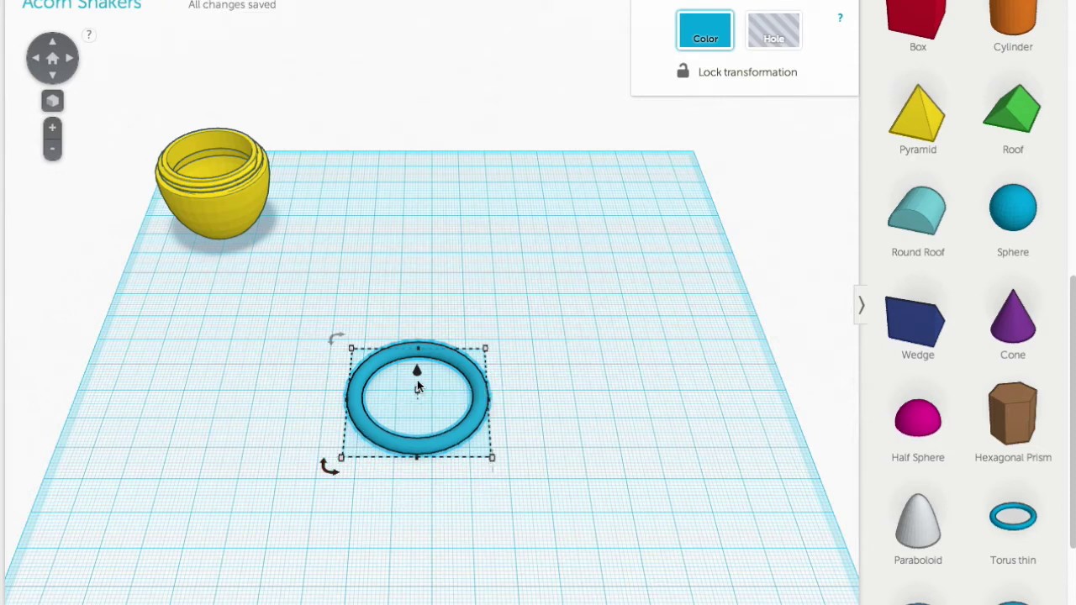
Step: Add a half sphere to the right of the torus, enlarge it uniformly, lower its height and raise it slightly above the workplane
drag(926, 415, 633, 484)
shift+drag(630, 481, 631, 477)
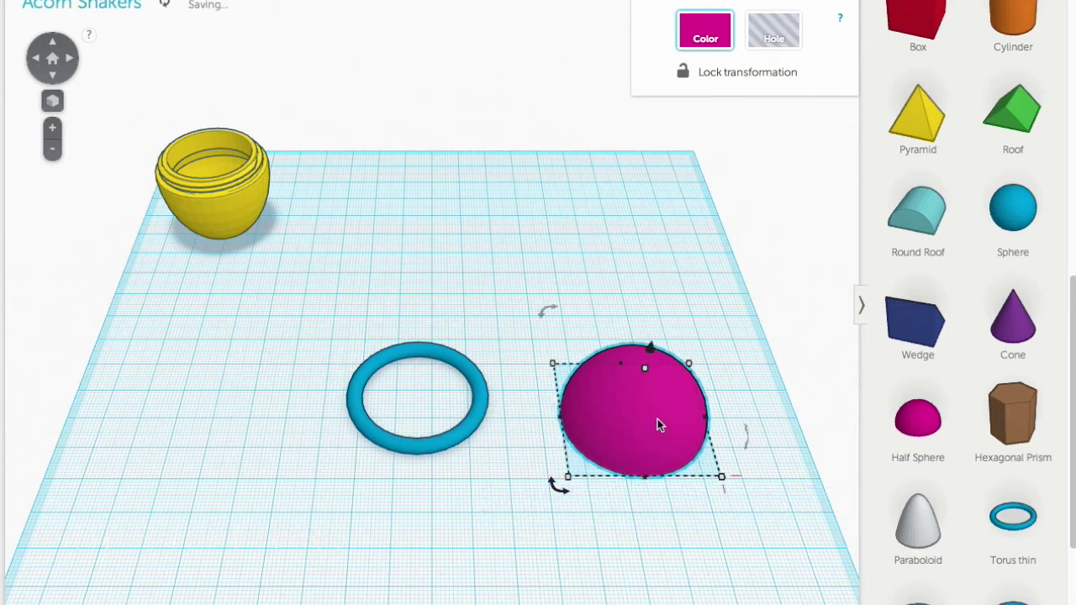
drag(646, 369, 645, 377)
right_drag(766, 391, 752, 365)
drag(647, 327, 648, 326)
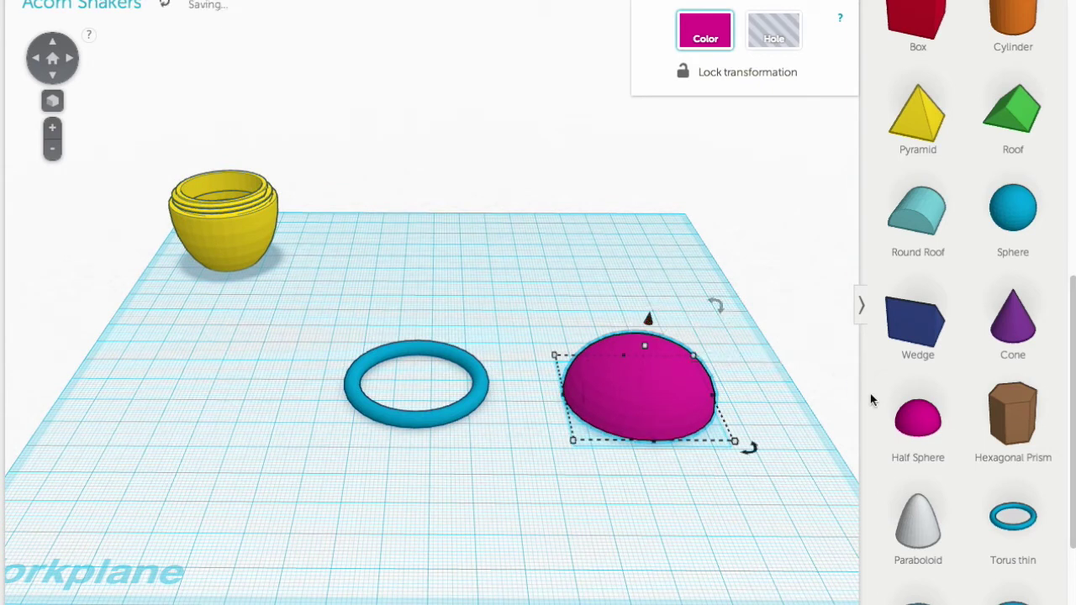
Step: Add a smaller, flattened half sphere to the left of the torus, raise it 6 mm above the workplane and make it a hole
drag(926, 424, 190, 445)
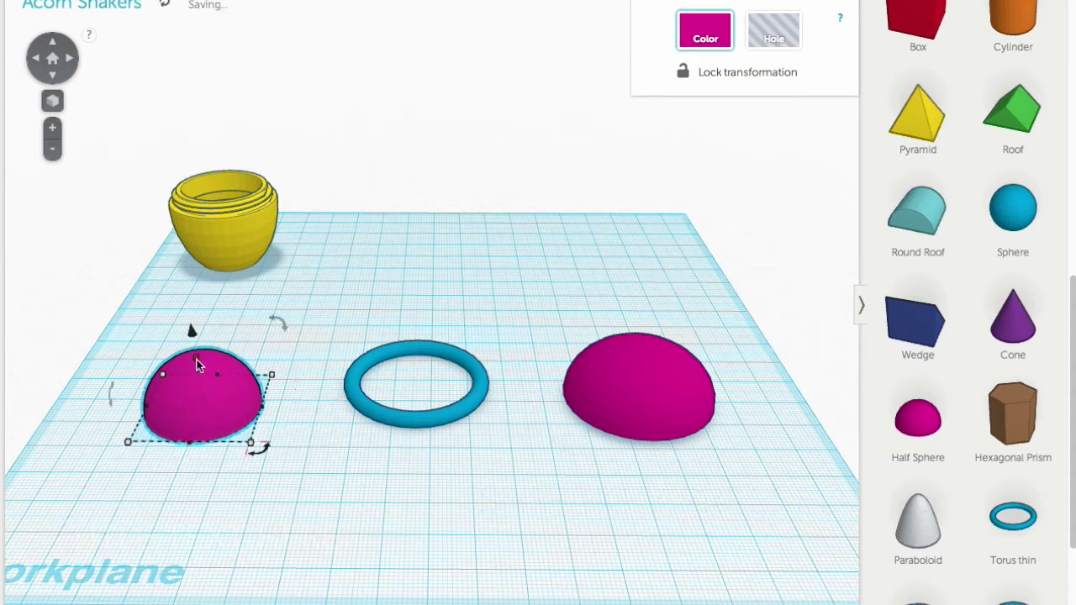
drag(195, 360, 196, 338)
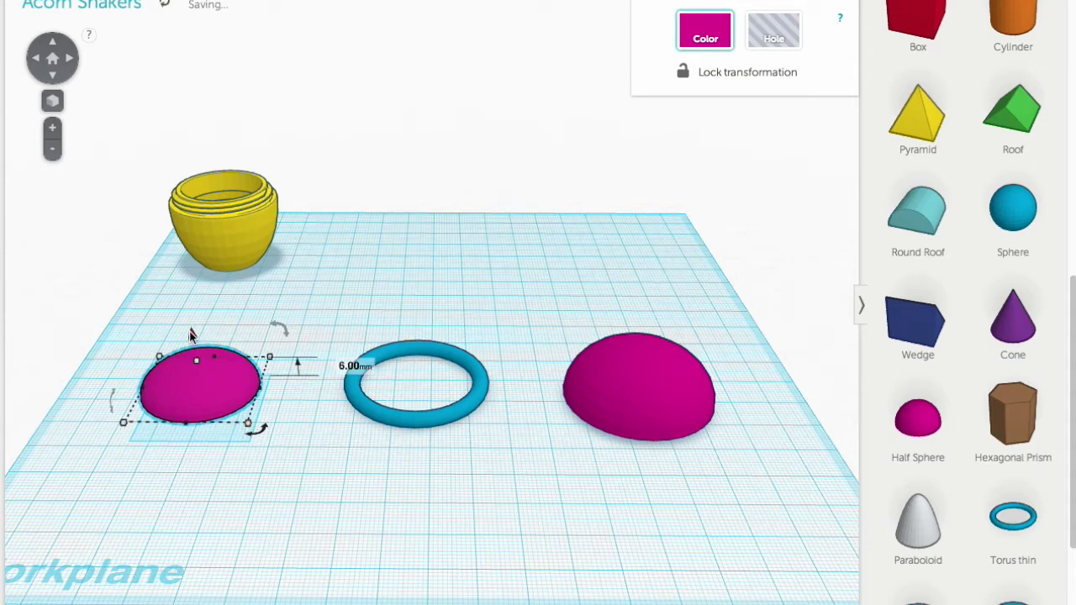
click(774, 30)
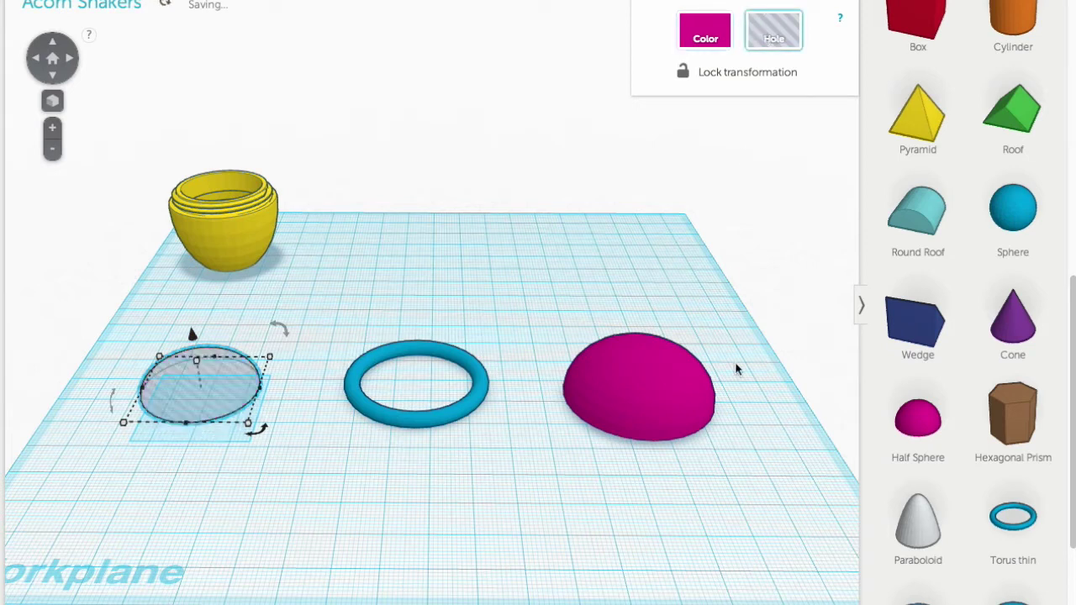
click(674, 418)
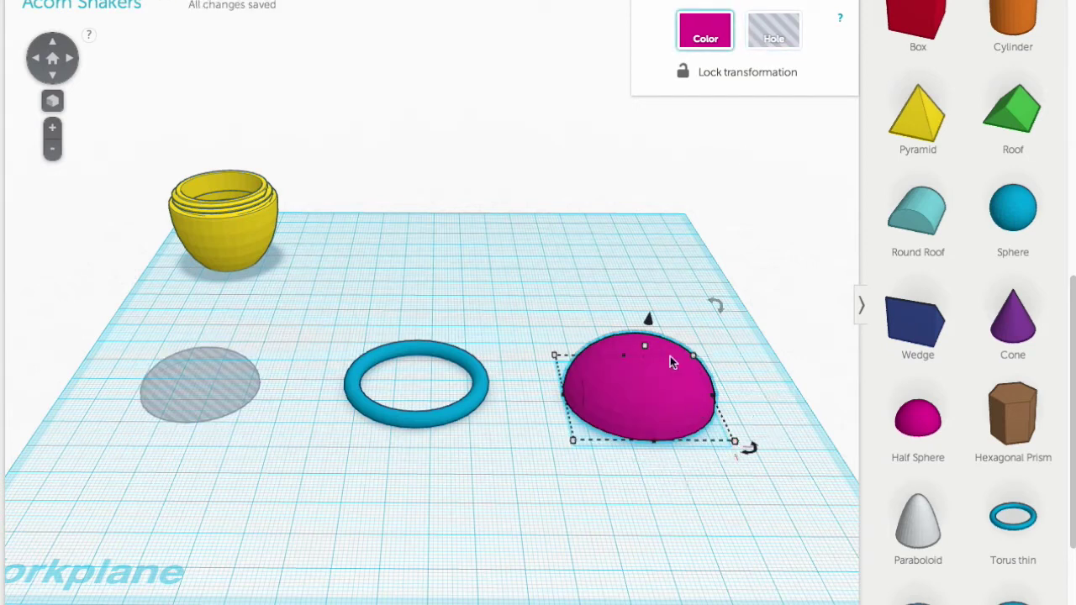
mouse_move(653, 323)
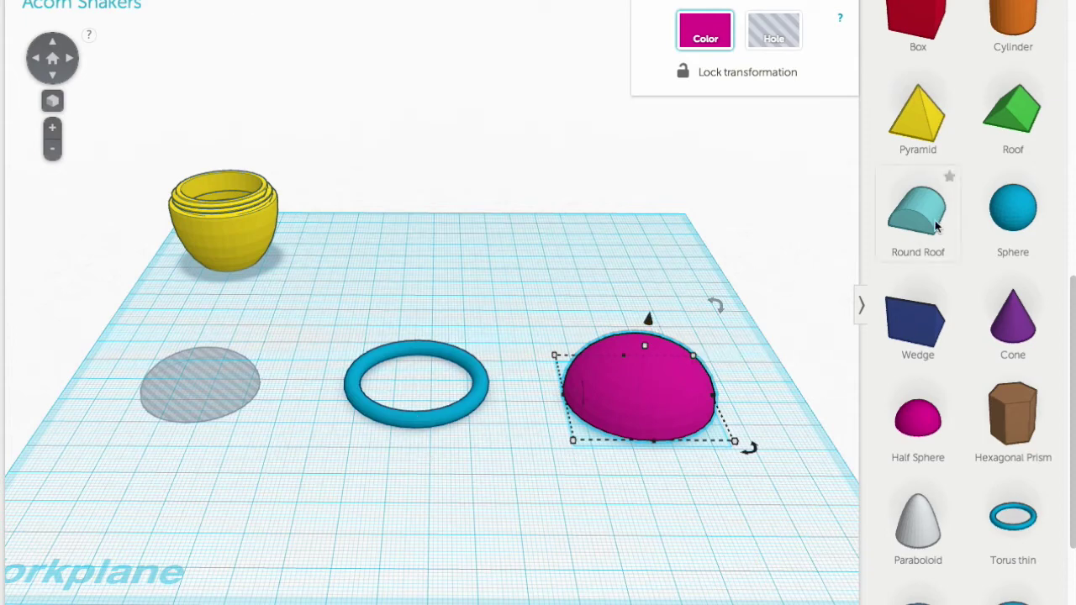
Step: Place an ISO metric thread behind the torus and set its diameter to 34.5 mm
scroll(936, 301, up, 10)
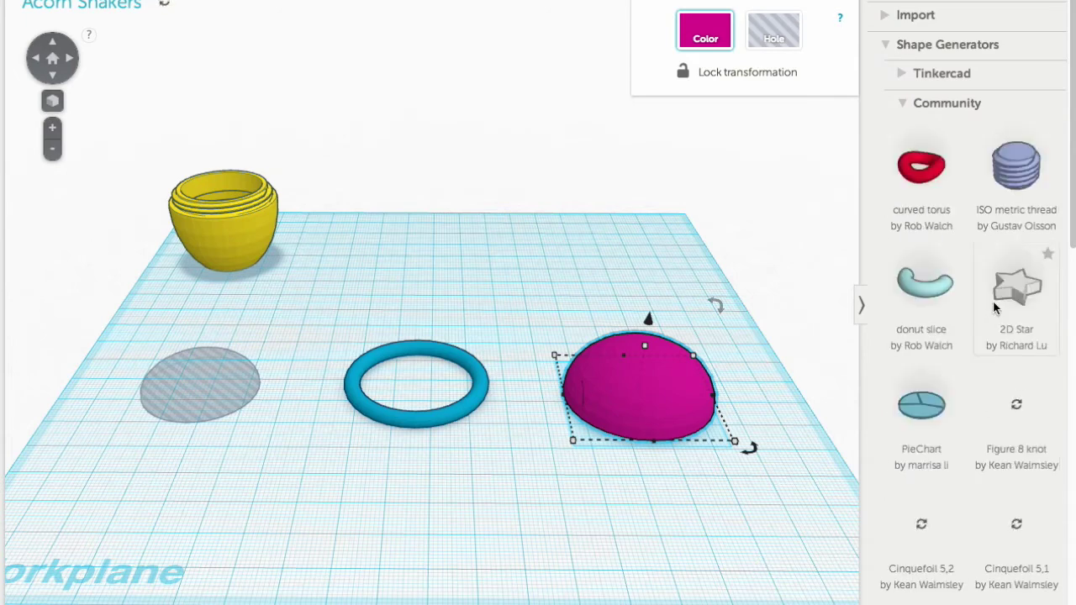
drag(1013, 175, 419, 293)
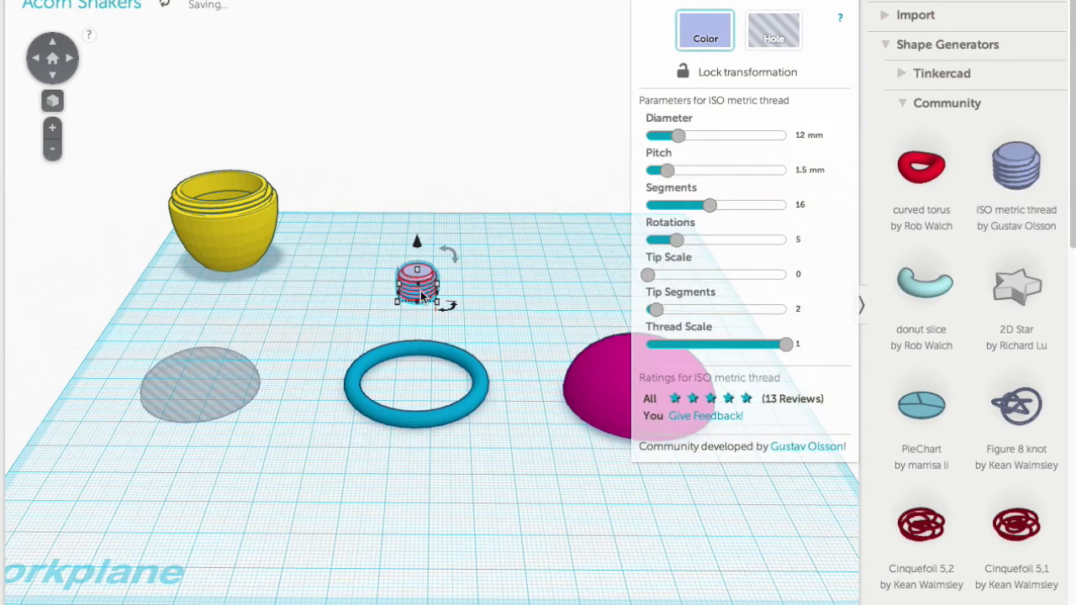
click(800, 136)
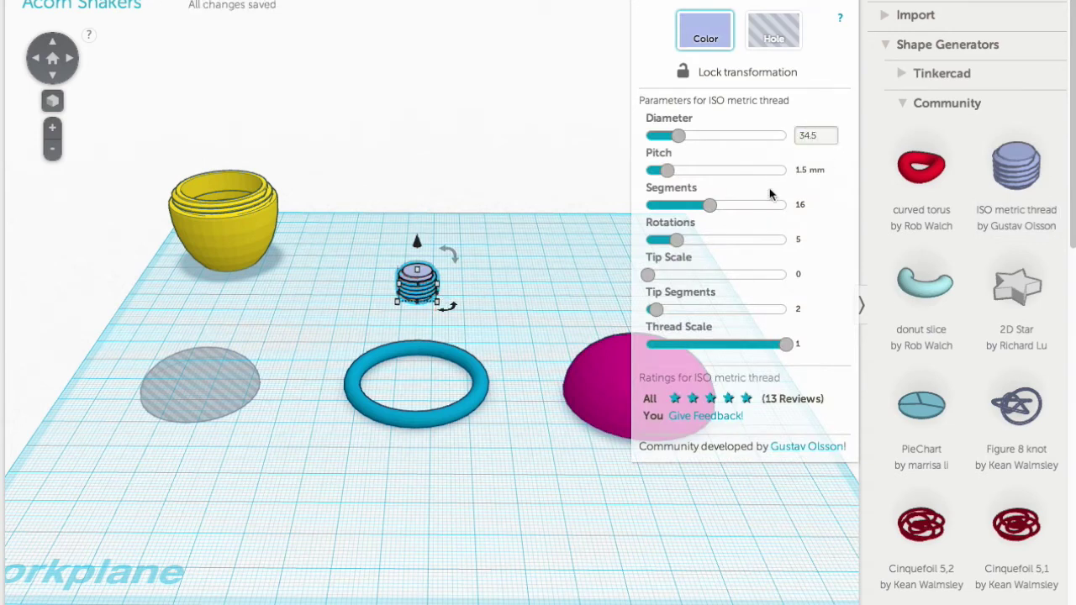
key(Return)
Step: Set the thread's pitch to 1.75 mm, its segments to 32 and its rotations to 3
click(803, 170)
text(1)
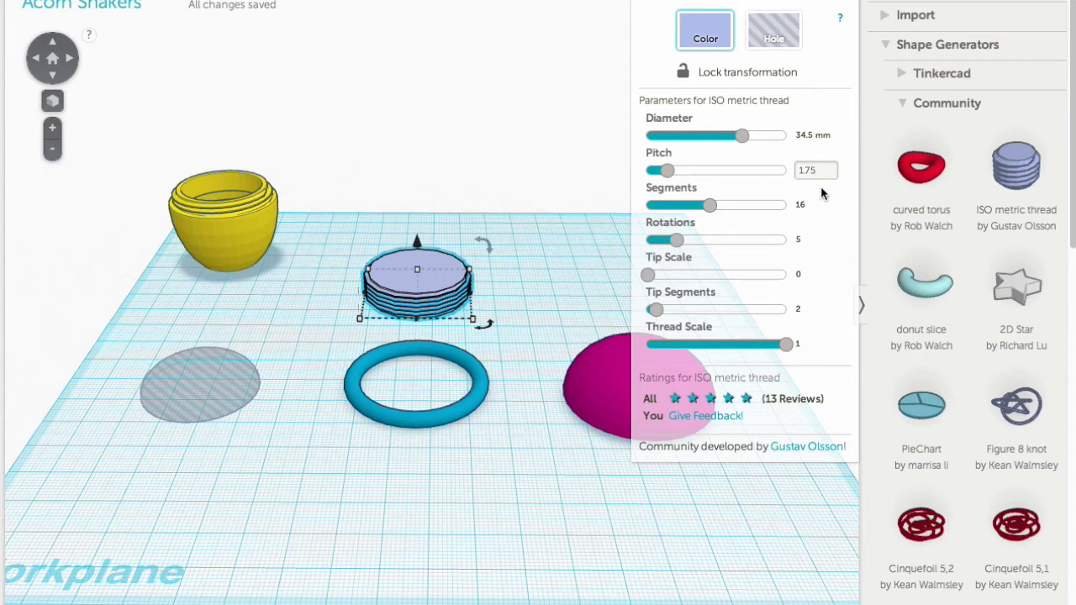
key(Tab)
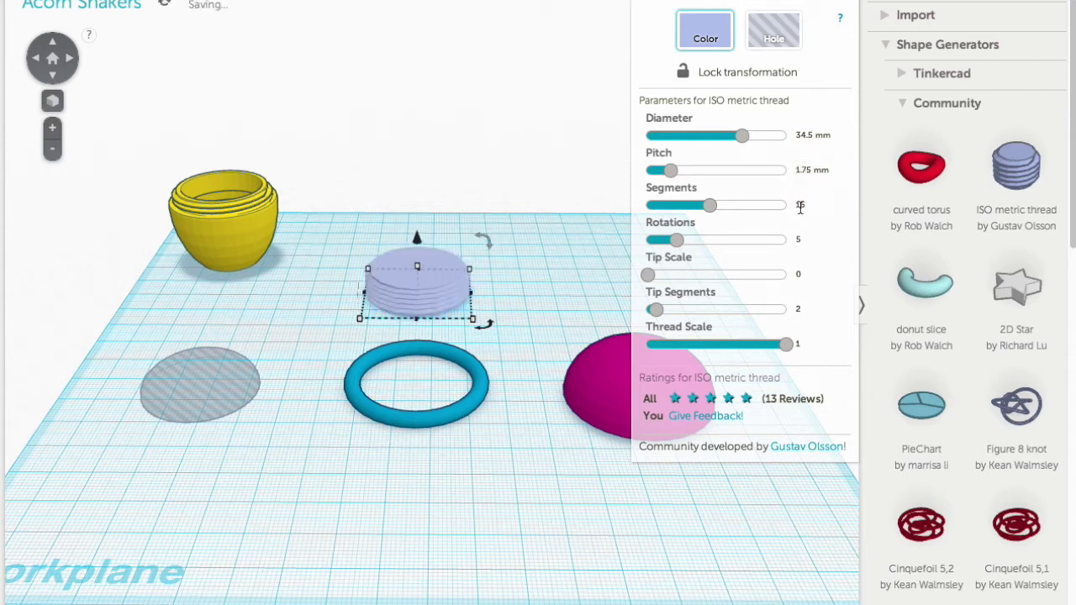
text(32)
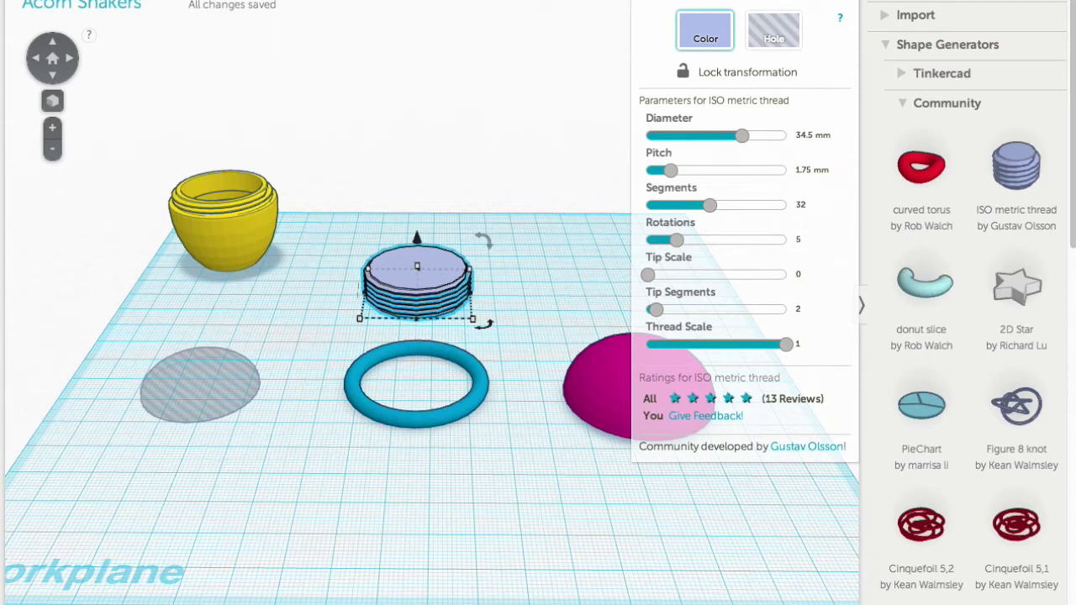
key(Tab)
text(3)
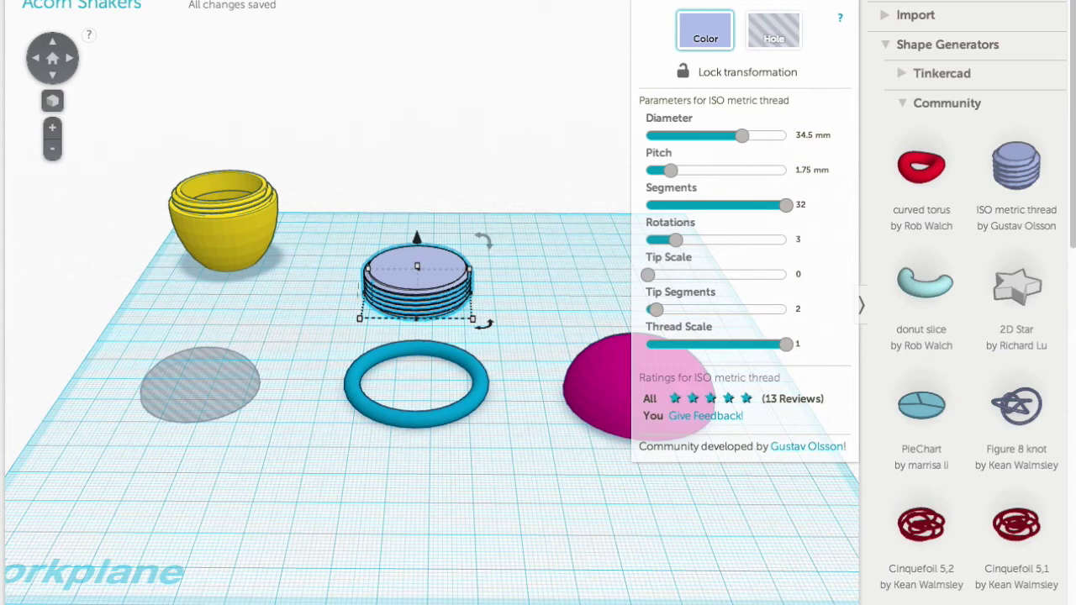
key(Return)
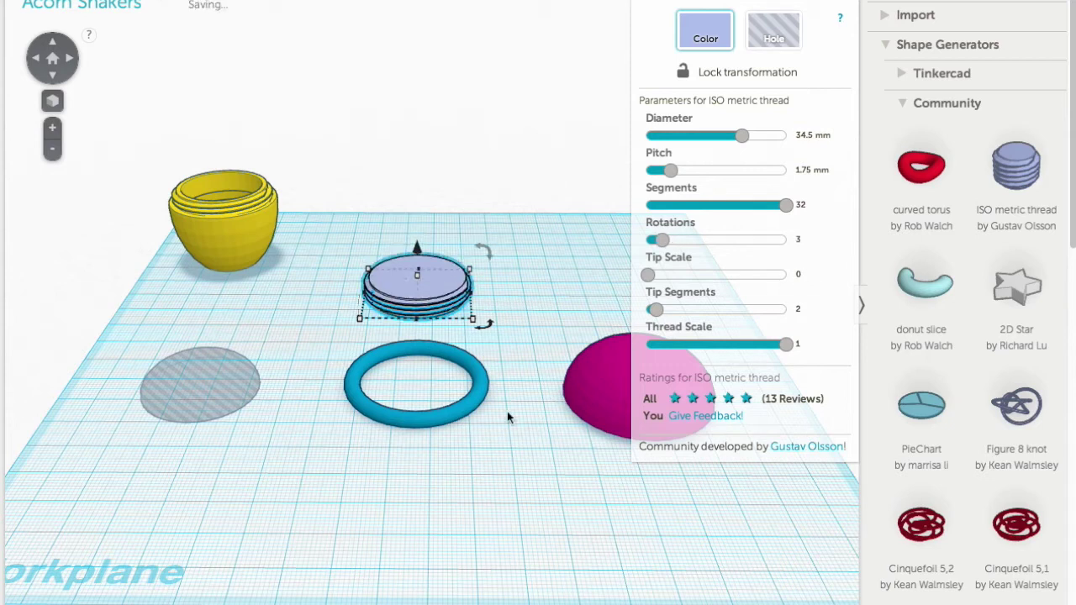
Step: Check the thread's dimensions, set its base flush with the workplane at 0 mm and turn the thread into a hole
mouse_move(362, 319)
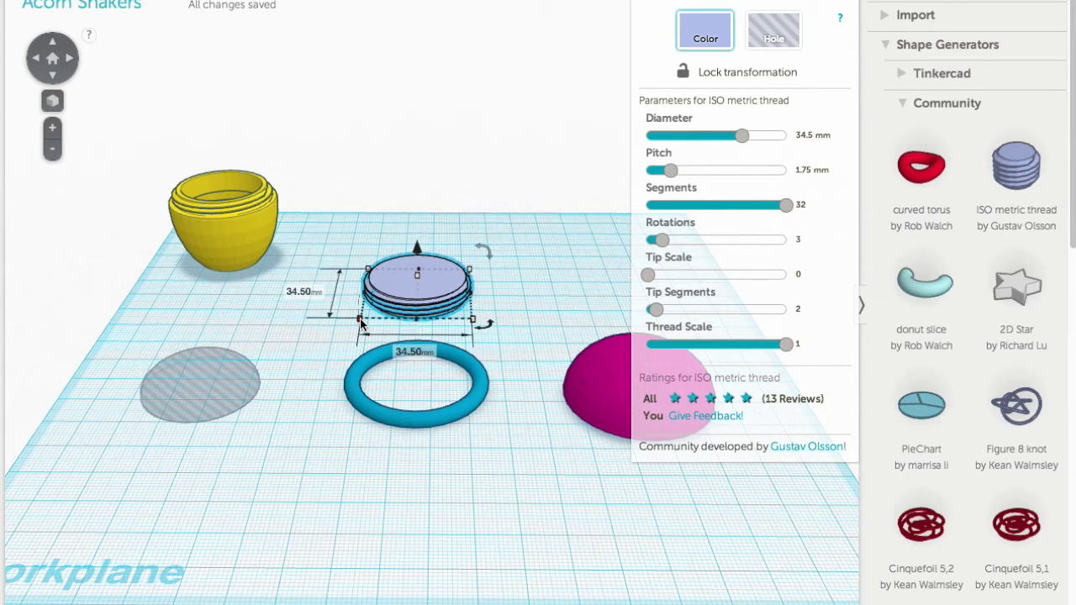
mouse_move(420, 280)
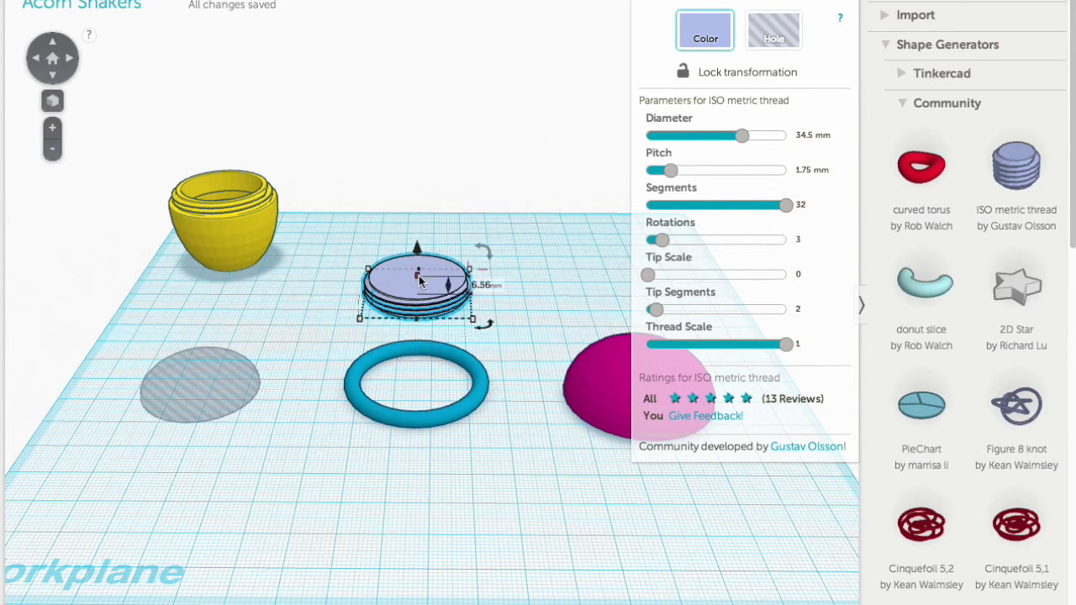
mouse_move(416, 249)
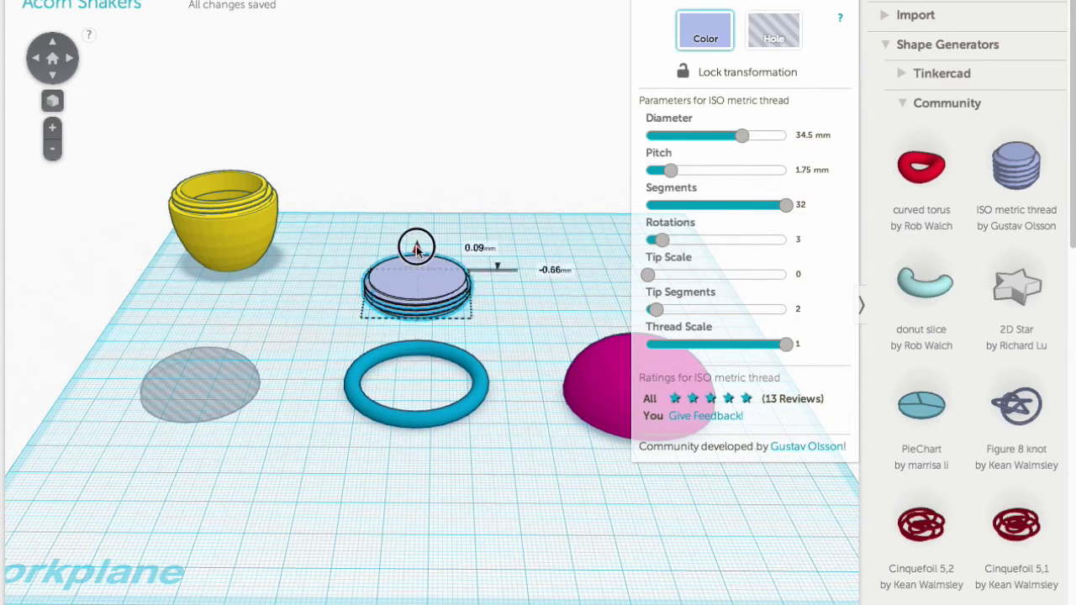
drag(416, 249, 416, 251)
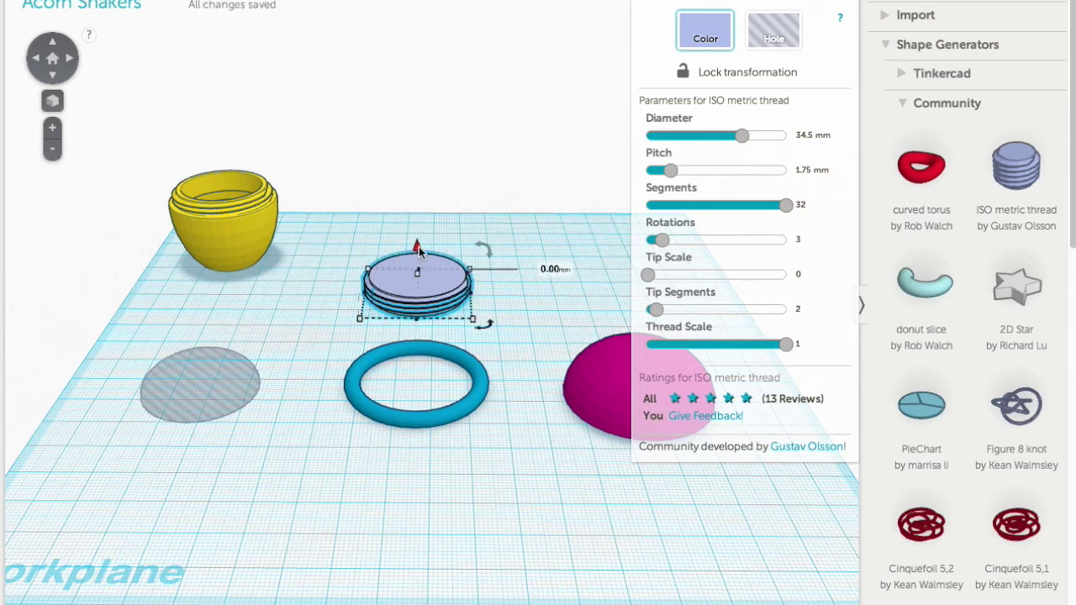
click(774, 34)
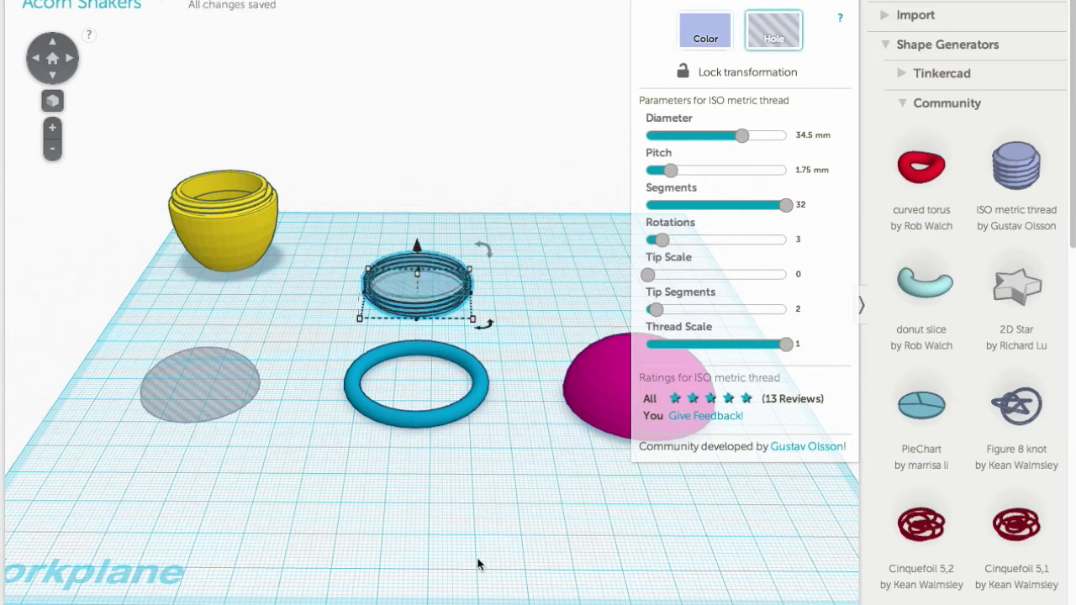
Step: Center the two half spheres, torus and thread on each other along both horizontal axes and group them into the cap
drag(586, 475, 249, 301)
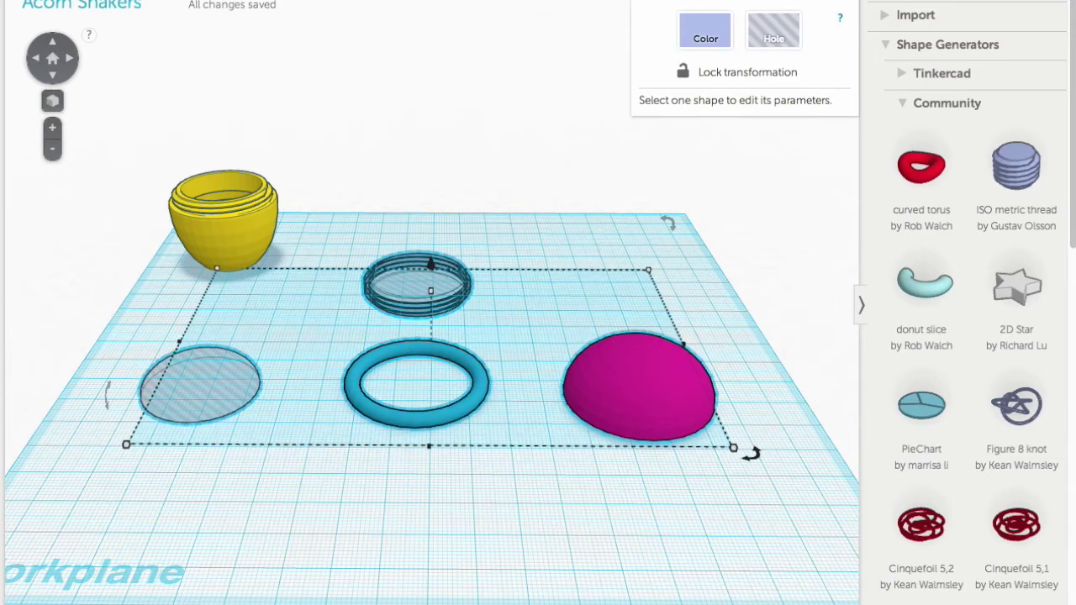
key(l)
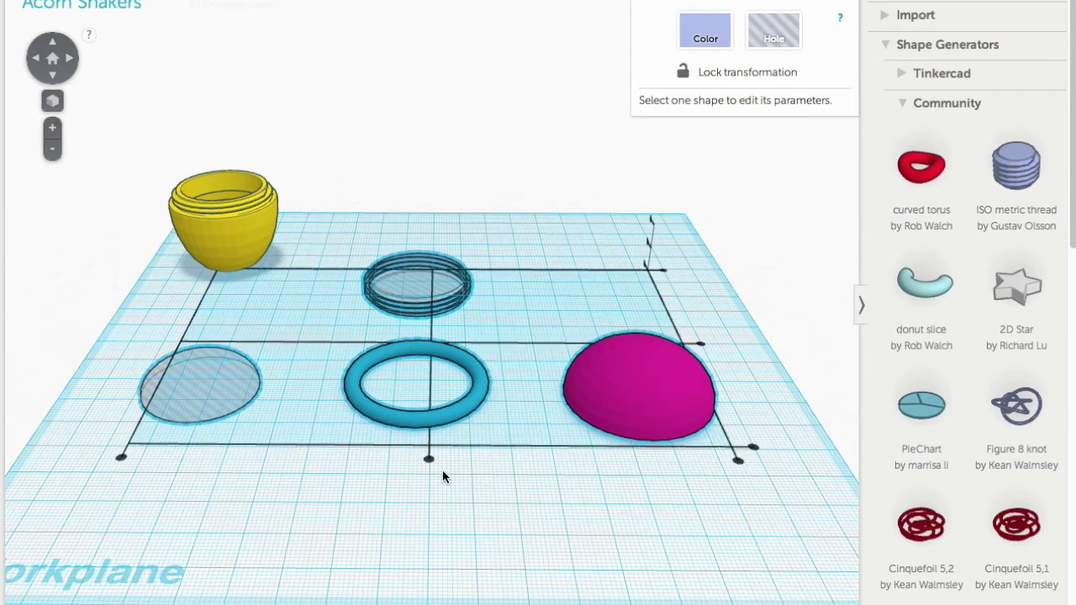
click(429, 461)
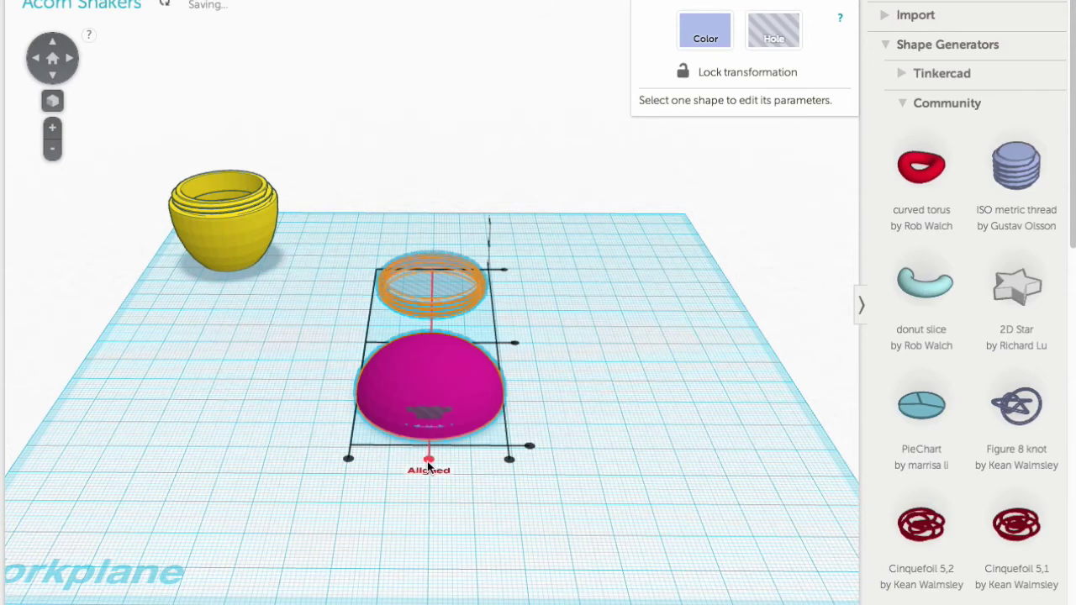
click(515, 345)
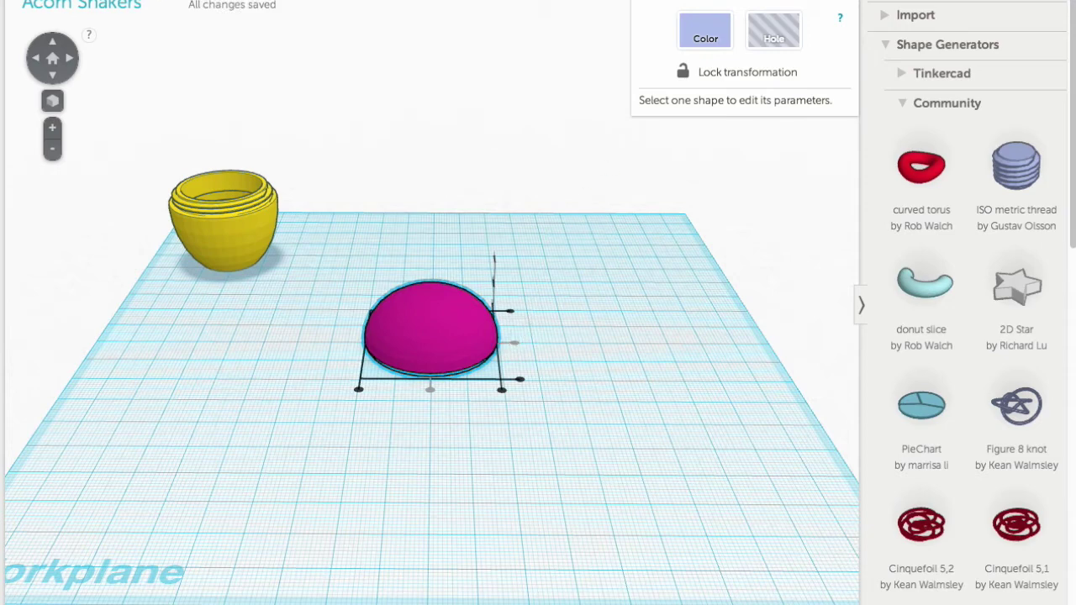
key(ctrl+g)
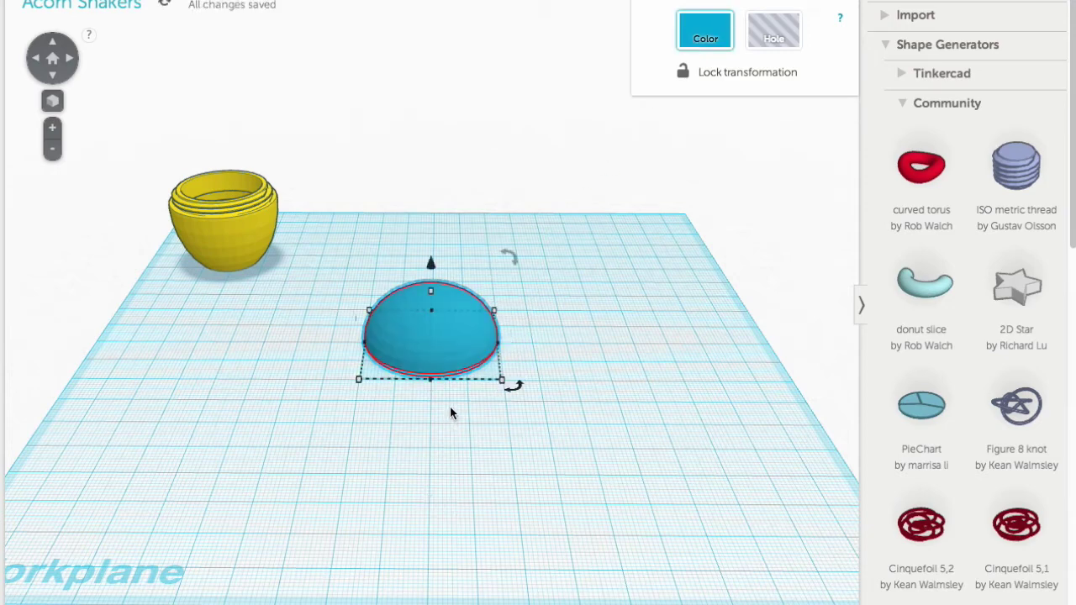
Step: Move the grouped cap across the workplane to sit in front of the yellow threaded cup
right_drag(449, 405, 442, 490)
right_drag(404, 210, 431, 336)
drag(430, 336, 156, 353)
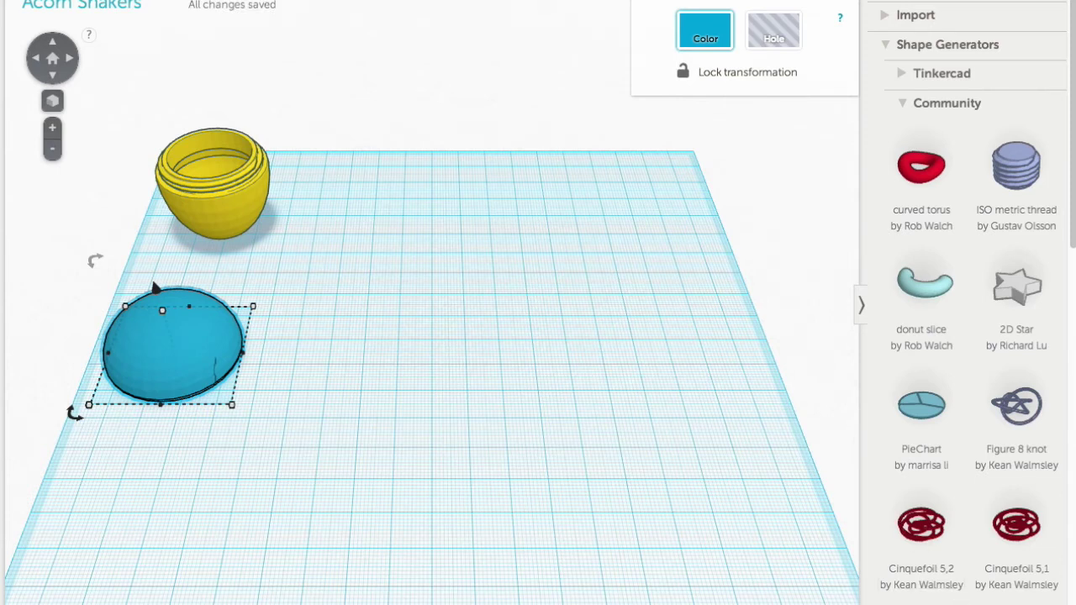
Step: Place a New banana community shape near the middle of the workplane and set its curvature to 2.27
scroll(921, 511, down, 2)
scroll(921, 510, down, 2)
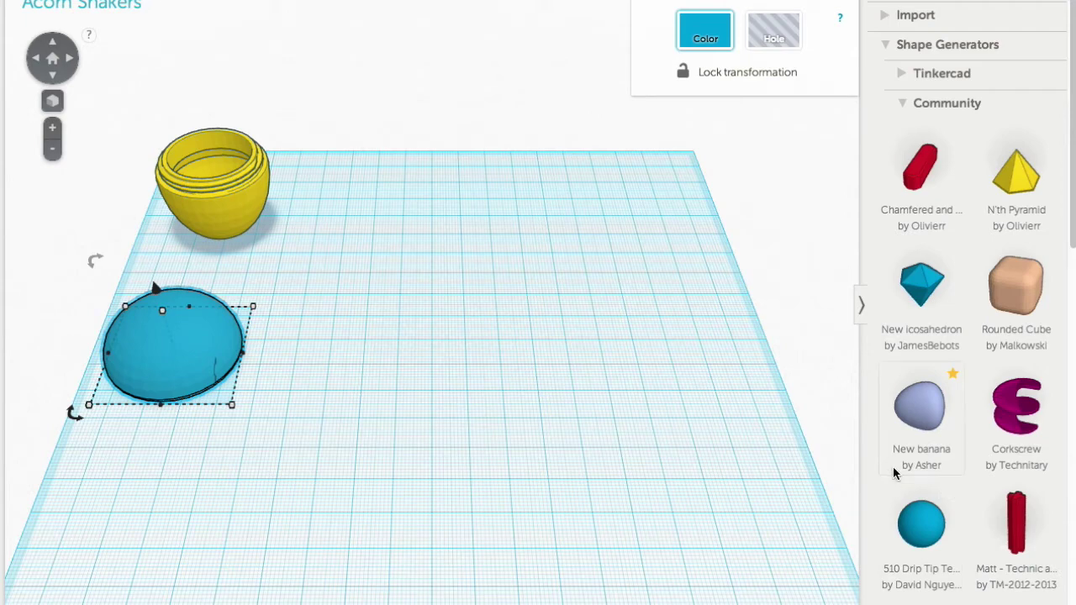
drag(918, 412, 444, 382)
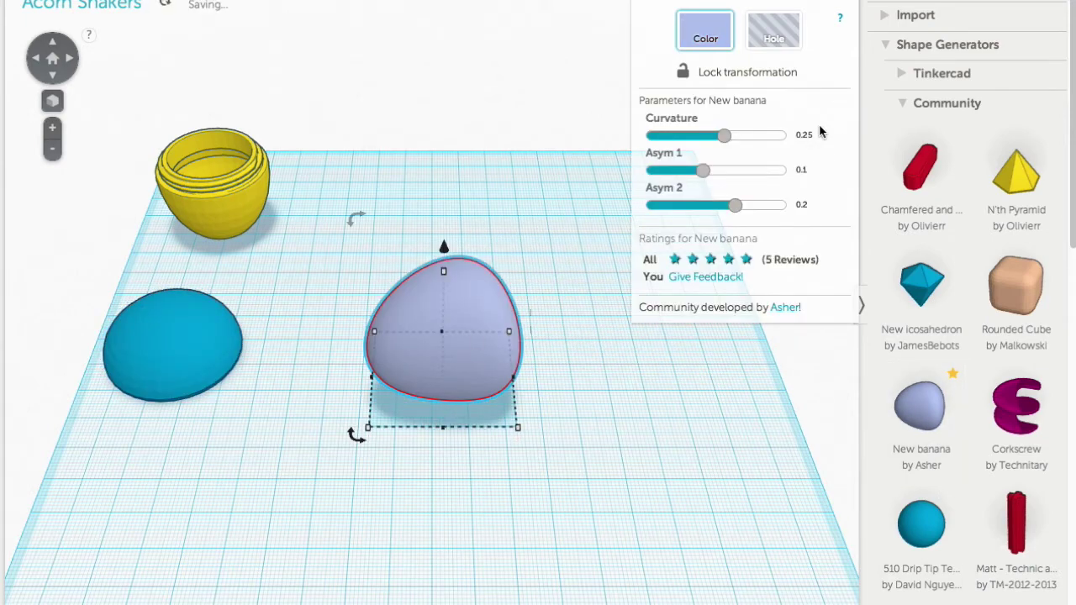
click(804, 134)
text(2)
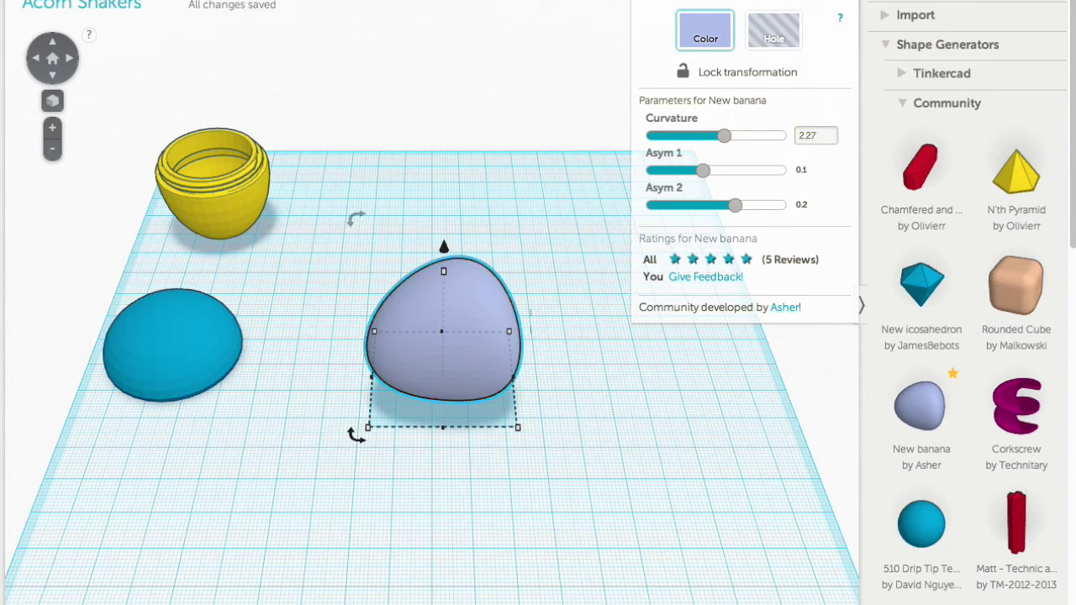
key(Return)
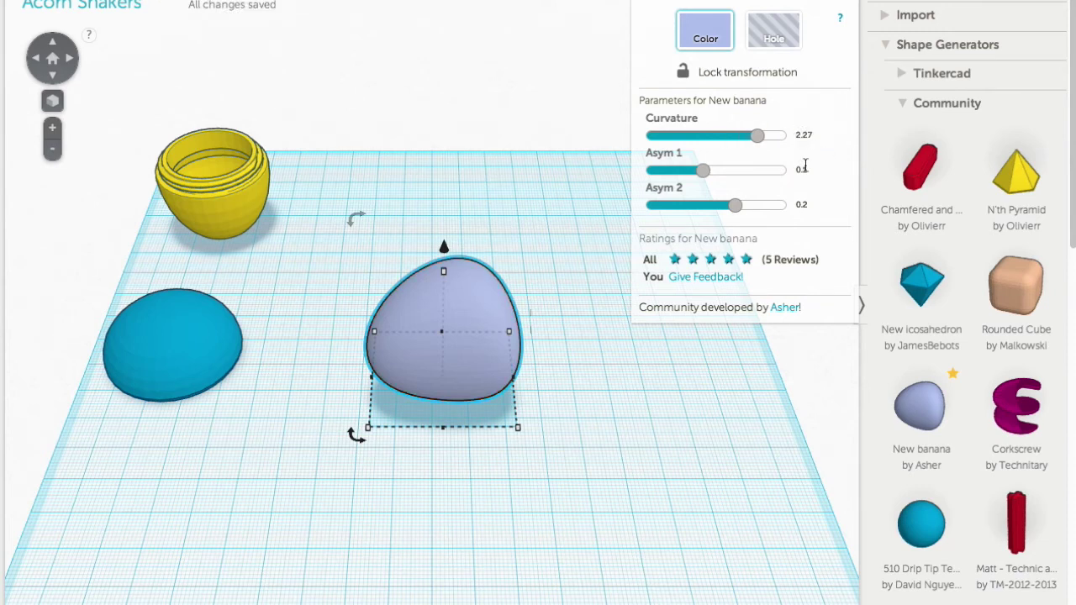
Step: Set both the Asym 1 and Asym 2 parameters of the banana shape to 0
click(802, 169)
text(0)
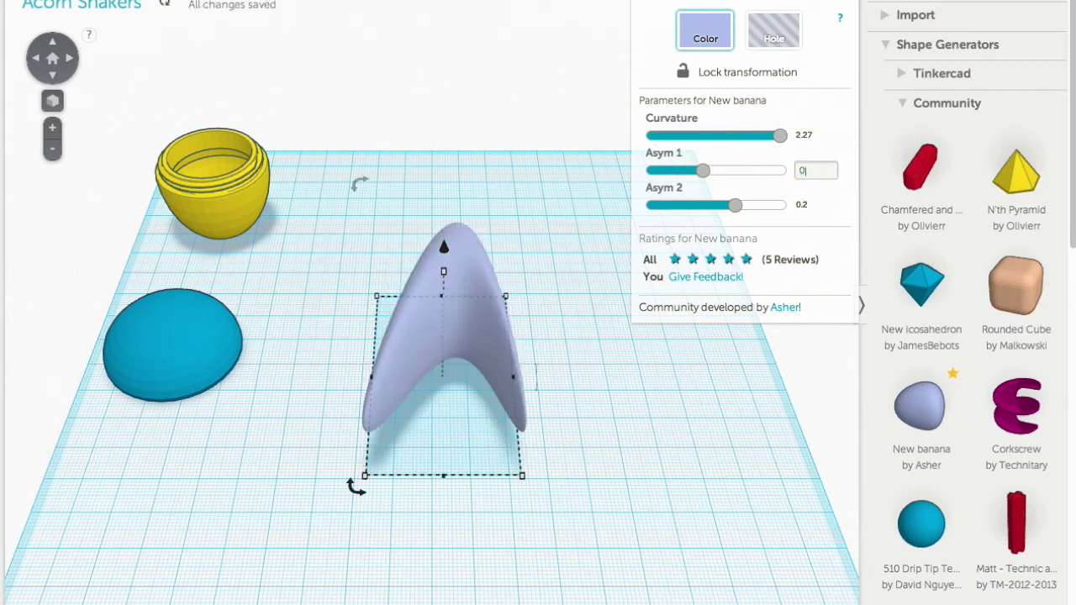
key(Return)
key(Return)
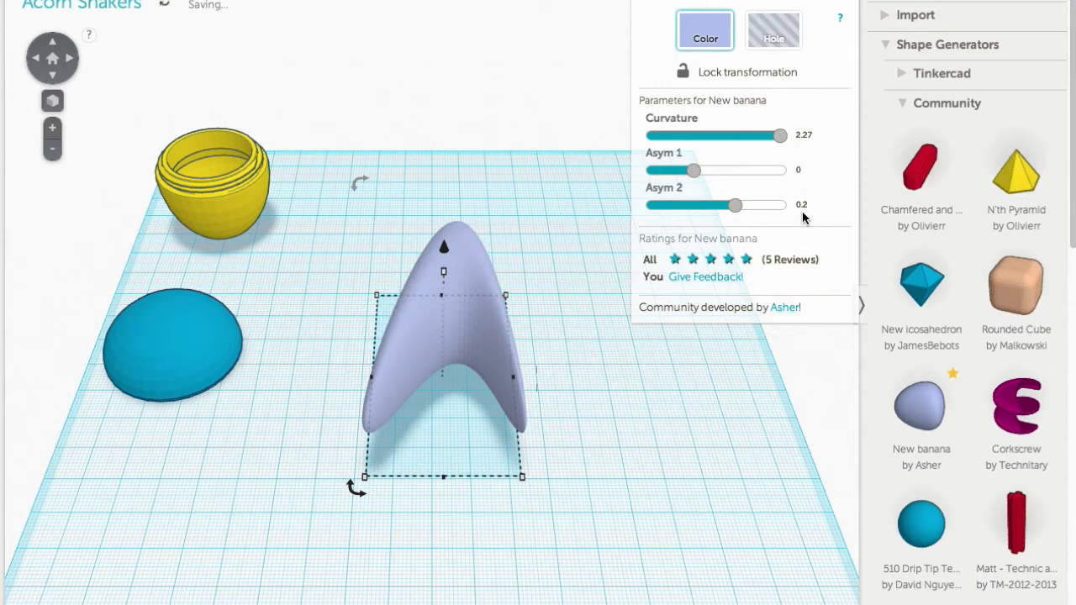
click(803, 206)
text(0)
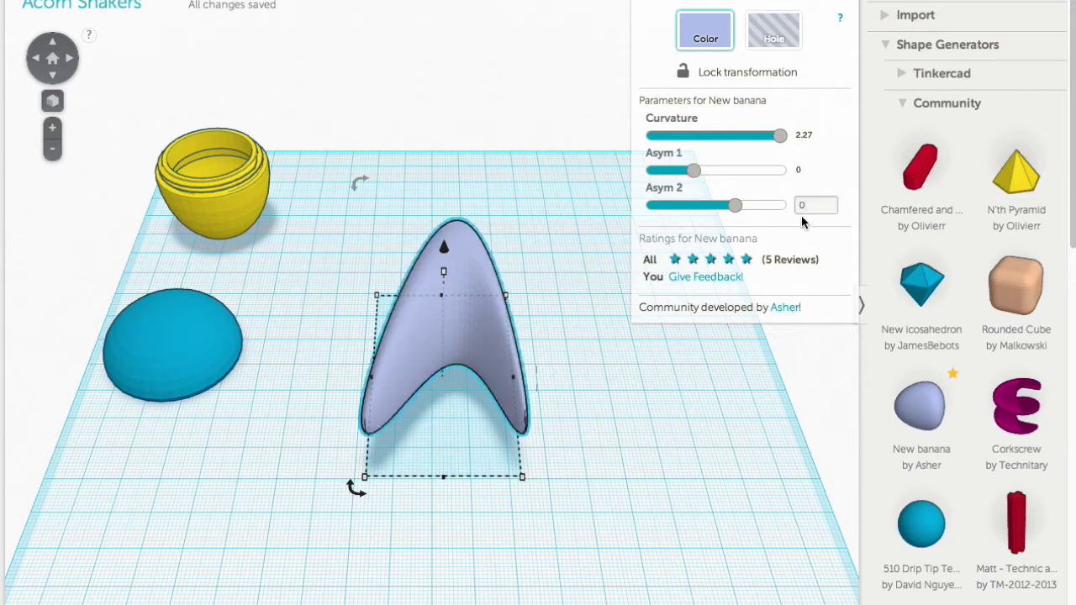
key(Return)
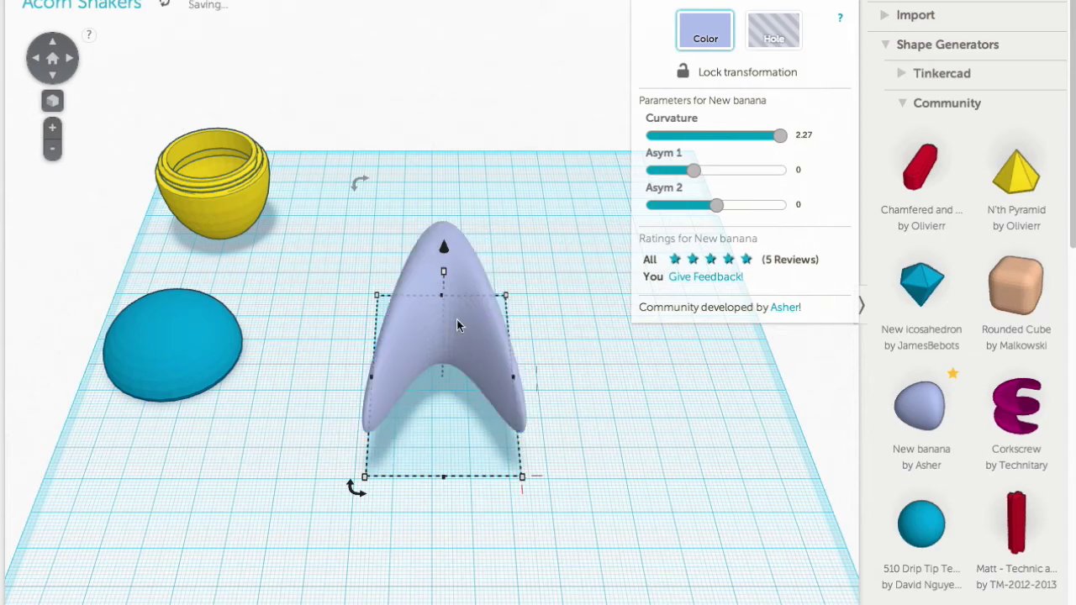
Step: Rotate the banana shape clockwise onto its side so its open end faces the cup
right_drag(320, 414, 614, 457)
middle_drag(424, 249, 398, 225)
drag(571, 192, 608, 443)
right_drag(628, 356, 341, 240)
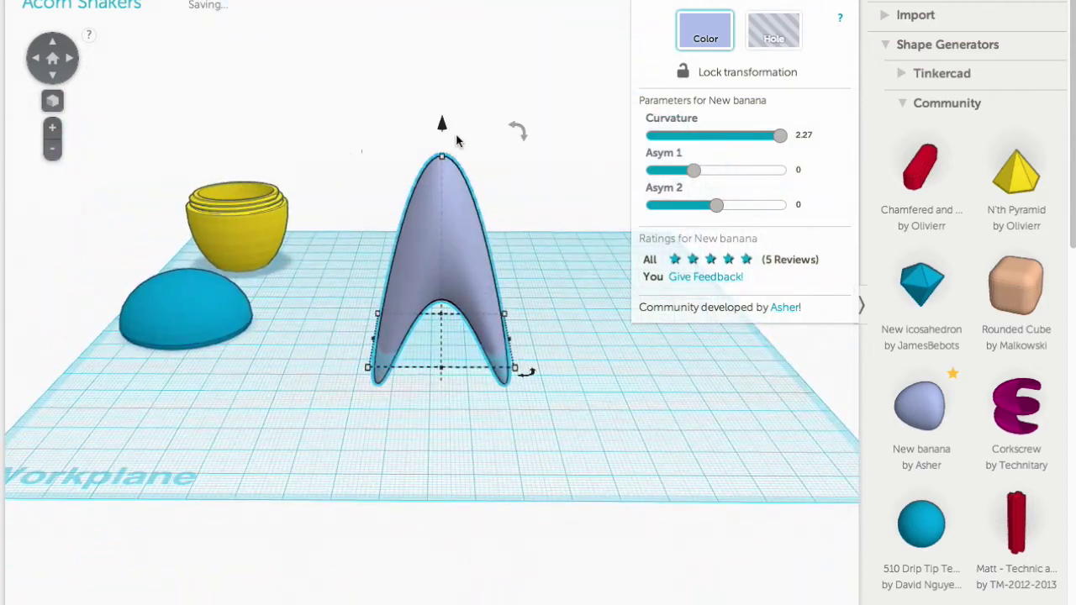
mouse_move(515, 128)
drag(514, 128, 624, 330)
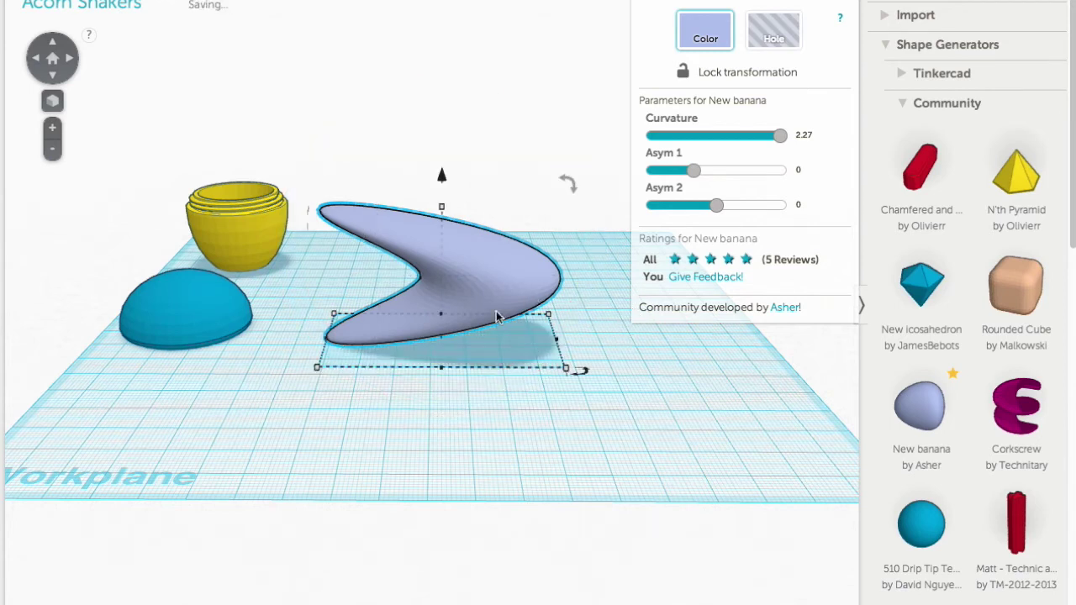
Step: Narrow the banana shape's depth to about 12.5 mm
mouse_move(442, 369)
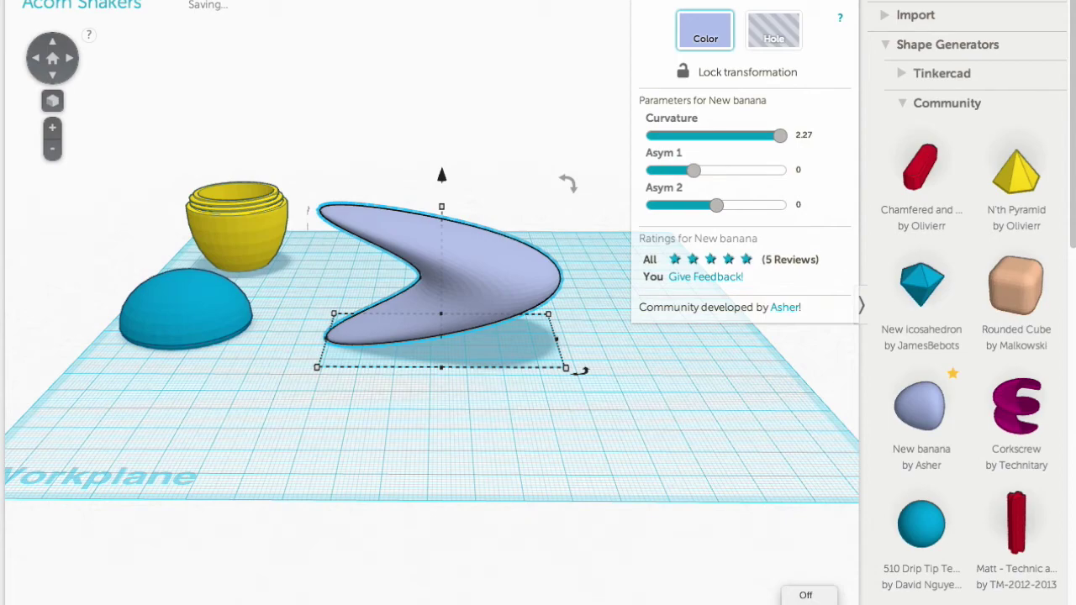
scroll(441, 365, up, 3)
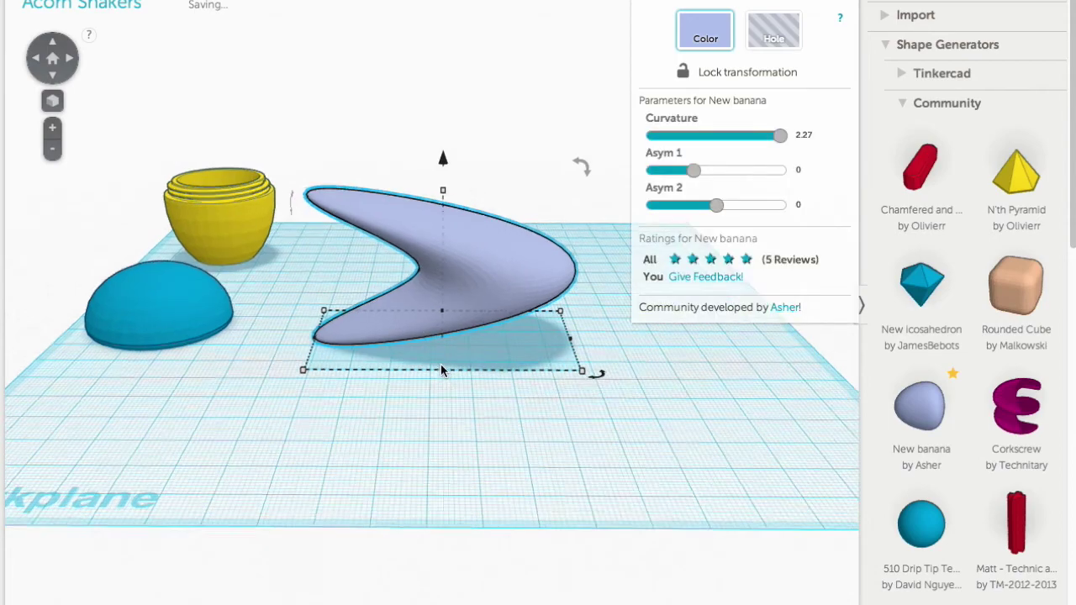
scroll(429, 424, up, 2)
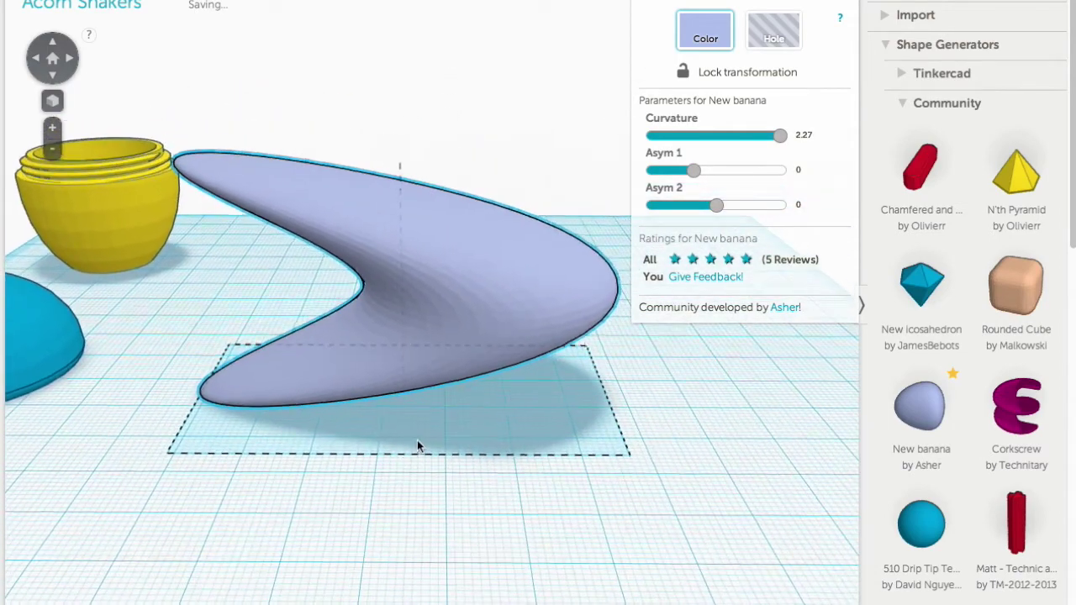
drag(399, 462, 407, 381)
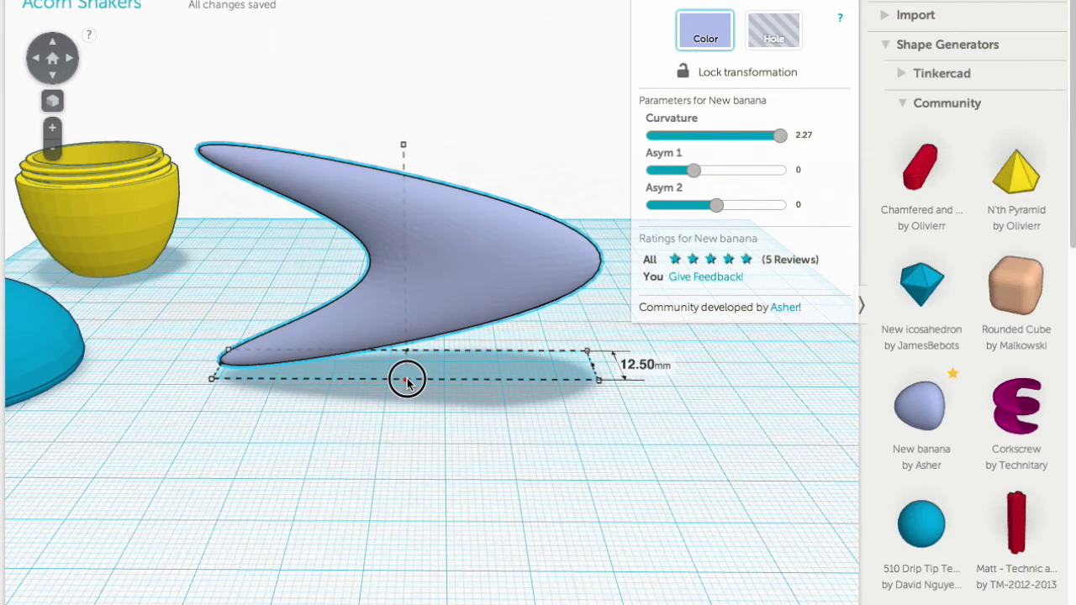
drag(407, 381, 408, 385)
Step: Stretch the banana shape slightly taller and shorten its width from both ends to form a compact curved stem
middle_drag(409, 384, 423, 570)
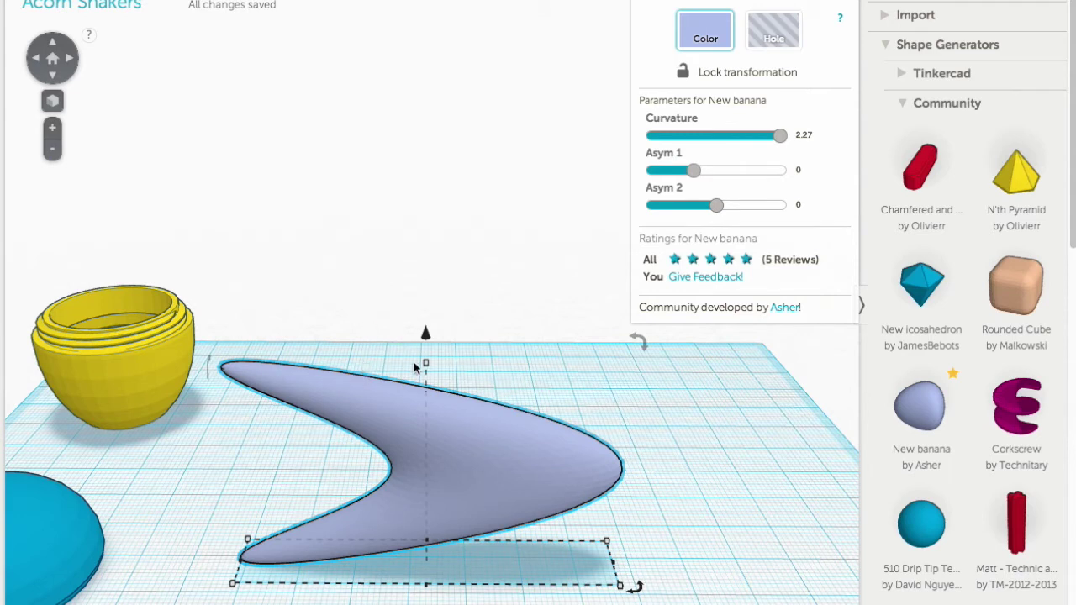
drag(425, 367, 423, 336)
drag(423, 336, 419, 333)
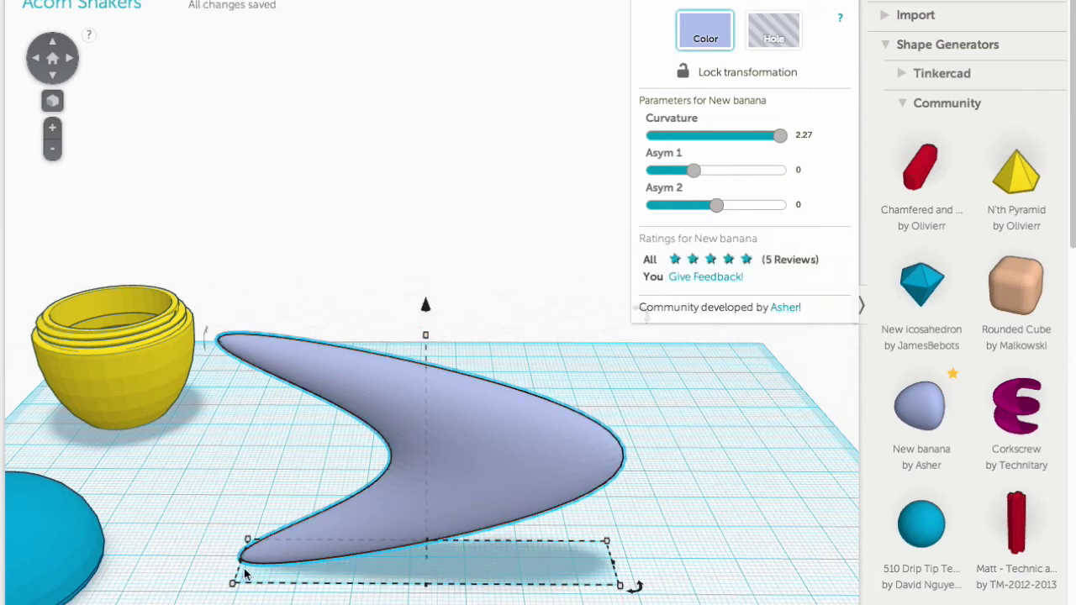
drag(241, 565, 308, 565)
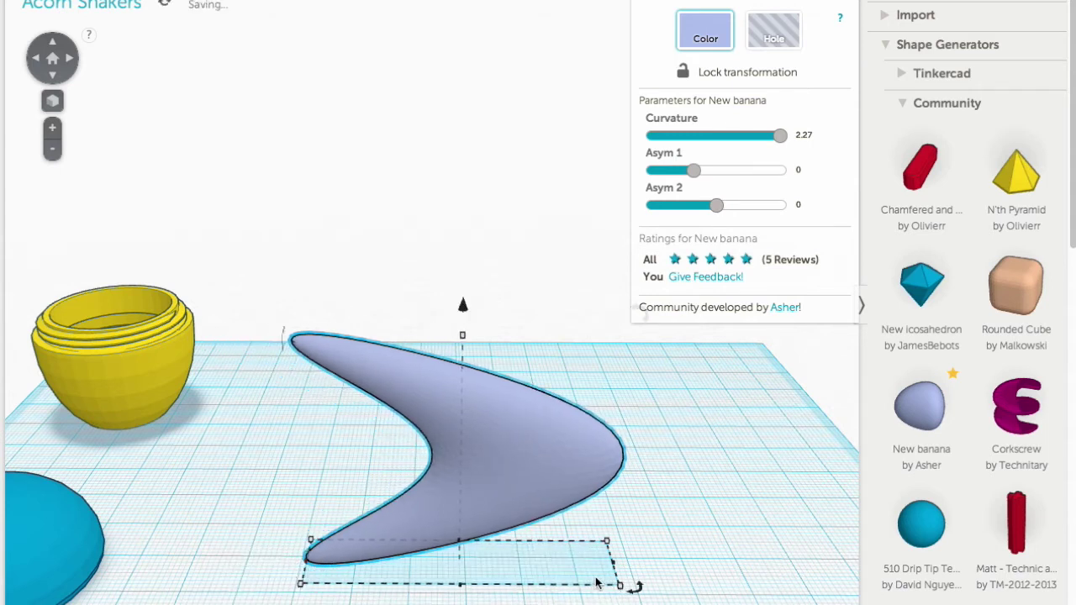
drag(613, 563, 471, 571)
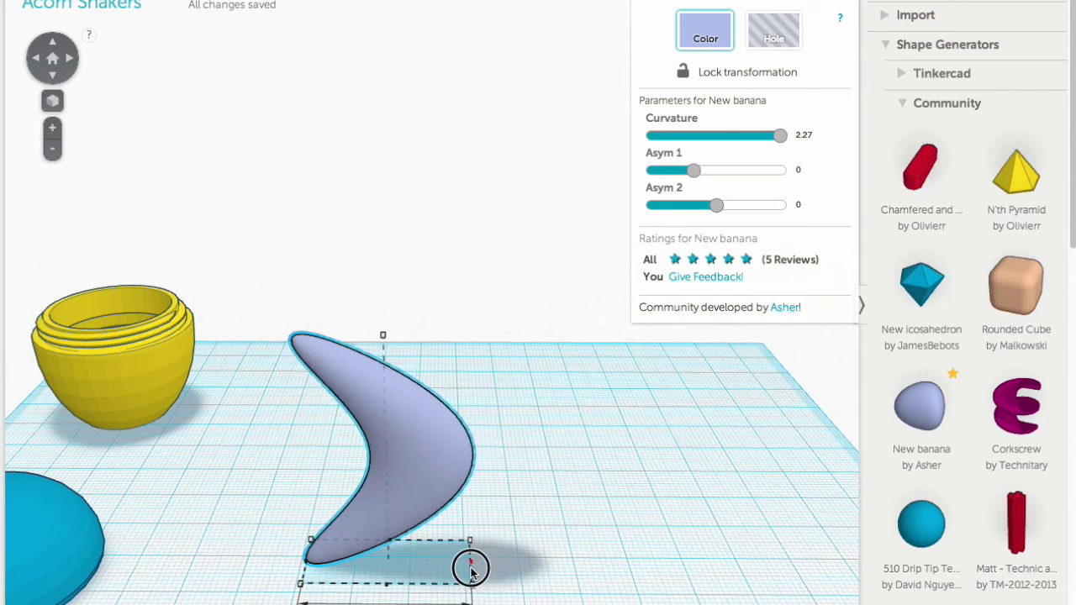
drag(471, 571, 471, 571)
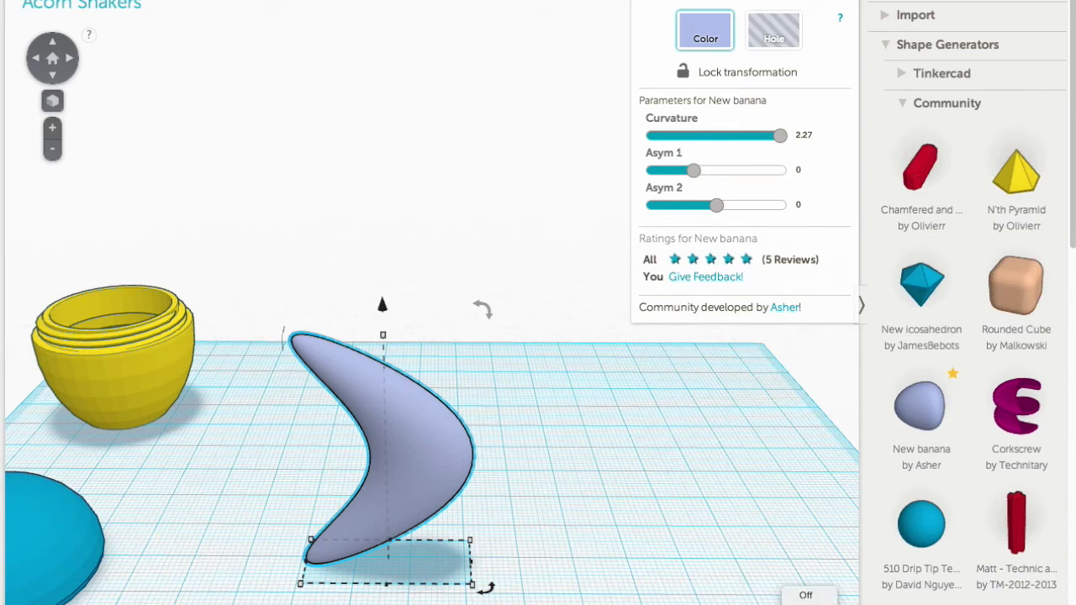
Step: Lower the curved stem to about 15.5 mm below the workplane
drag(381, 307, 378, 399)
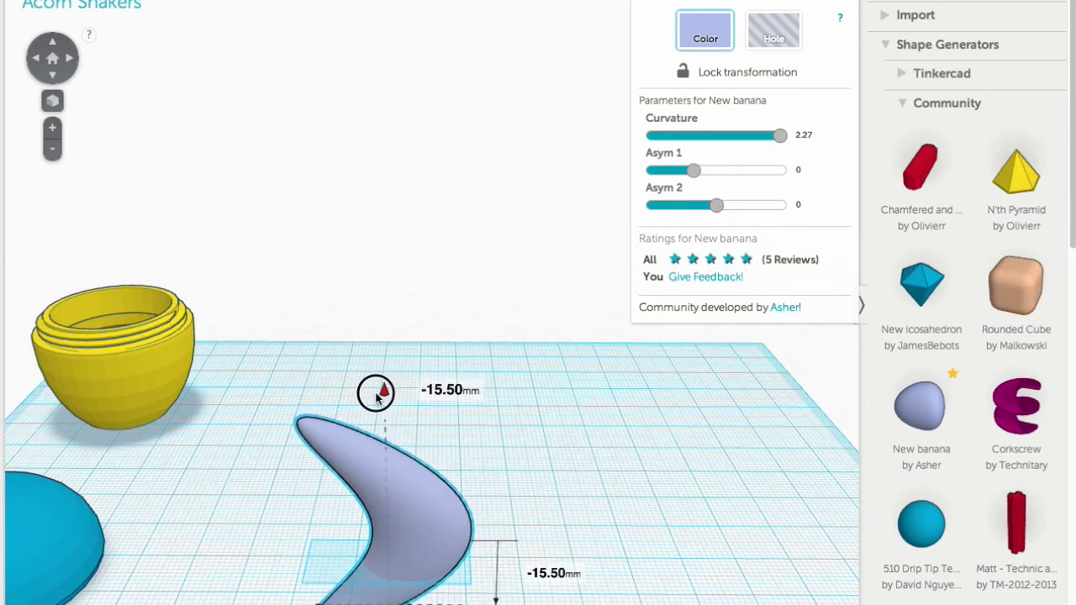
drag(378, 399, 378, 398)
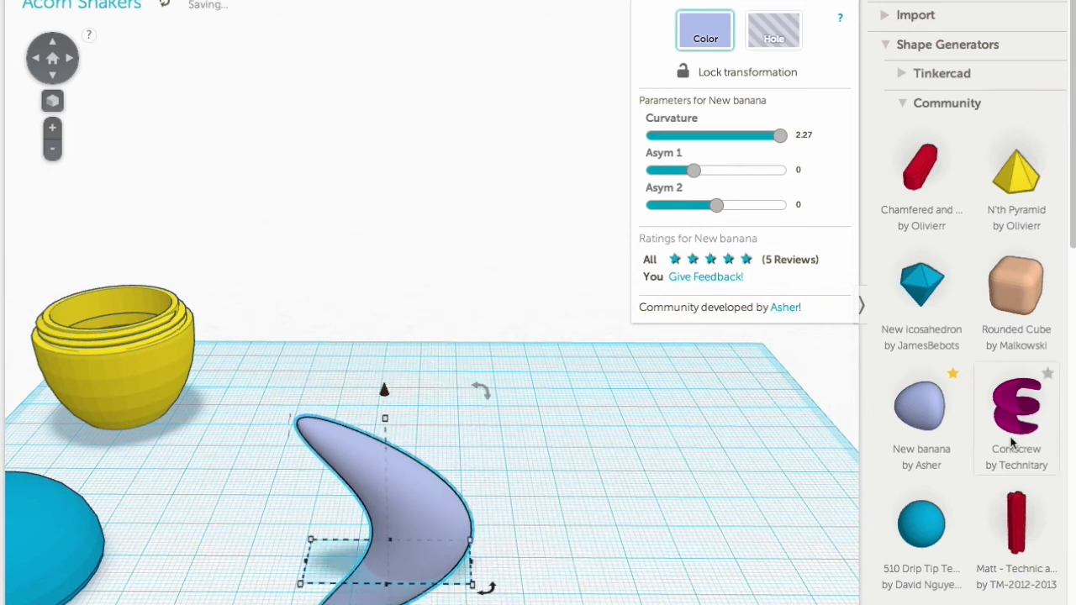
Step: Browse the shape library for the basic geometric shapes
scroll(981, 426, down, 10)
scroll(944, 281, up, 10)
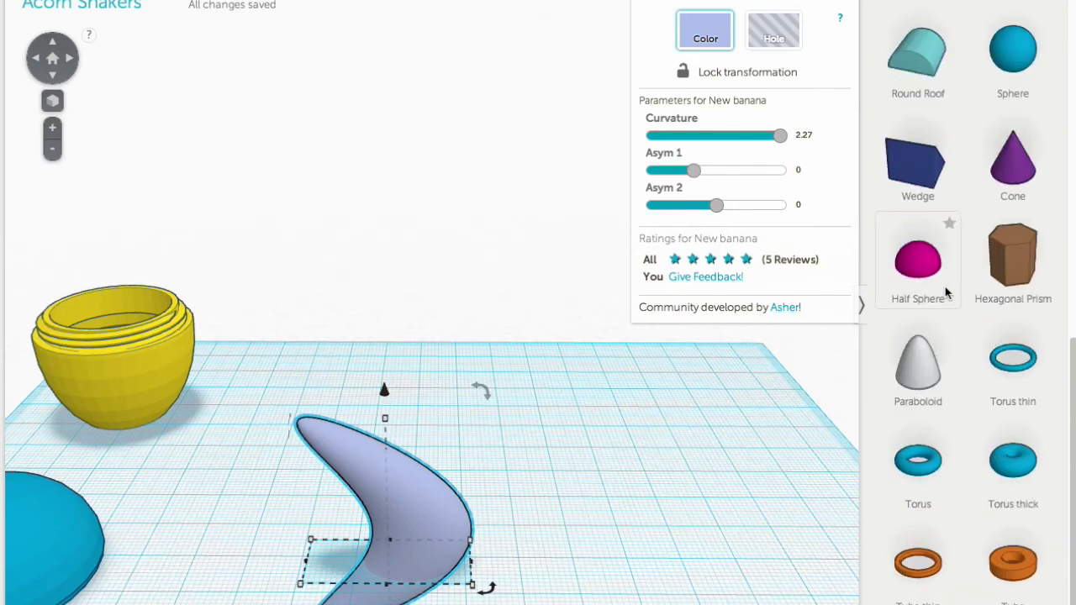